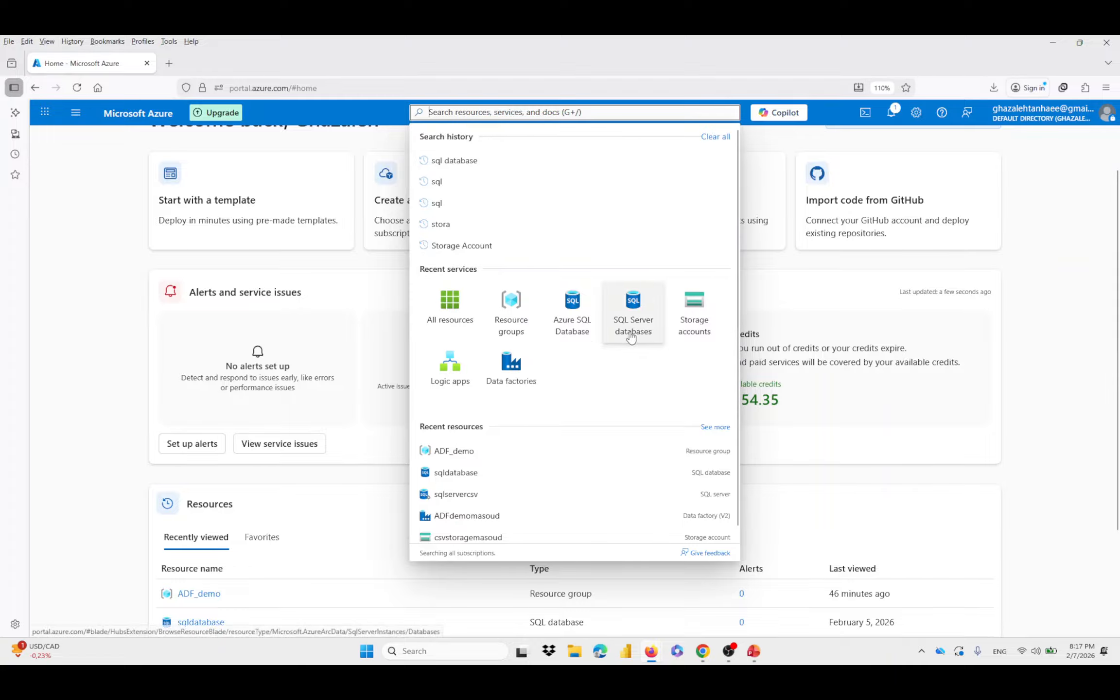
Start creating a storage account and assign it to a new resource group named incremental_demo
left_click(82, 296)
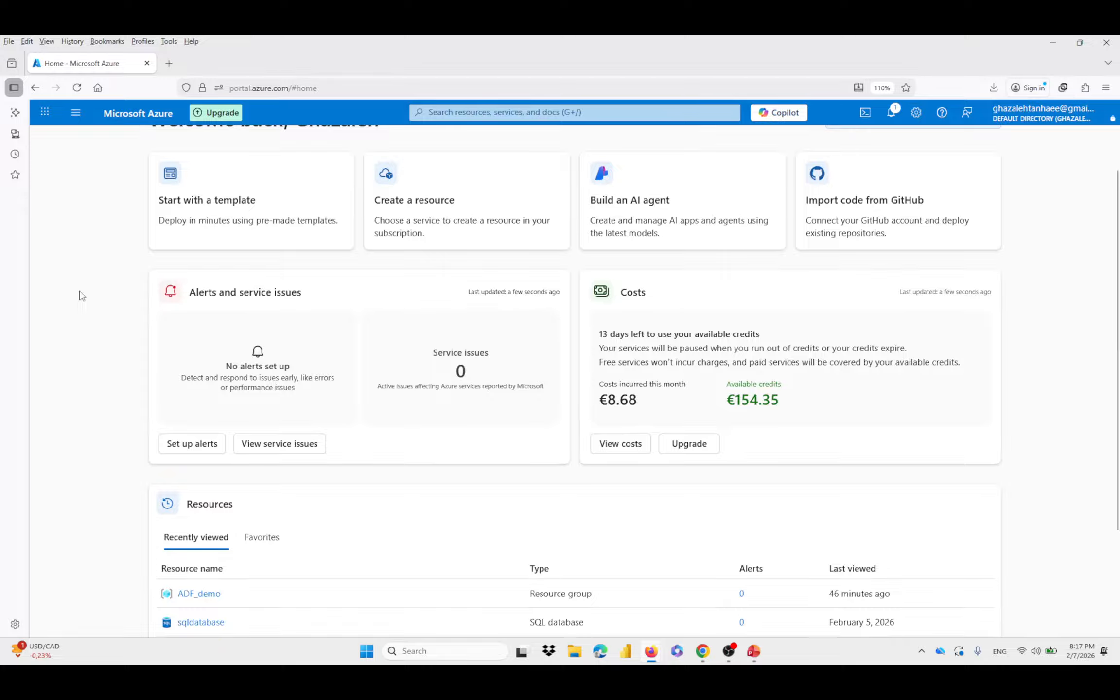
left_click(560, 112)
left_click(690, 311)
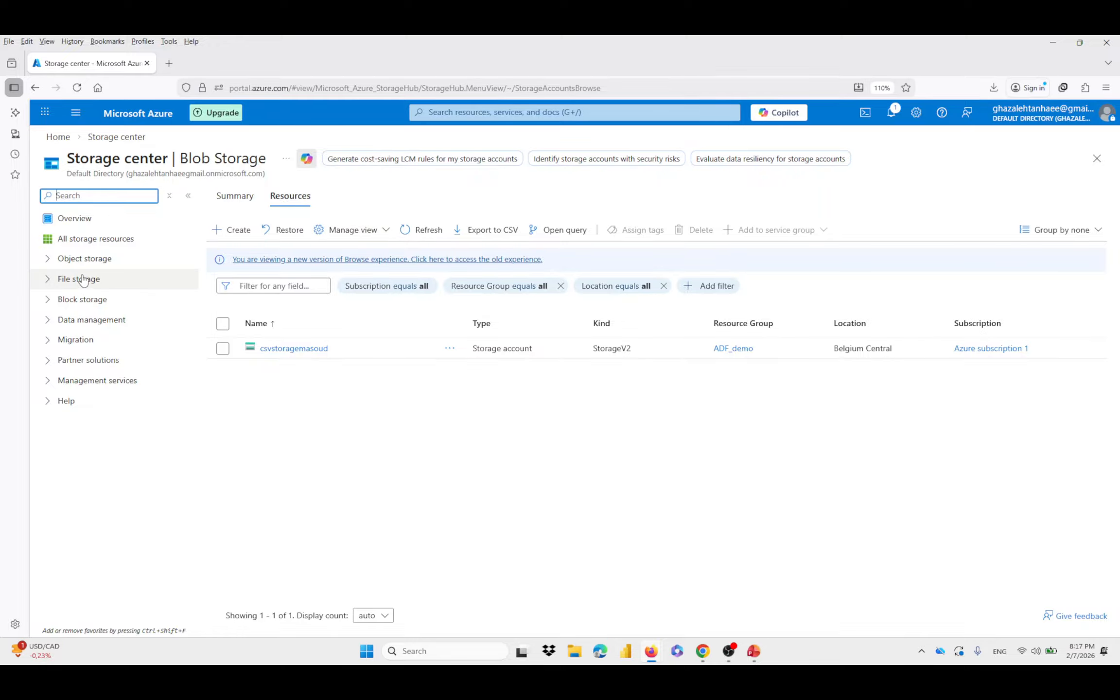
left_click(225, 229)
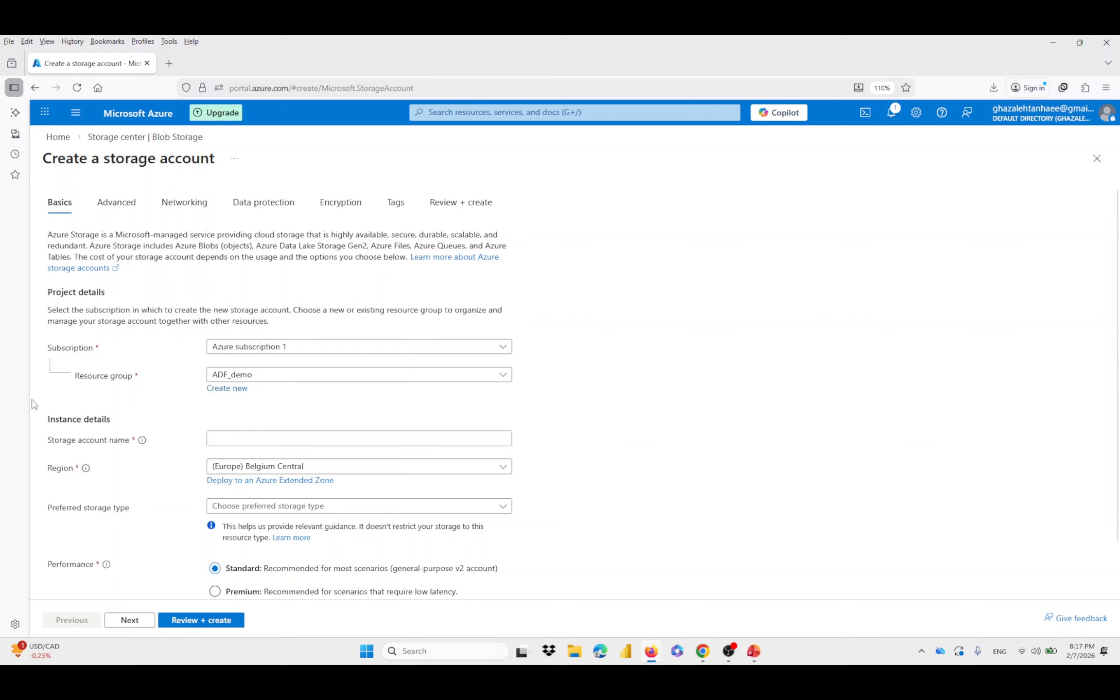
left_click(233, 388)
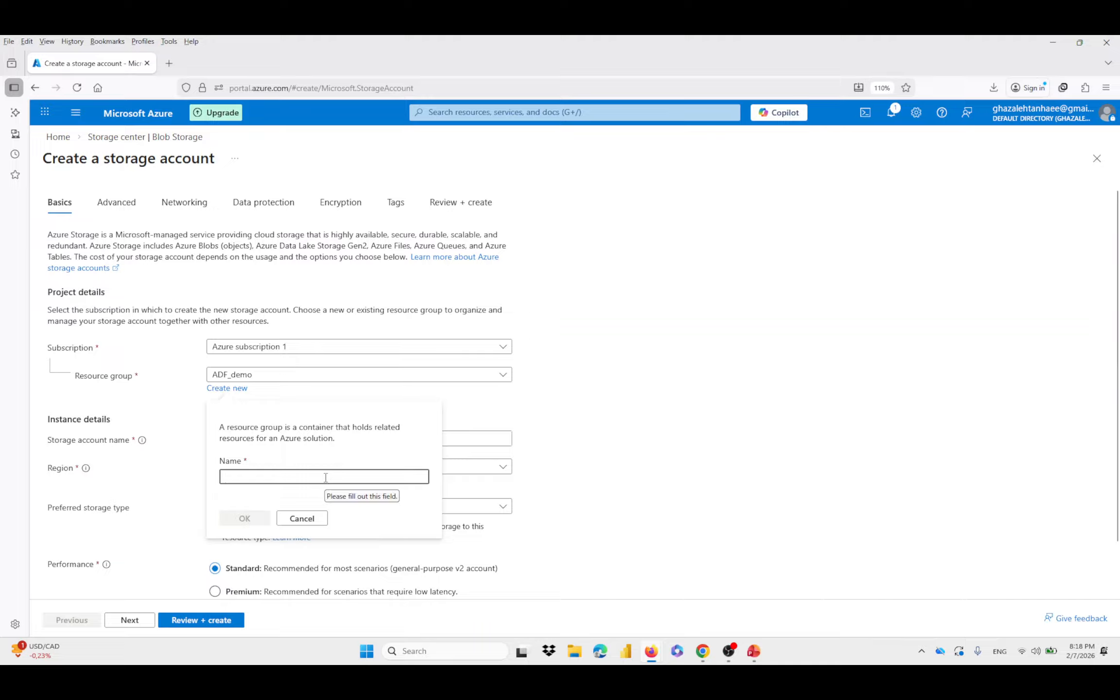
type("incre")
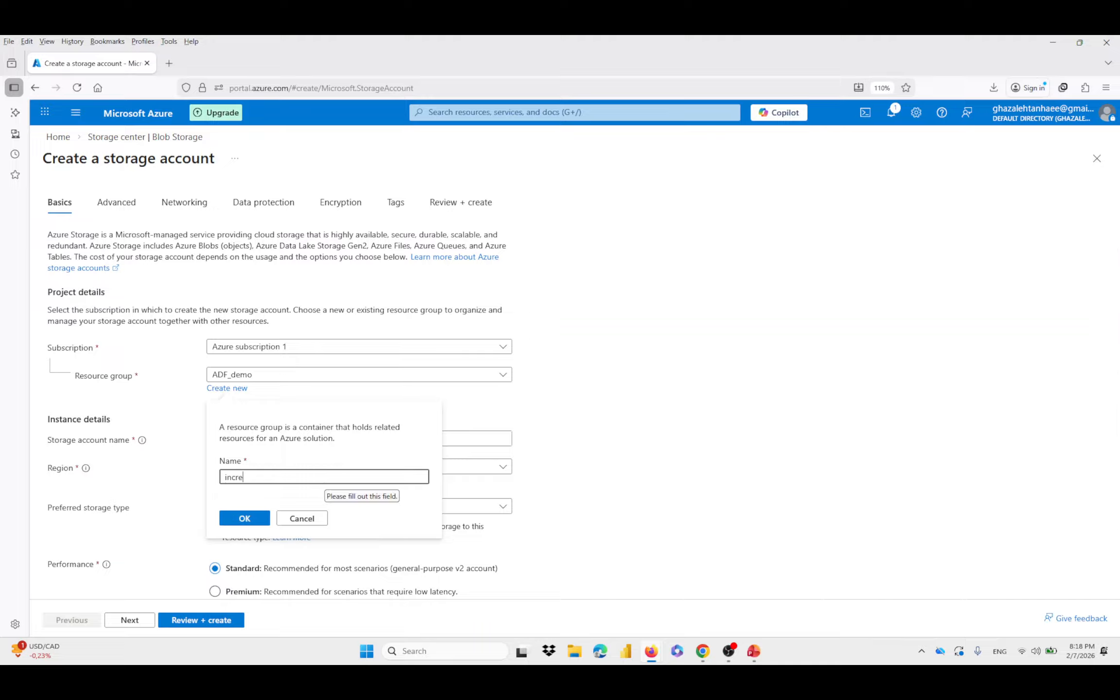
type("mental_demo")
left_click(238, 519)
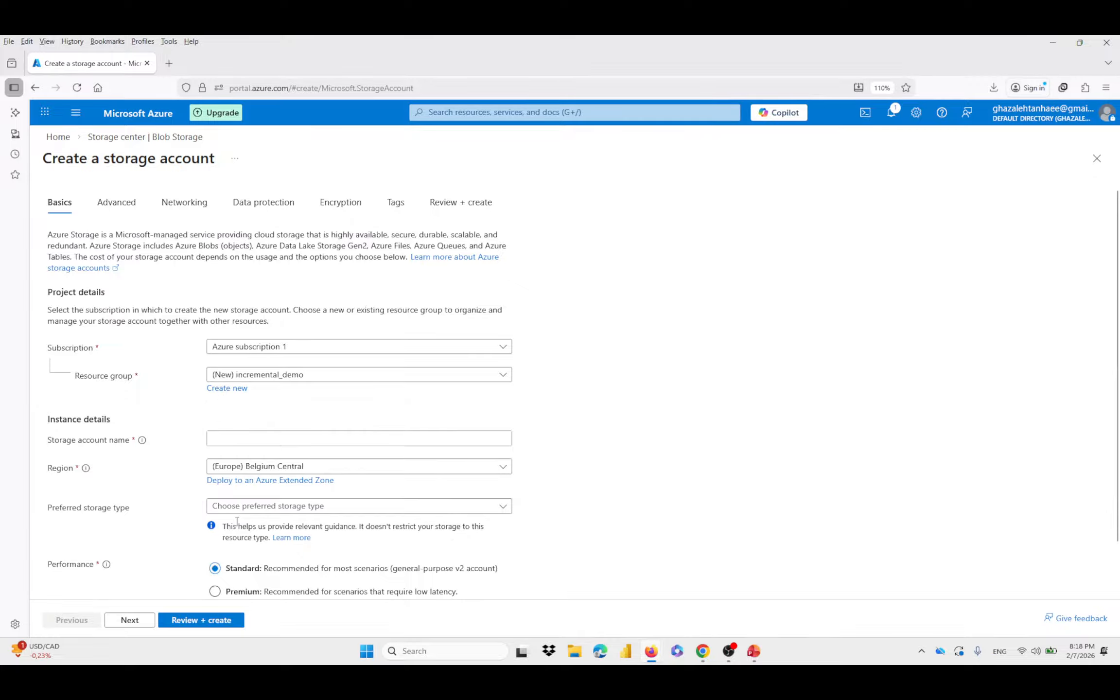
Name the storage account demostoragecsv, leave the remaining settings at their defaults, and create it
left_click(255, 438)
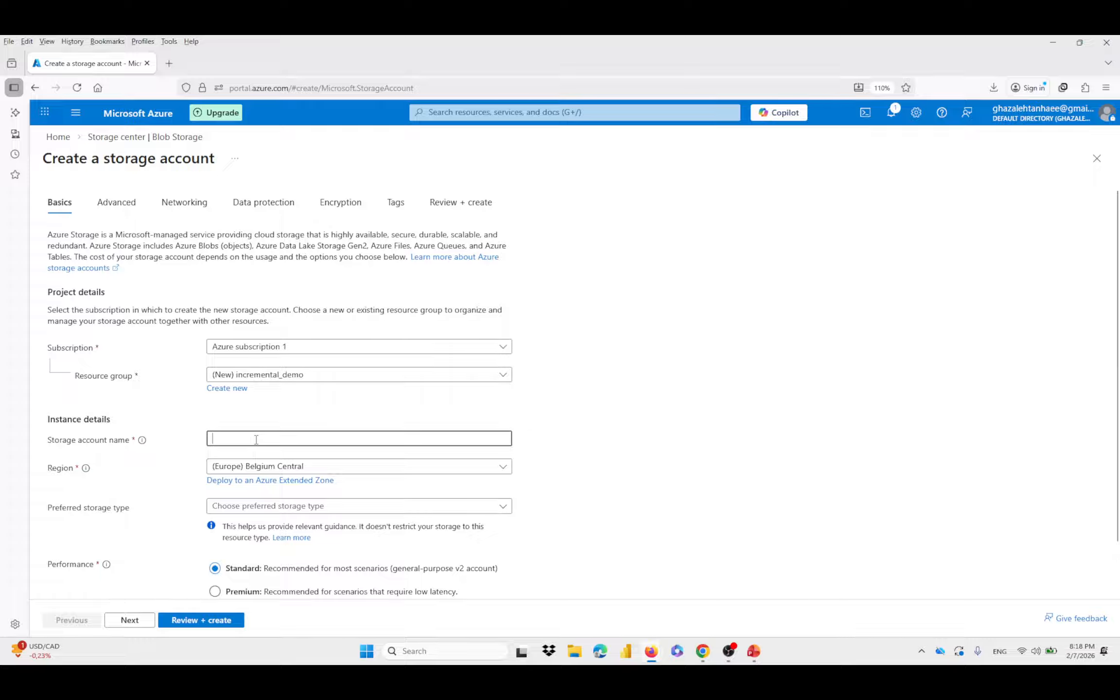
type("demostorage")
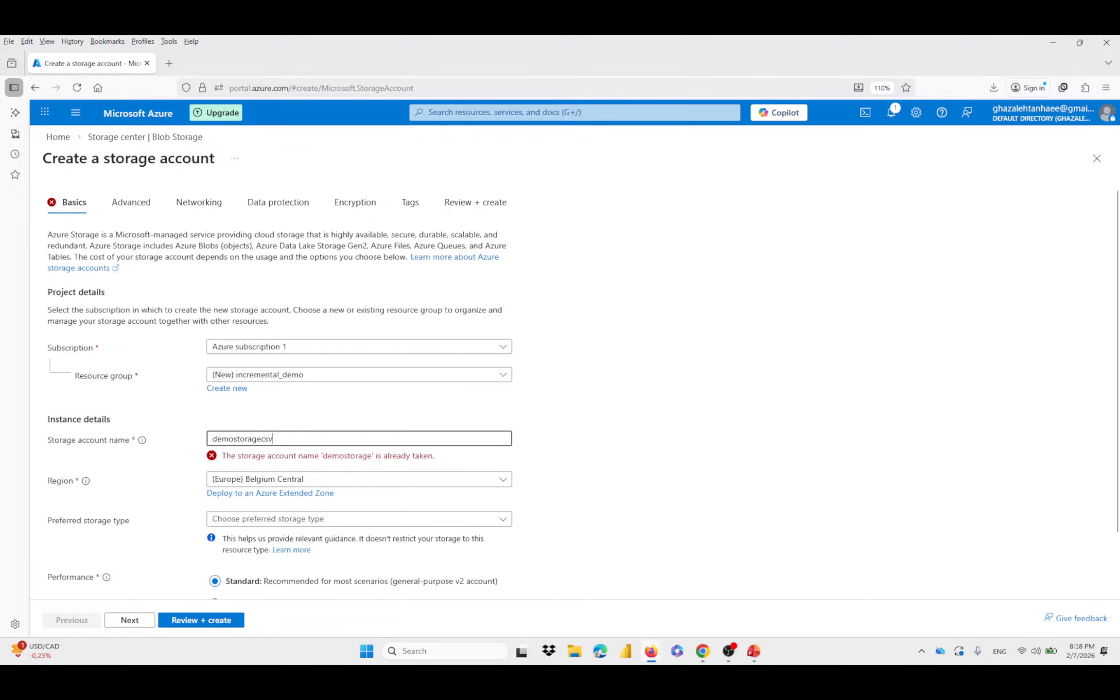
type("csv")
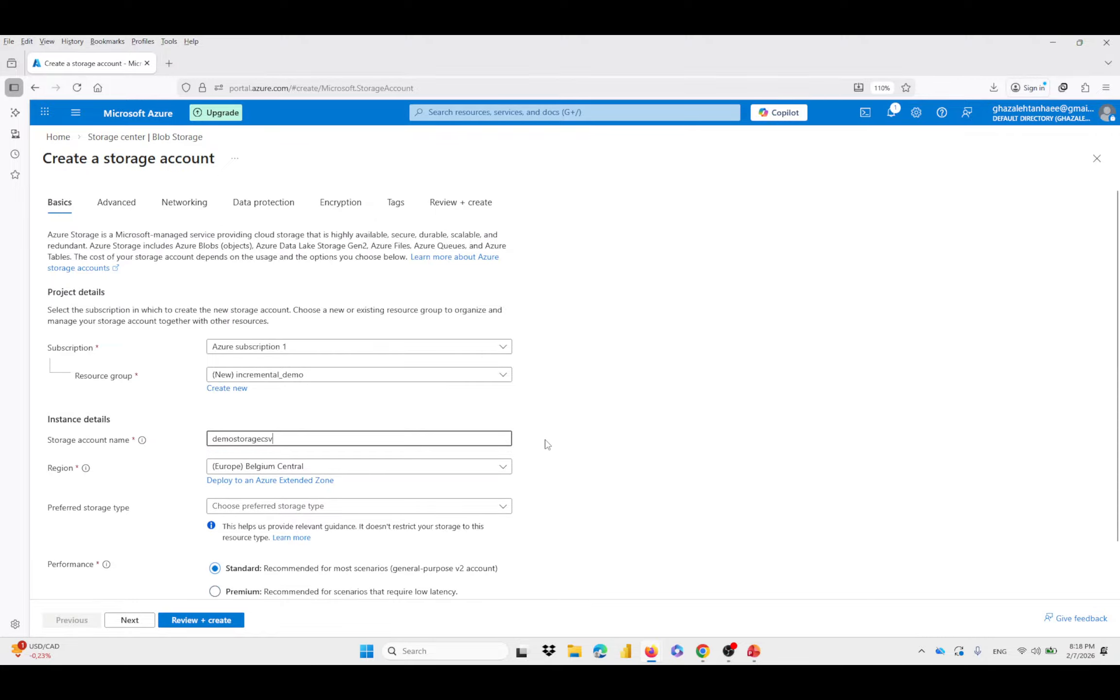
left_click(548, 445)
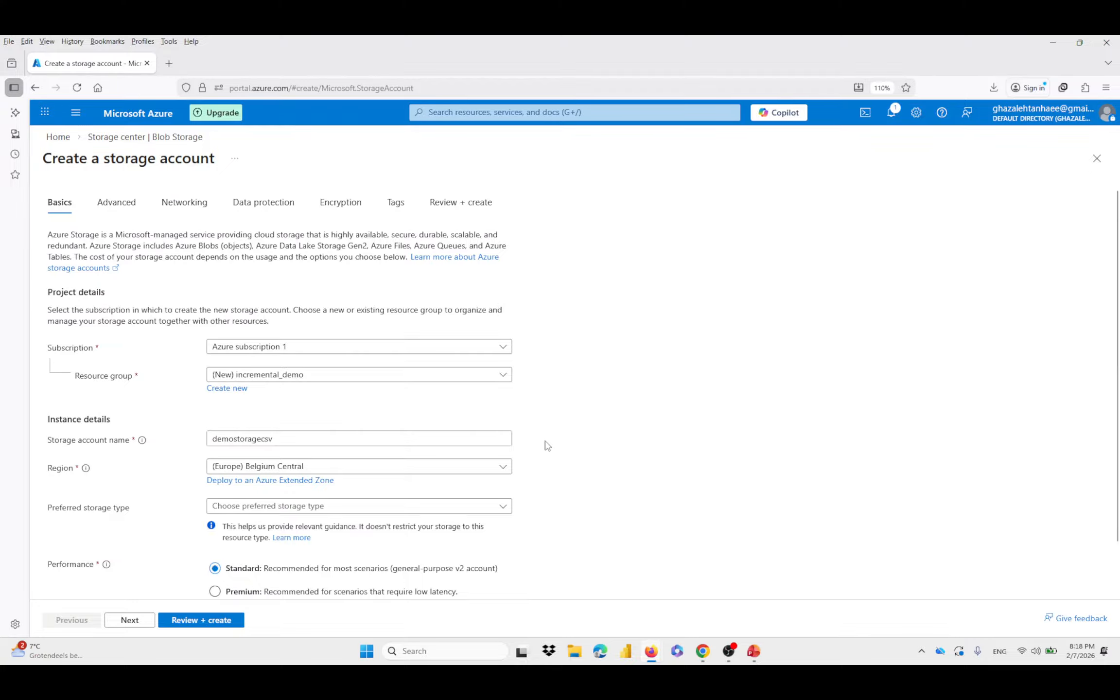
scroll(216, 486, "down", 2)
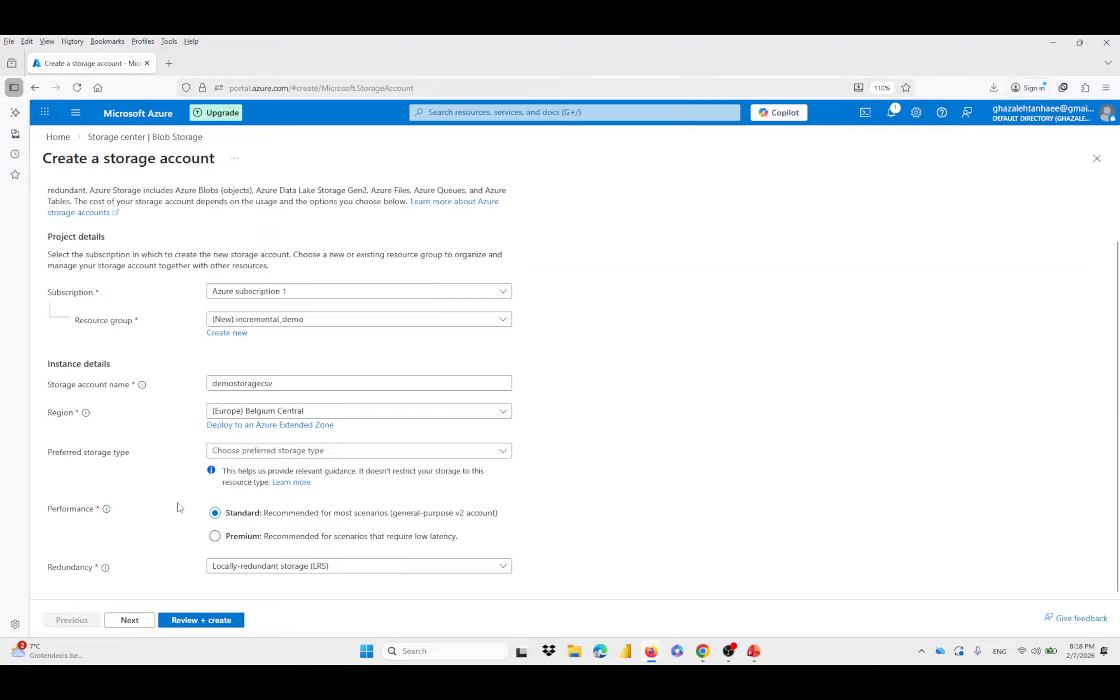
left_click(207, 624)
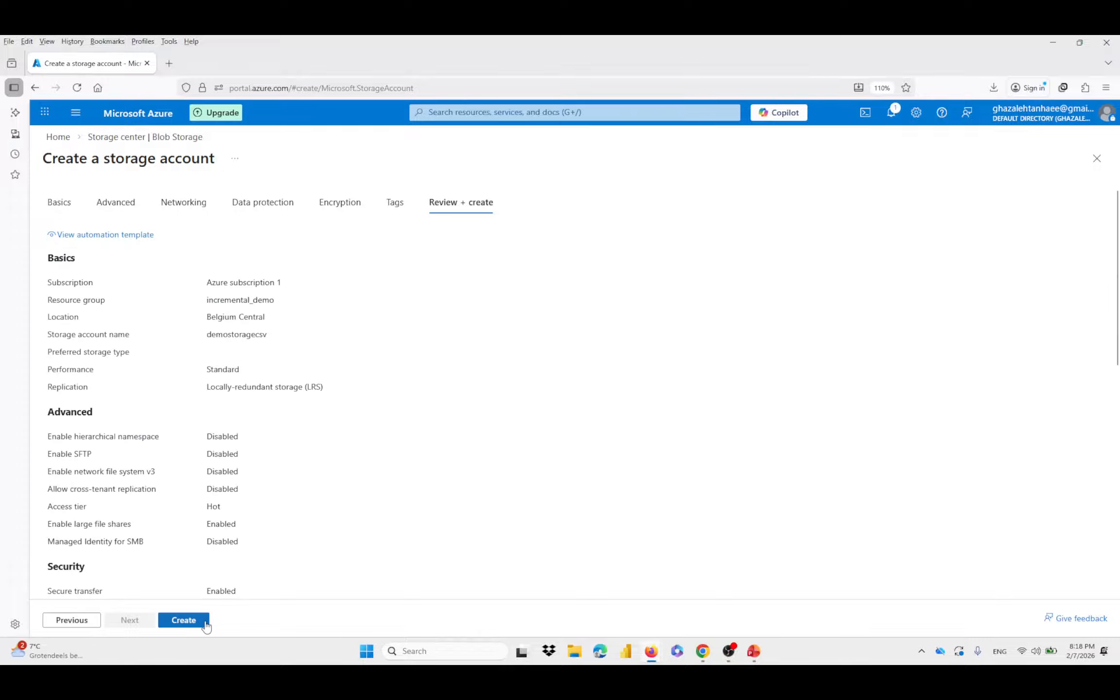
left_click(206, 626)
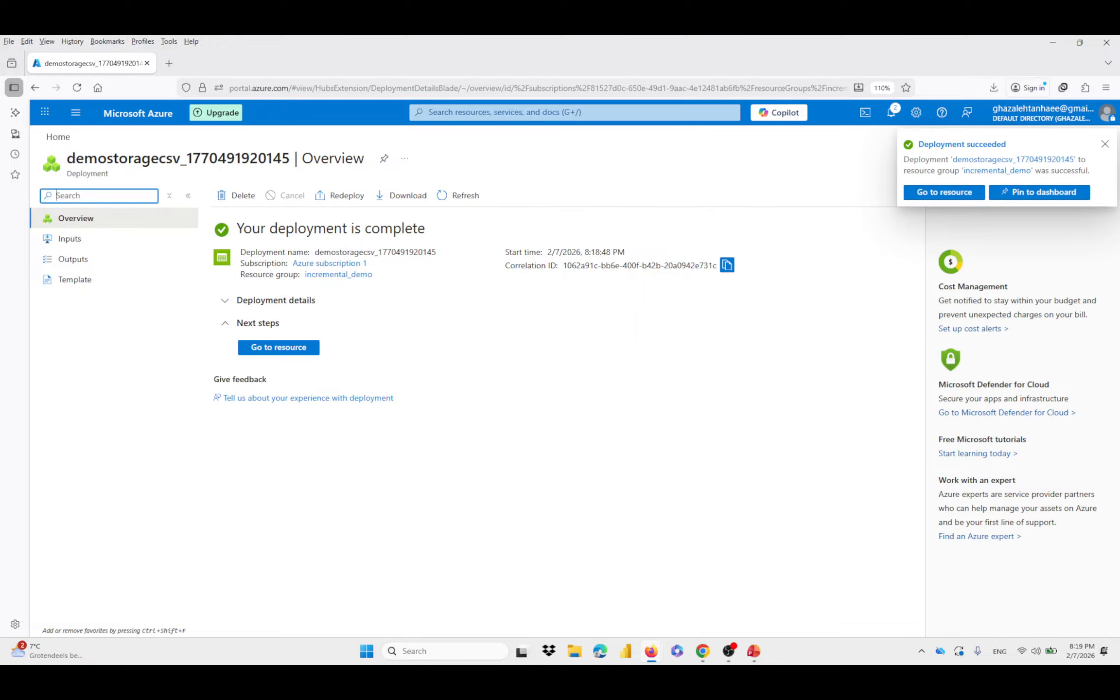
Add a blob container named input to the new demostoragecsv storage account
left_click(267, 357)
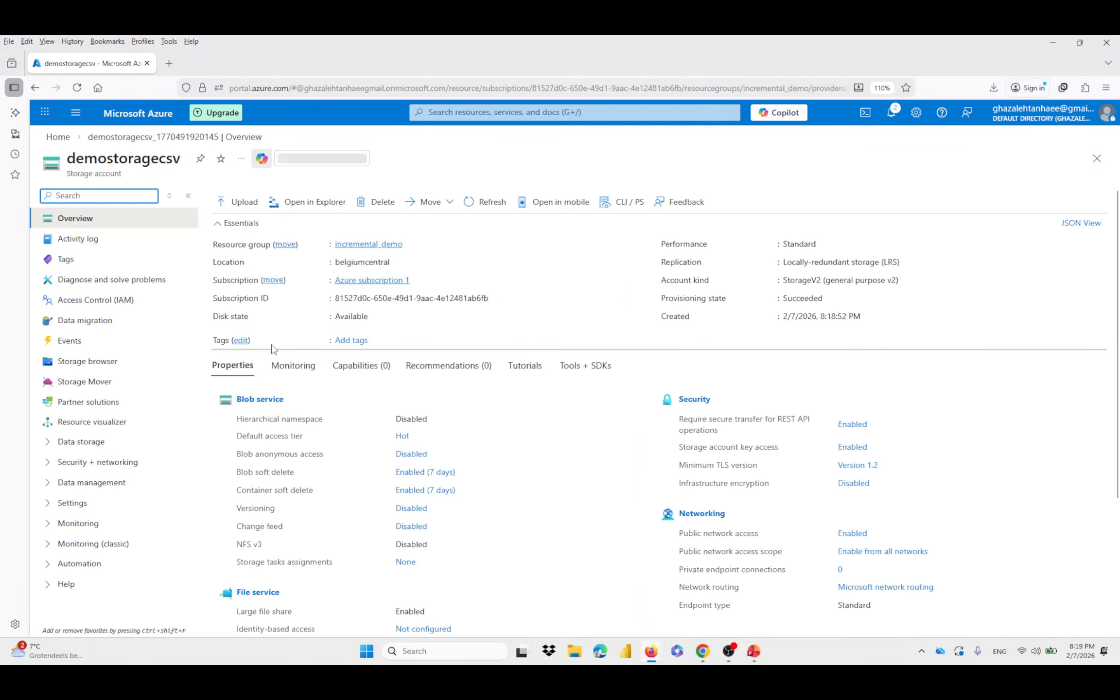
left_click(252, 402)
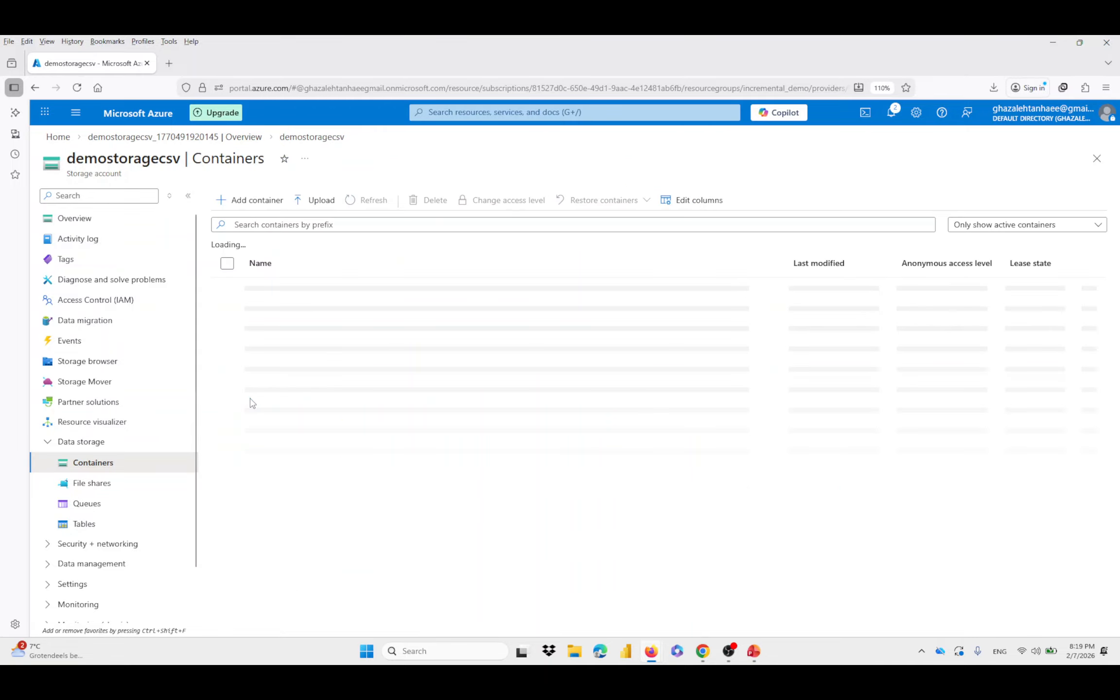
left_click(256, 201)
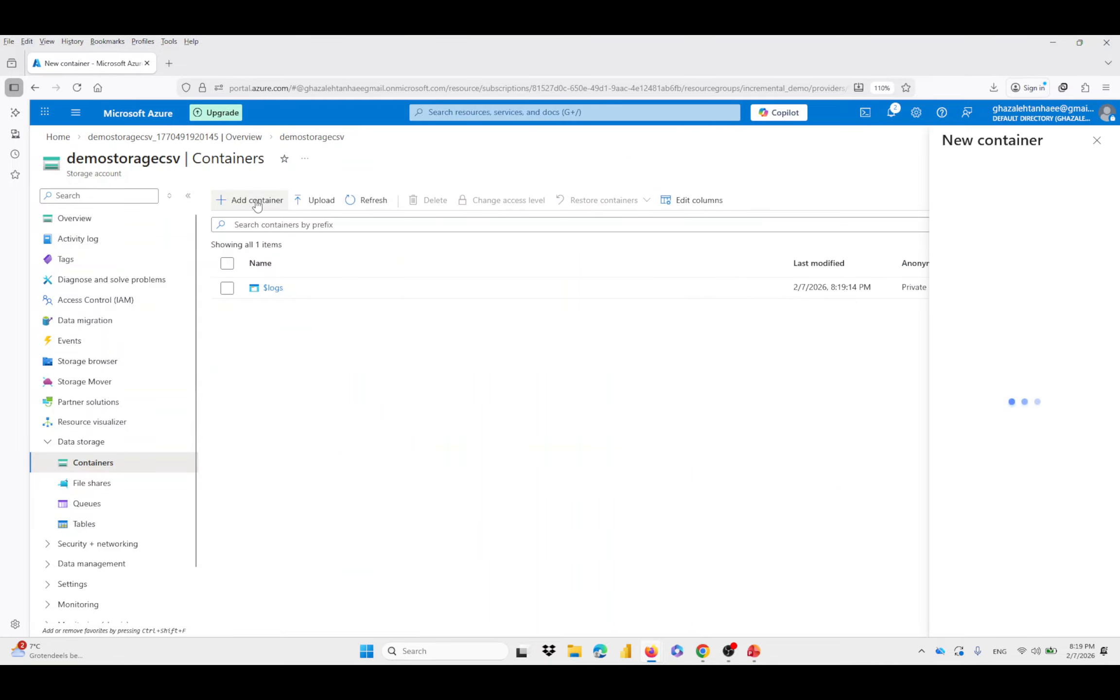
type("inp")
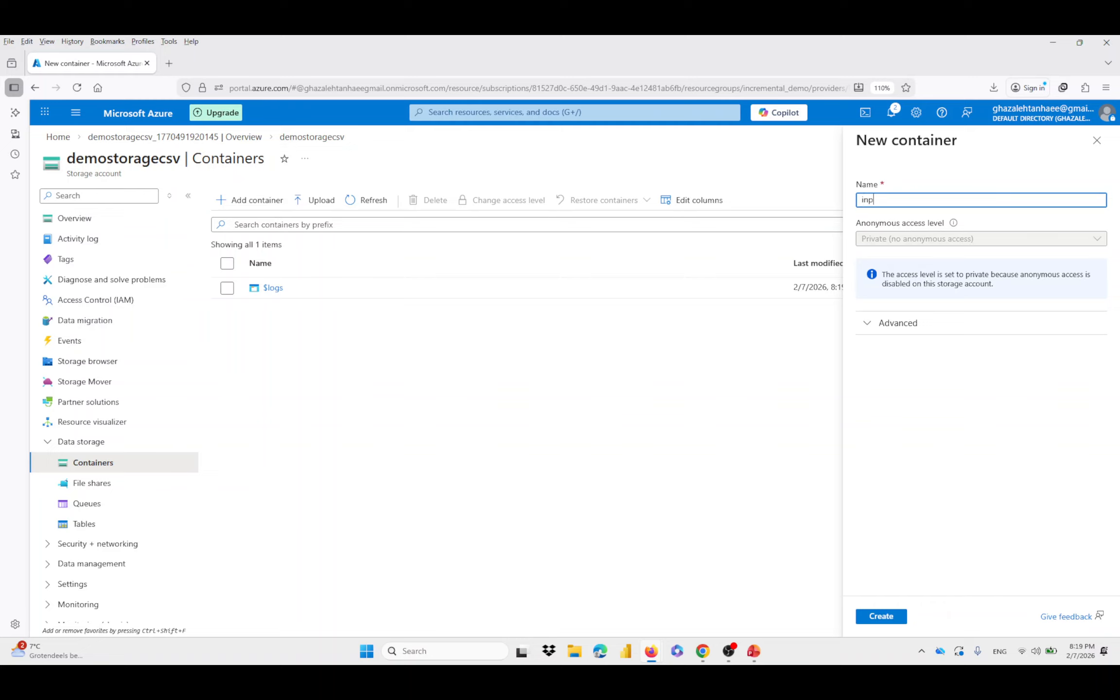
type("ut")
left_click(891, 618)
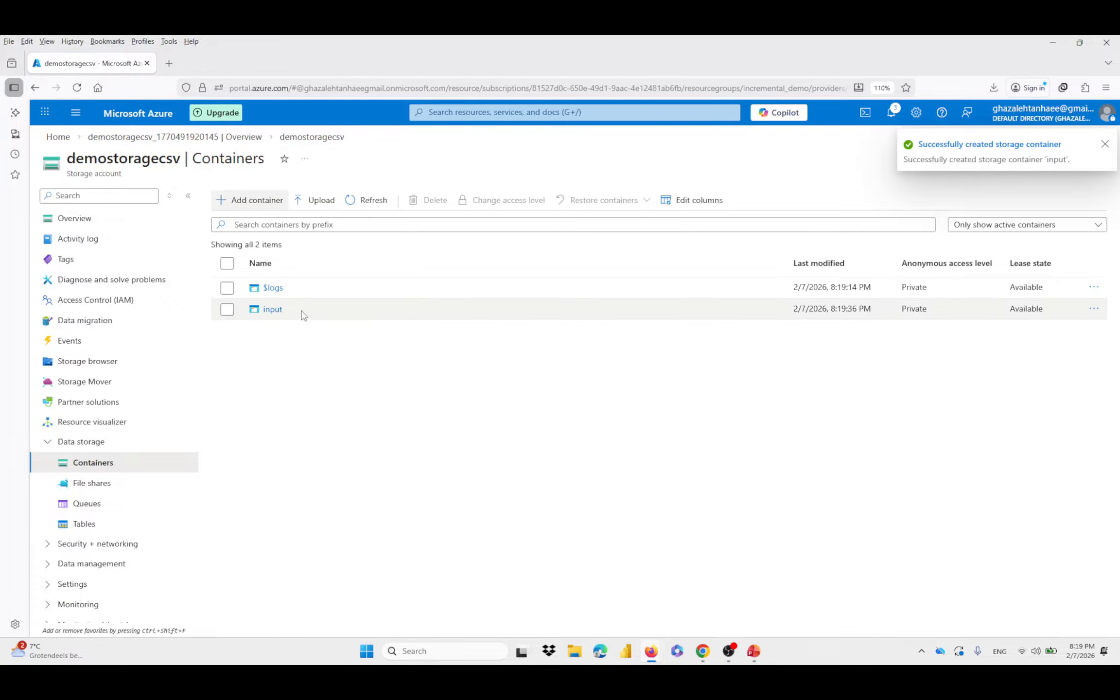
Upload orders_2026-01-31.csv, products_2026-01-30.csv, customers_2026-01-31.csv and customers_2026-01-30.csv from the ADF folder to the input container
left_click(277, 311)
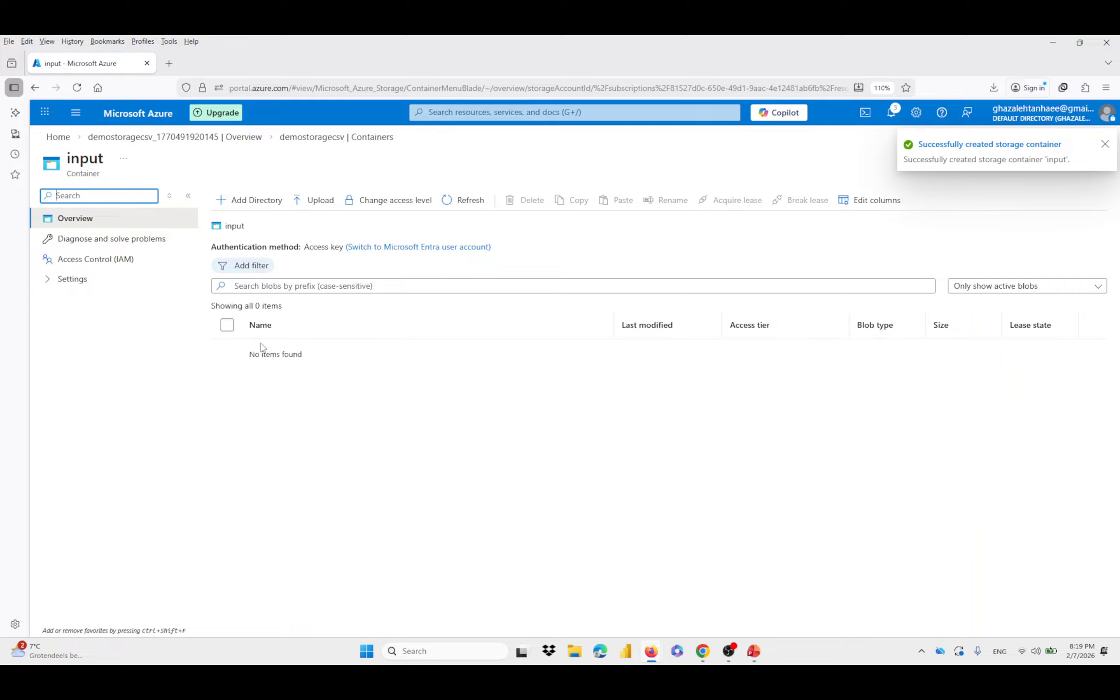
left_click(313, 200)
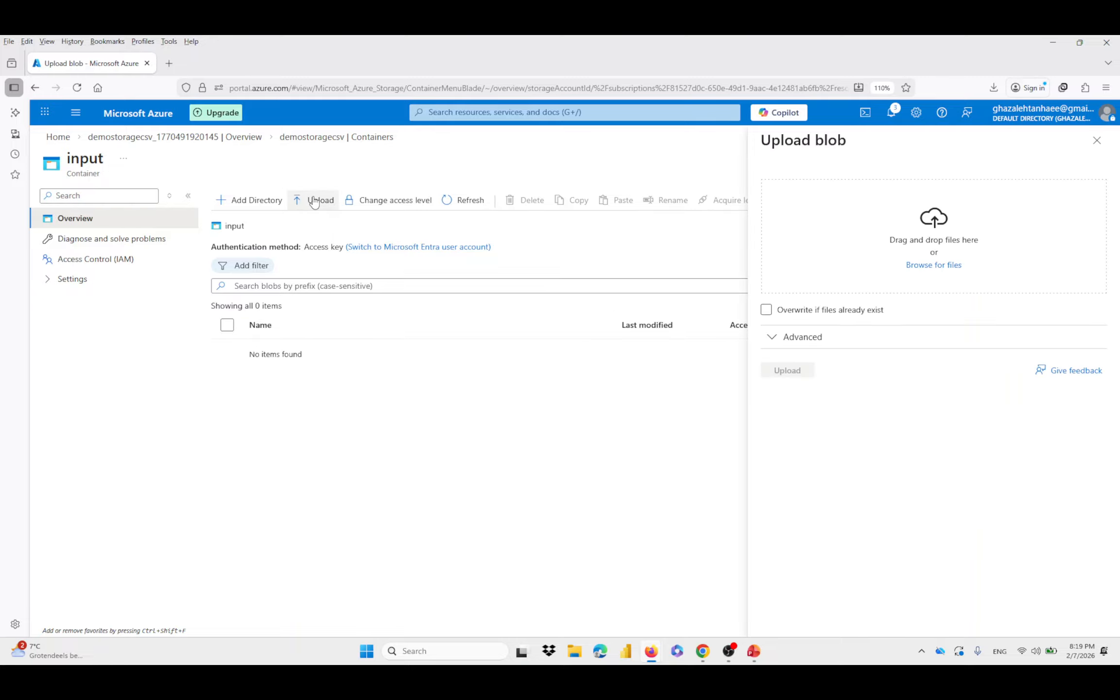
left_click(945, 270)
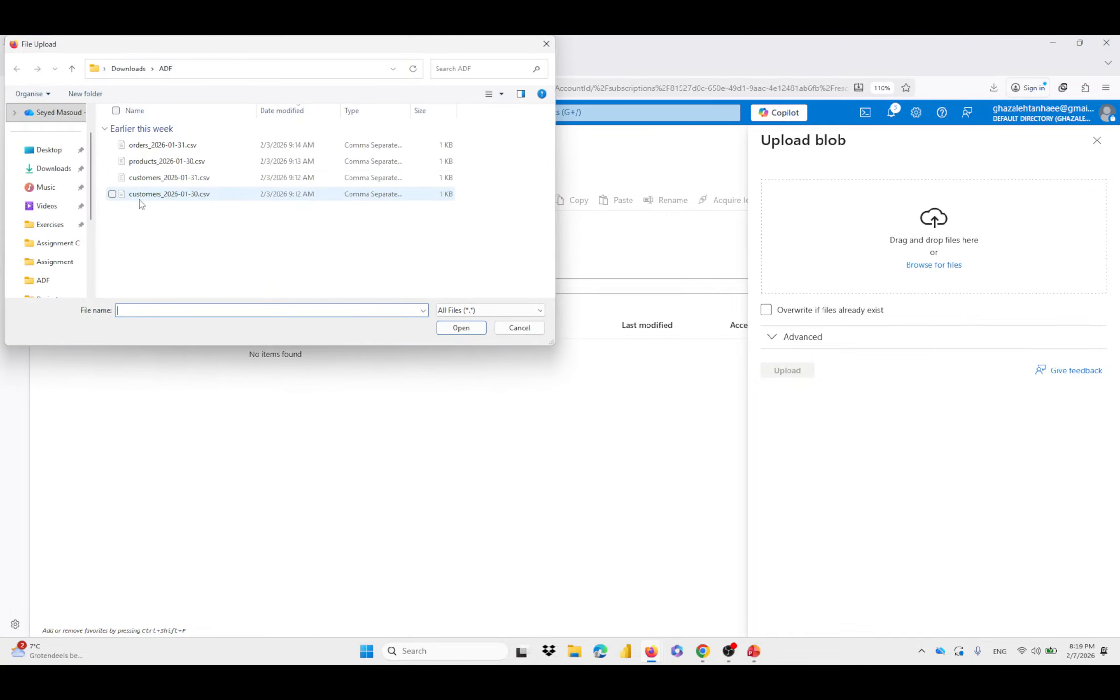
left_click(112, 145)
left_click(113, 161)
left_click(112, 178)
left_click(112, 194)
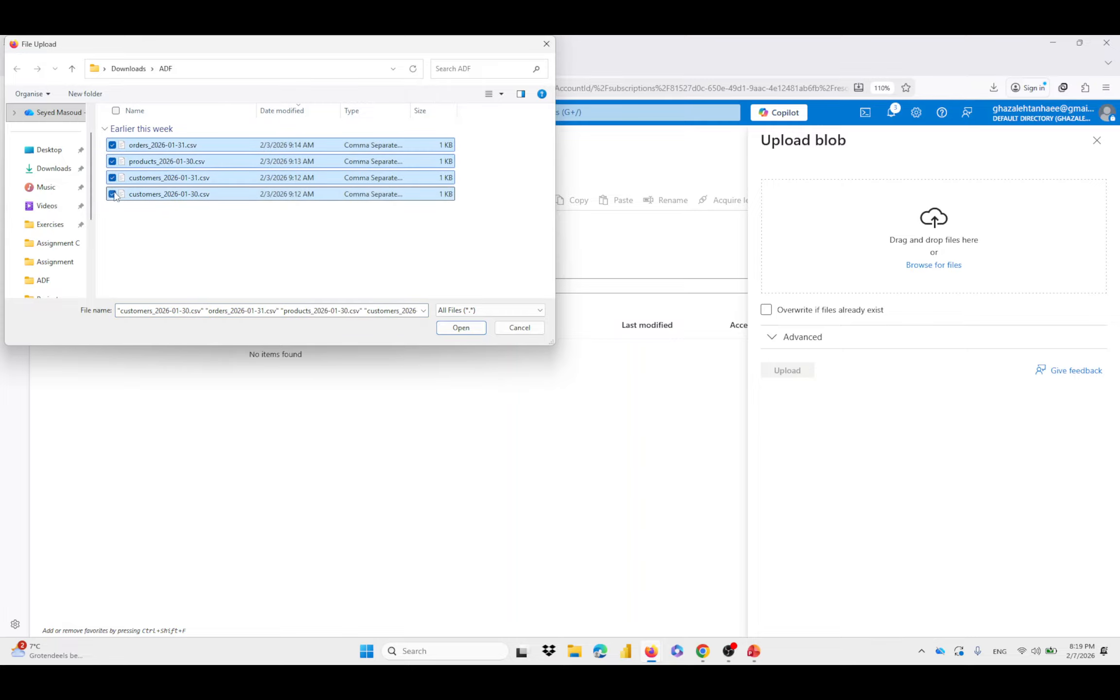
left_click(440, 329)
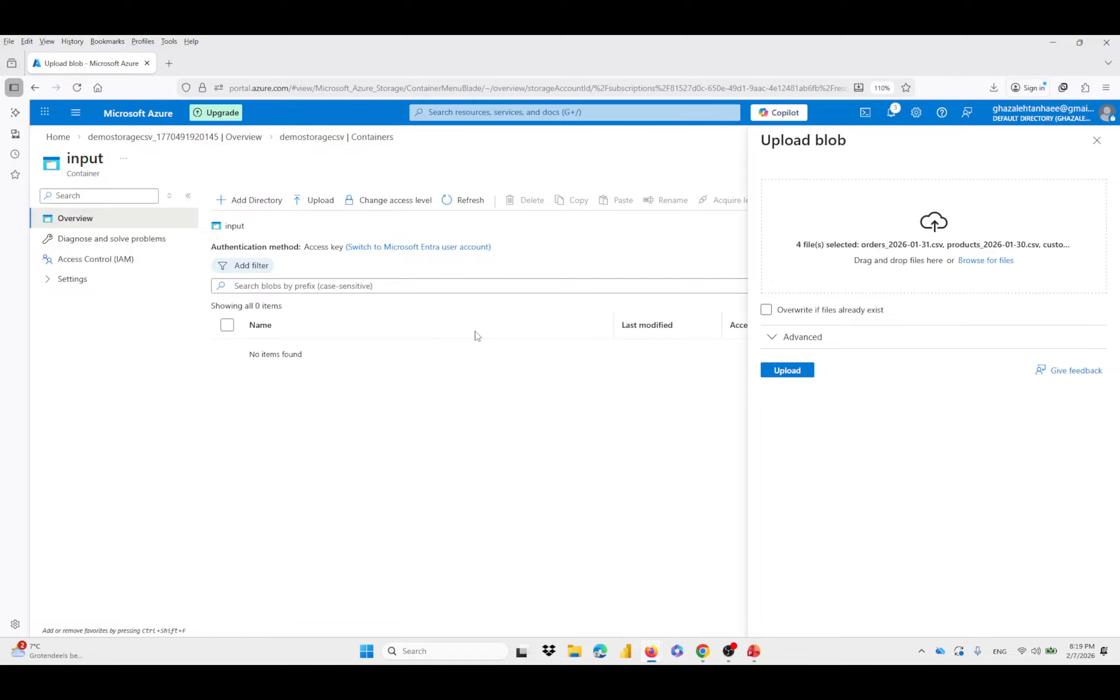
left_click(781, 373)
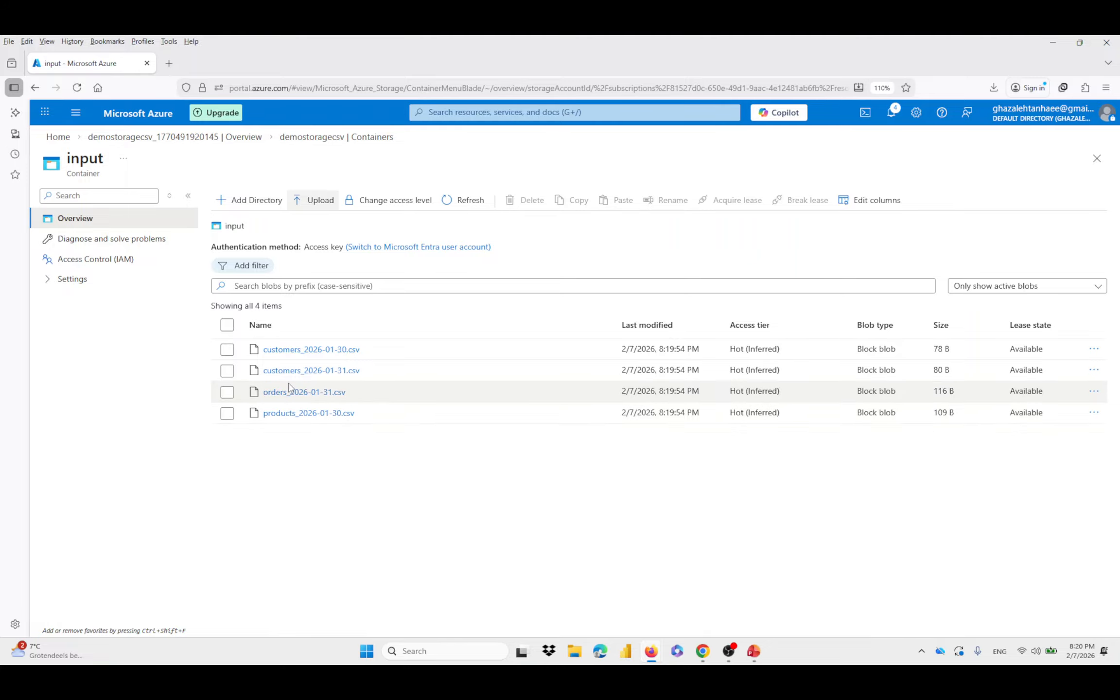
Examine and compare the customer rows and file dates in customers_2026-01-30.csv and customers_2026-01-31.csv
left_click(287, 349)
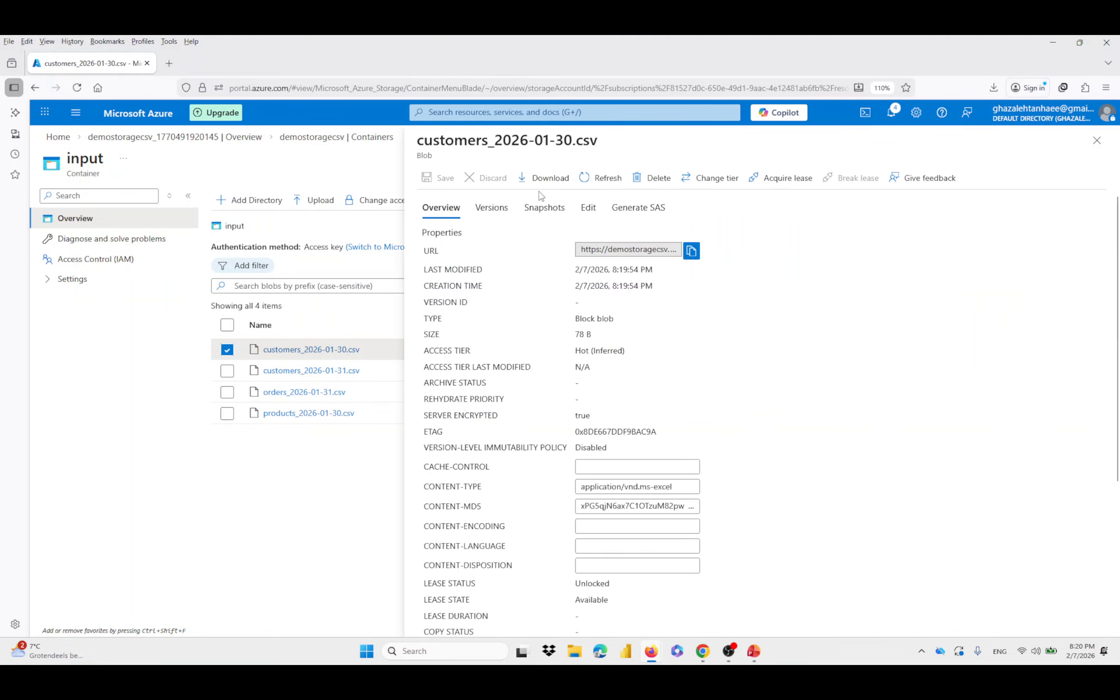
left_click(588, 210)
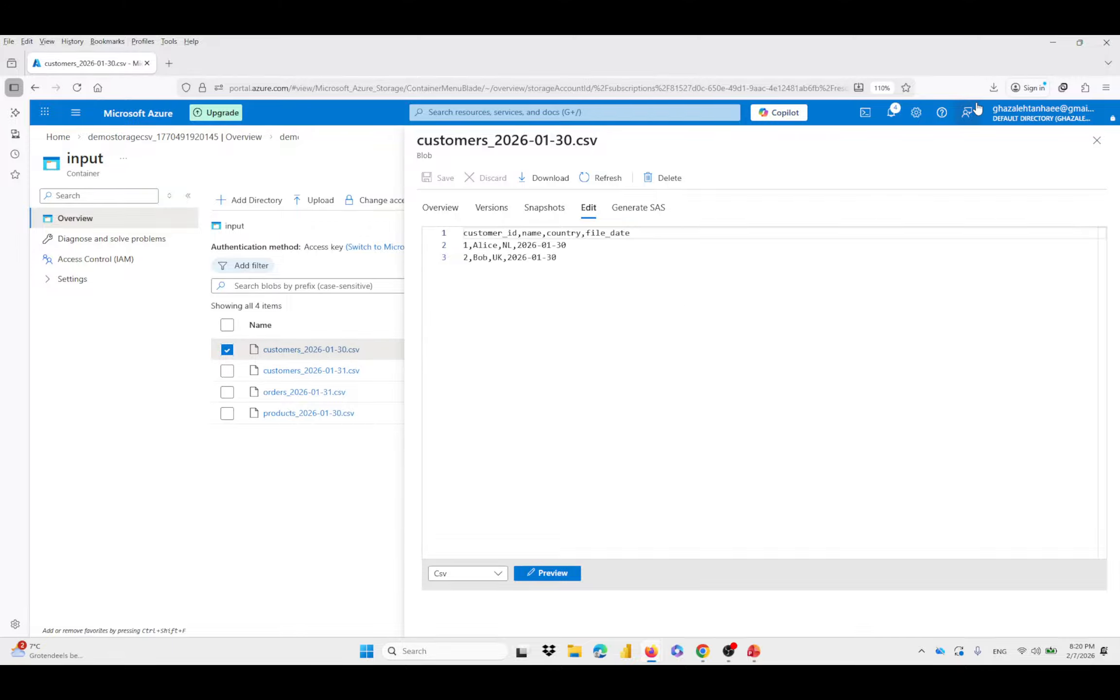
left_click(302, 371)
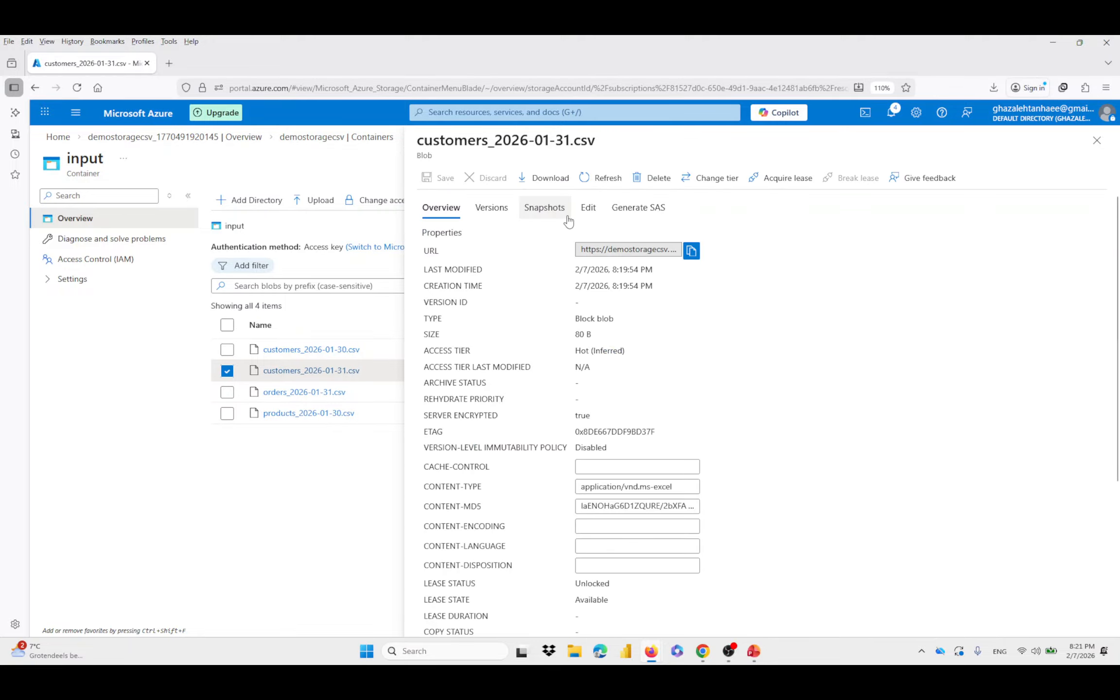
left_click(589, 208)
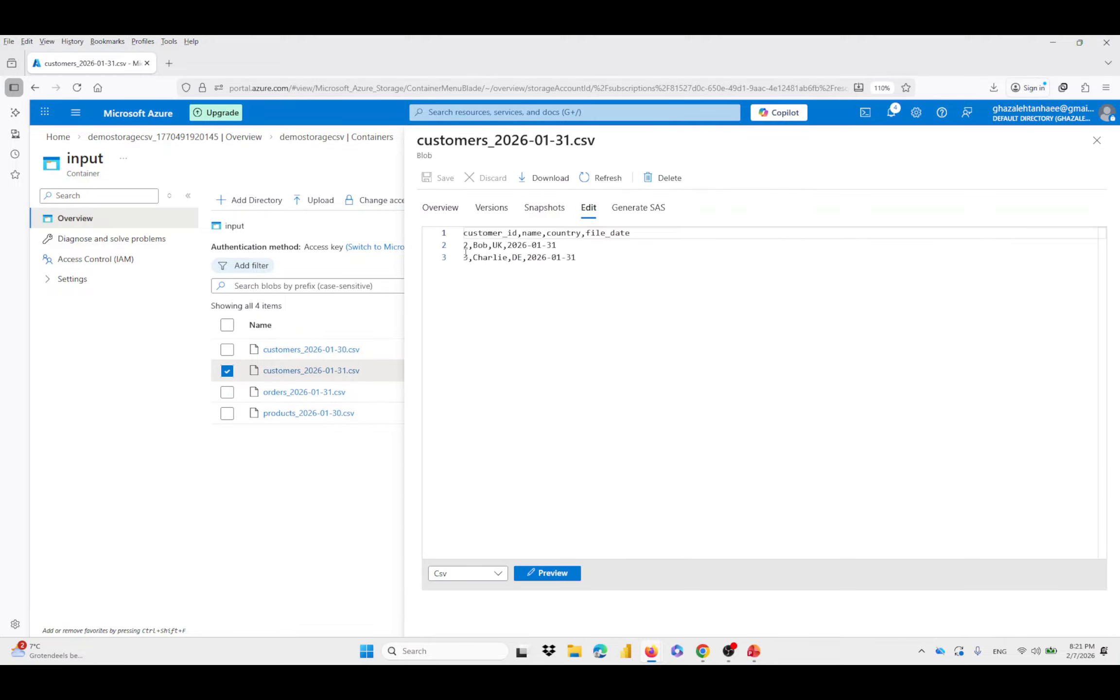
left_click(291, 350)
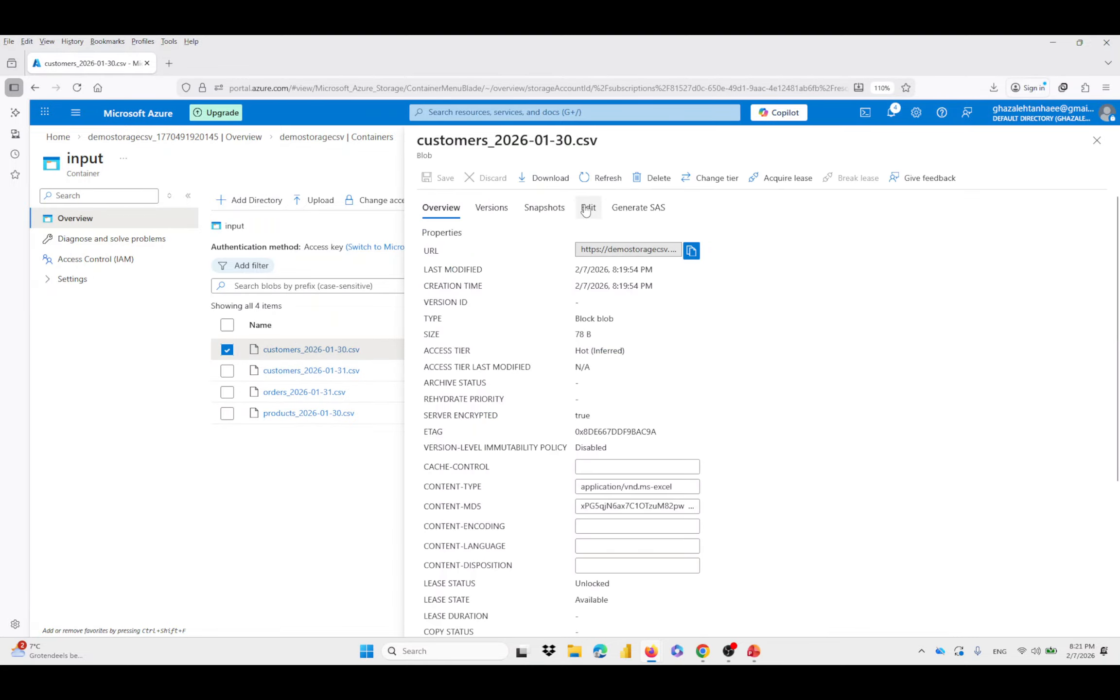
left_click(588, 208)
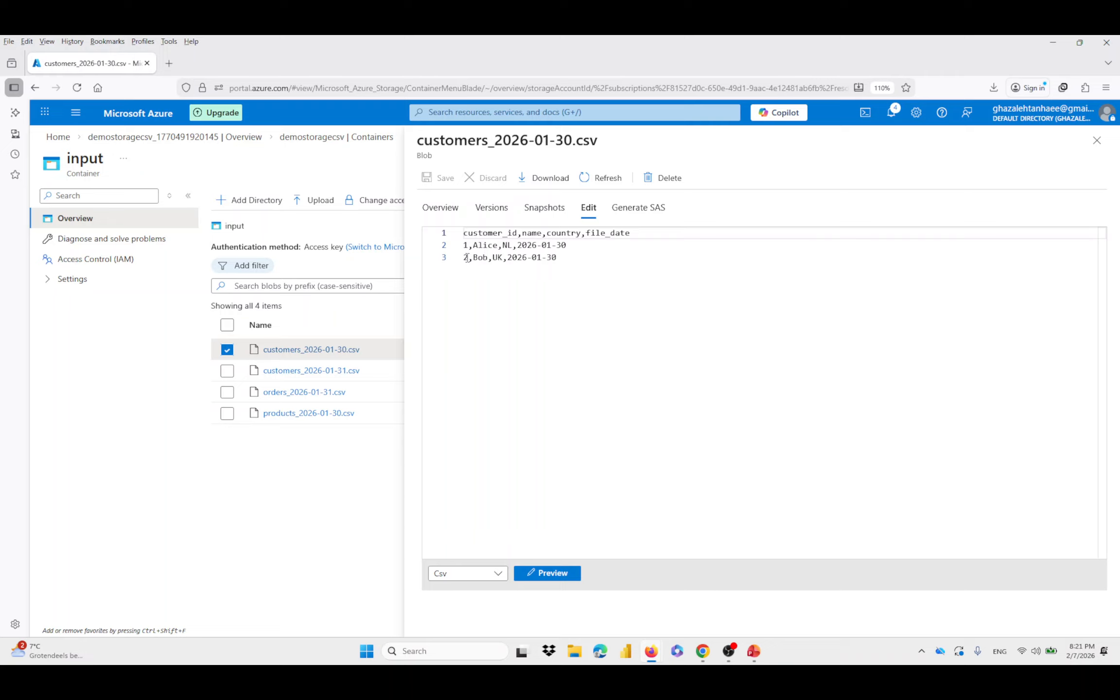
left_click(311, 371)
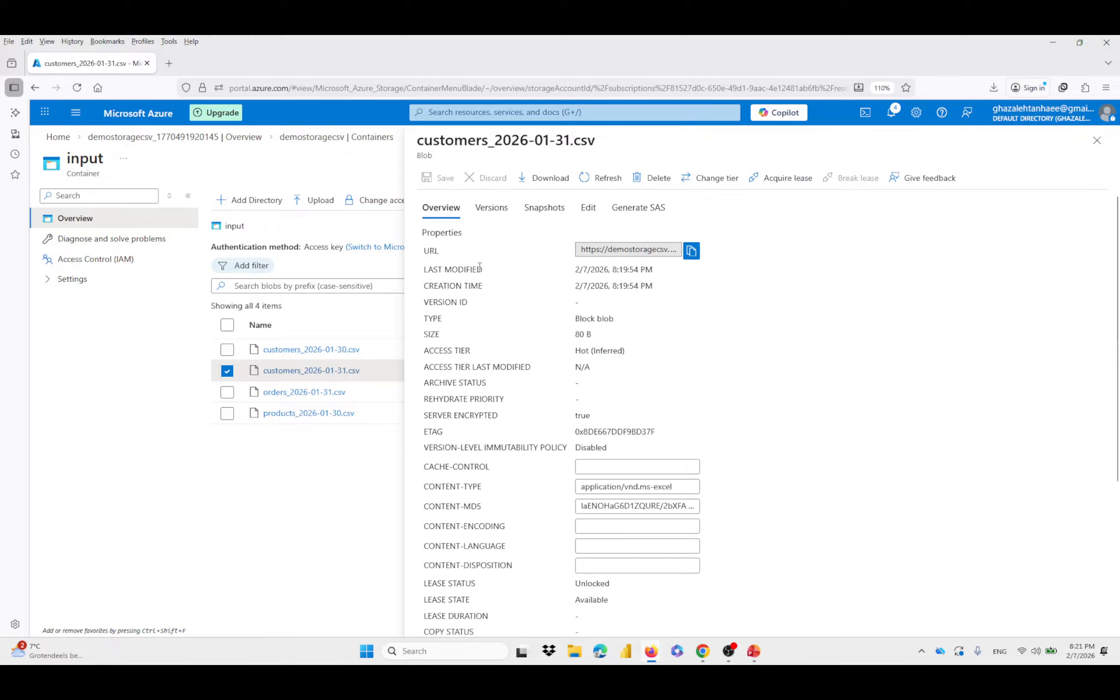
left_click(587, 208)
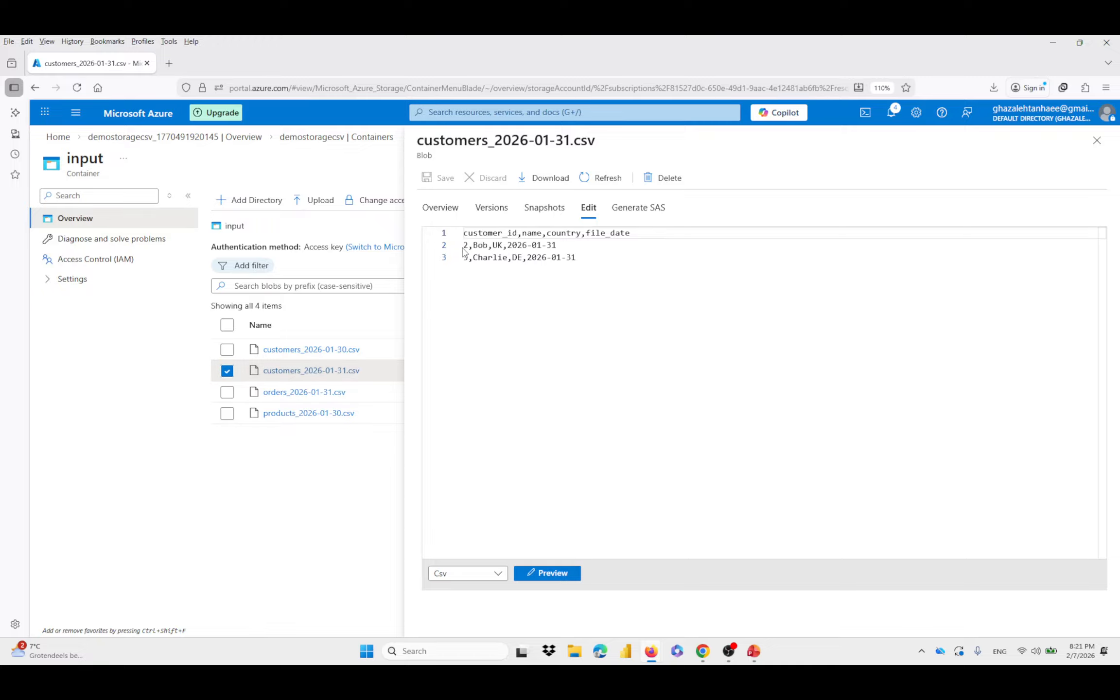
left_click_drag(463, 245, 476, 247)
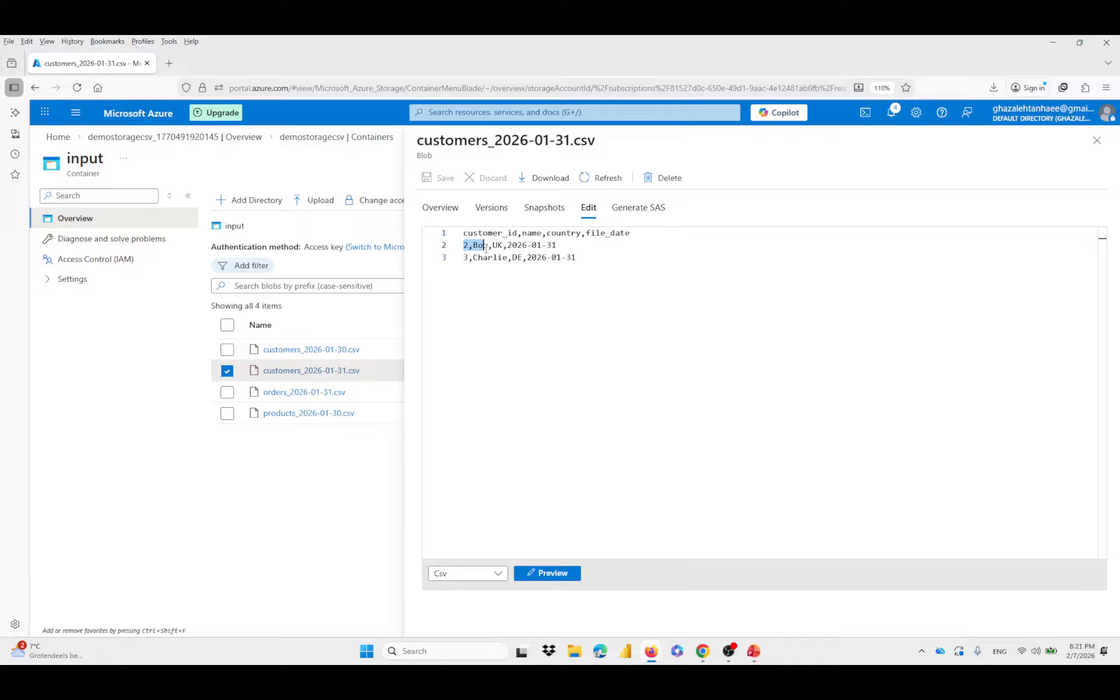
left_click(496, 288)
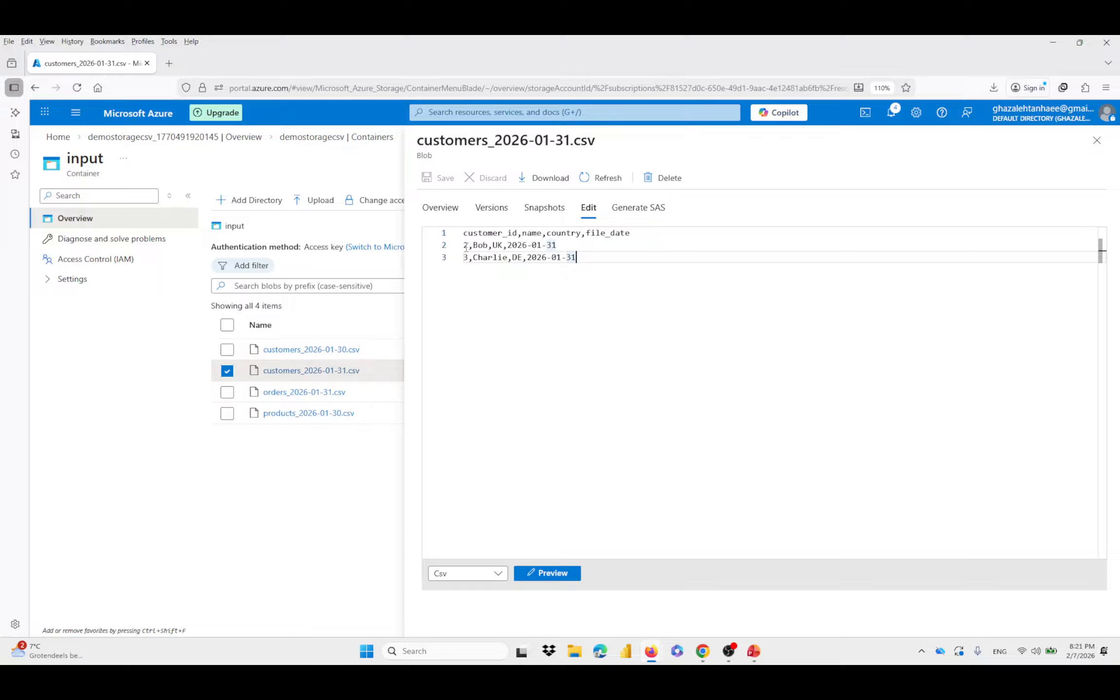
left_click_drag(466, 247, 566, 258)
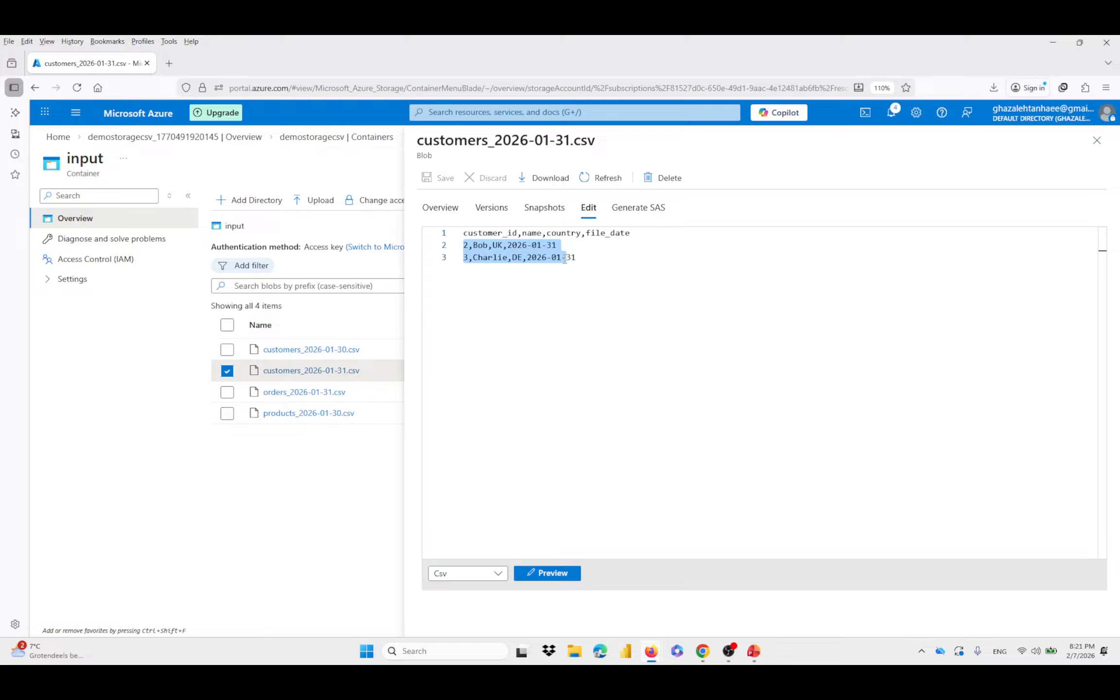
Examine the columns, rows and file dates in orders_2026-01-31.csv and products_2026-01-30.csv
left_click(283, 394)
left_click(282, 393)
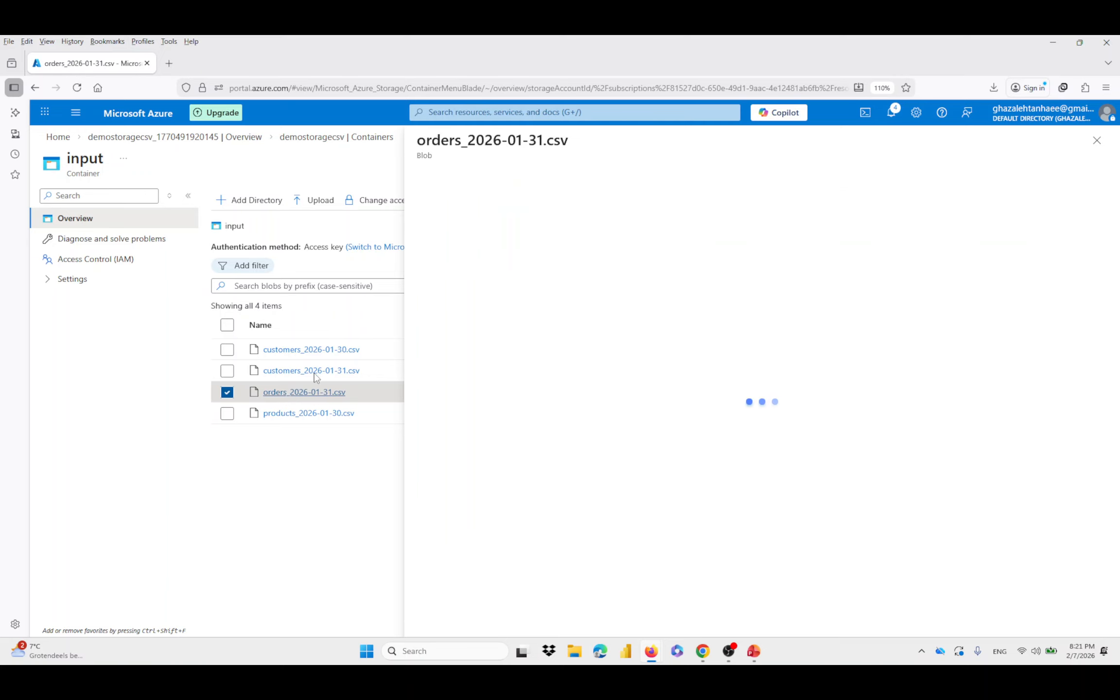
left_click(590, 208)
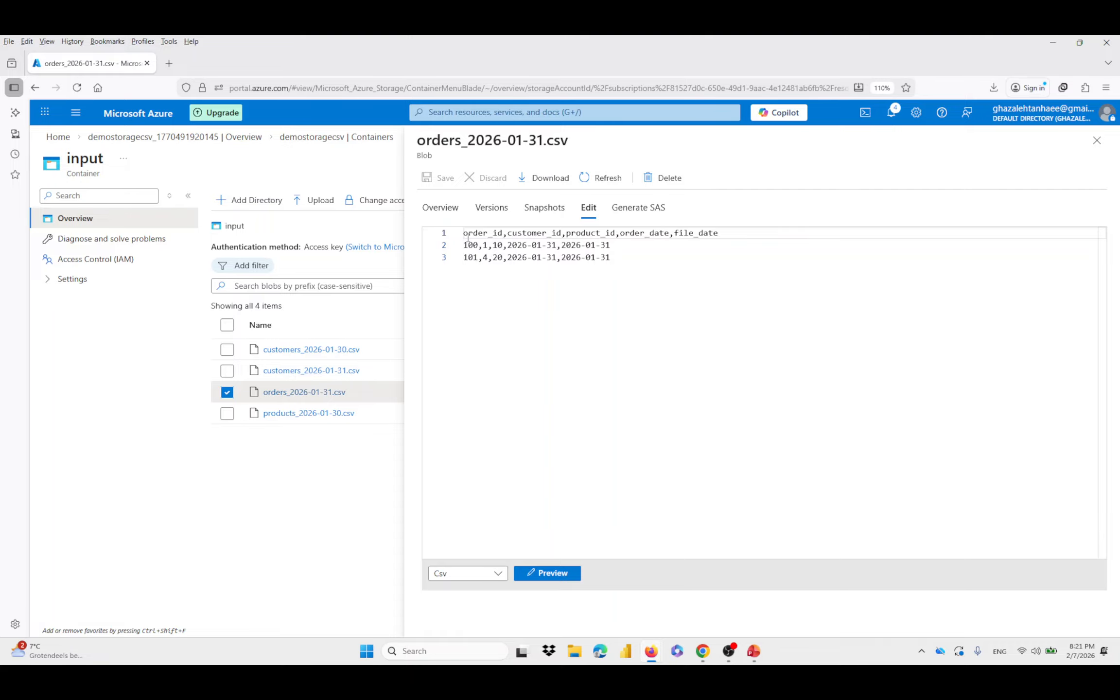
left_click_drag(518, 232, 557, 245)
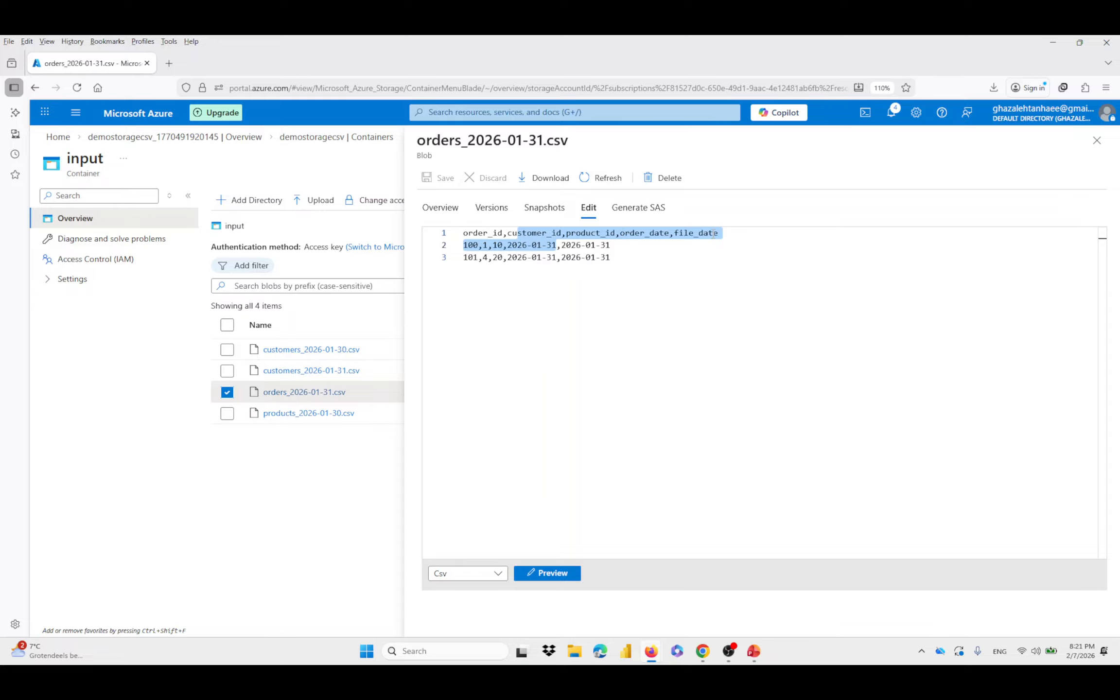
left_click(482, 265)
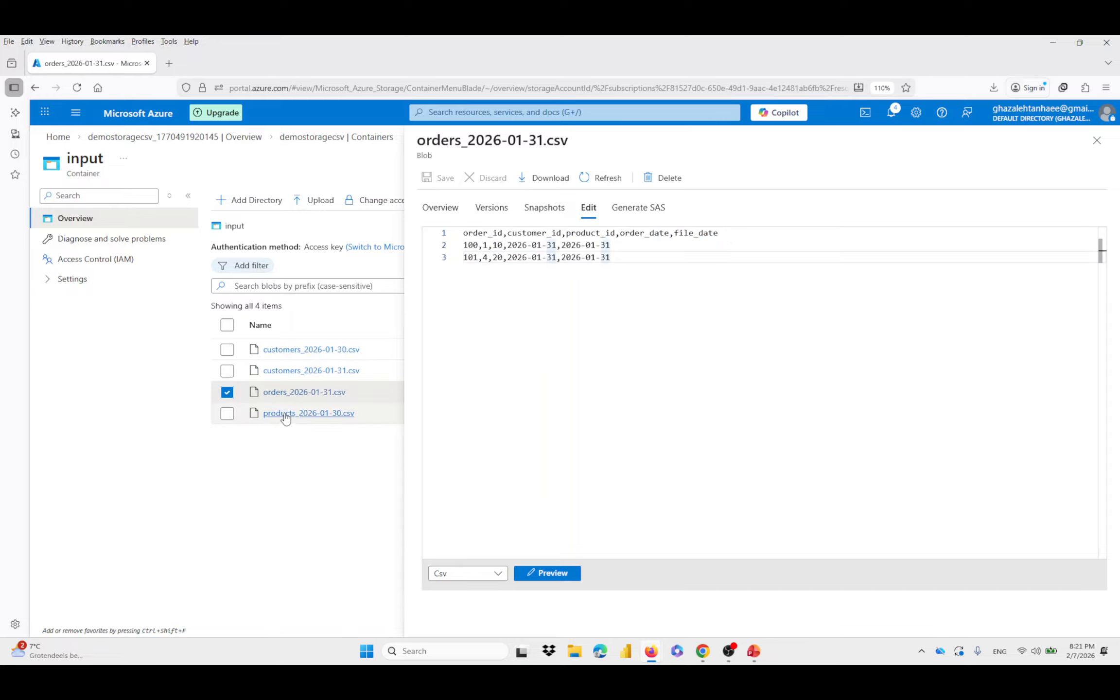
left_click(287, 413)
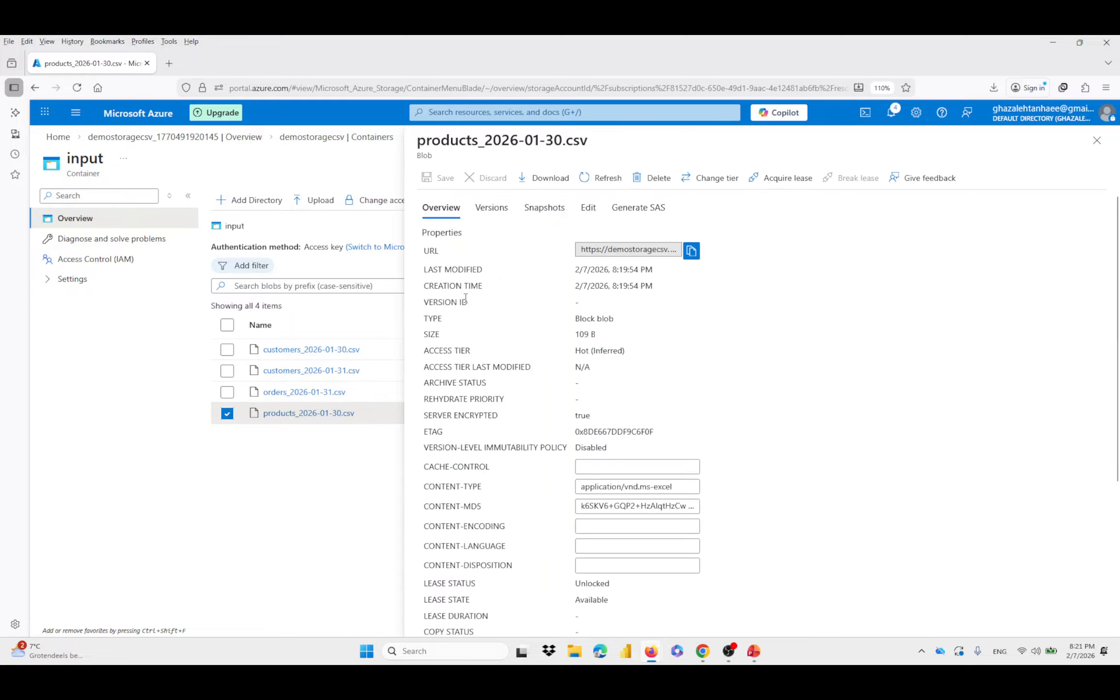
left_click(588, 209)
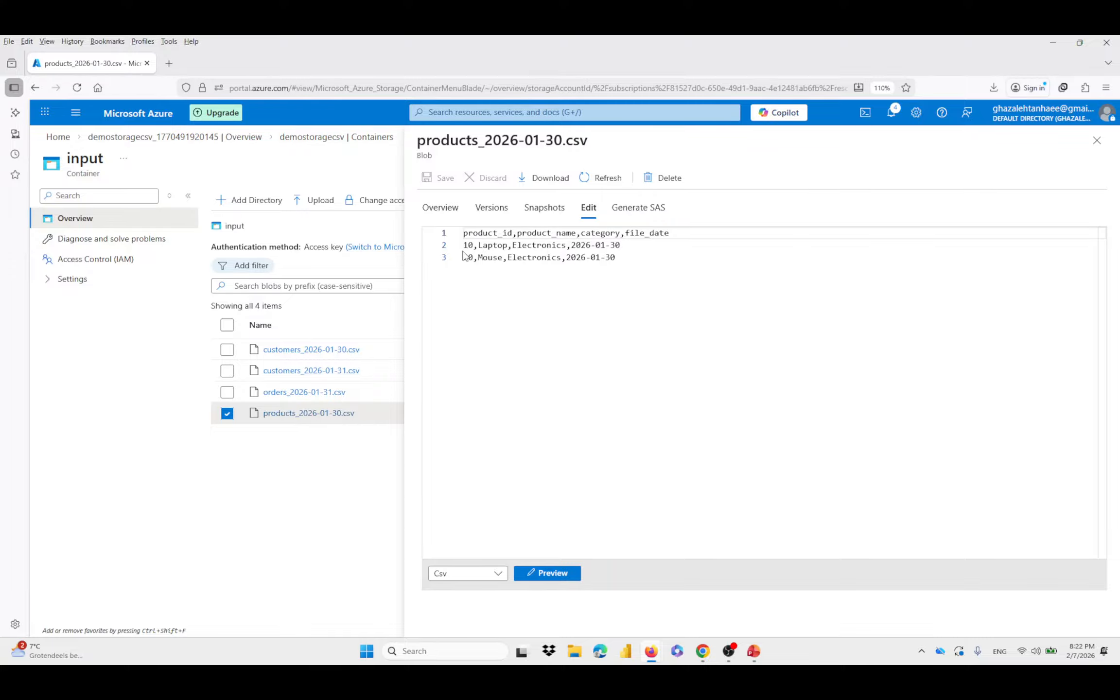
Check the customer_id values of both order rows in orders_2026-01-31.csv, and switch to the pipeline diagram in PowerPoint
left_click(304, 392)
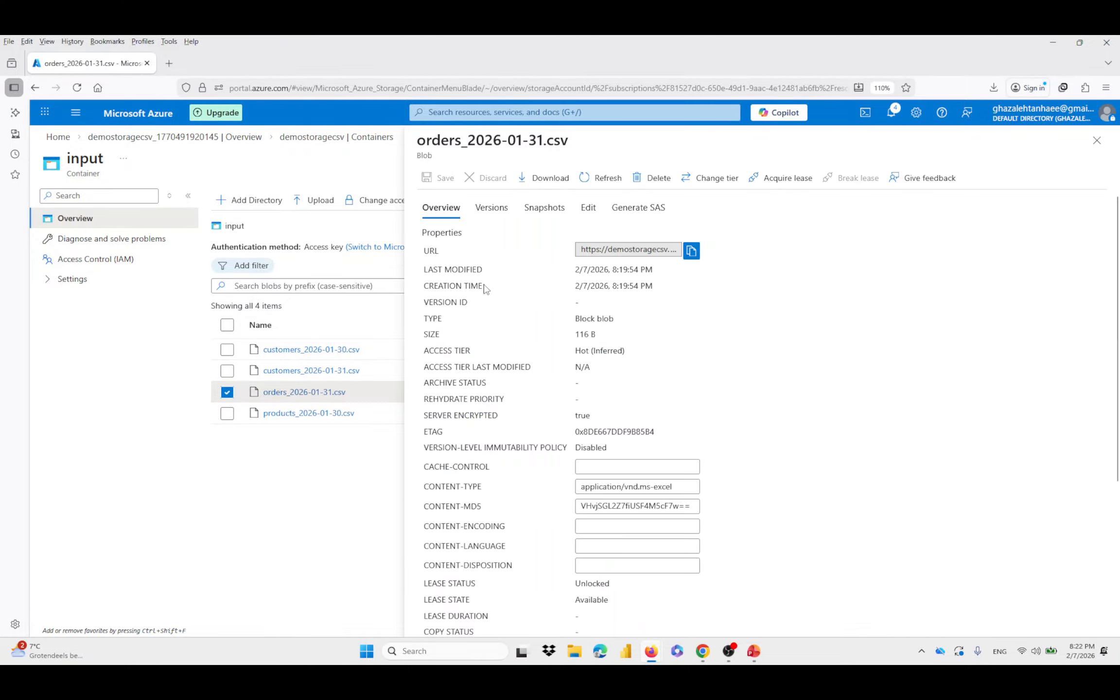
left_click(587, 209)
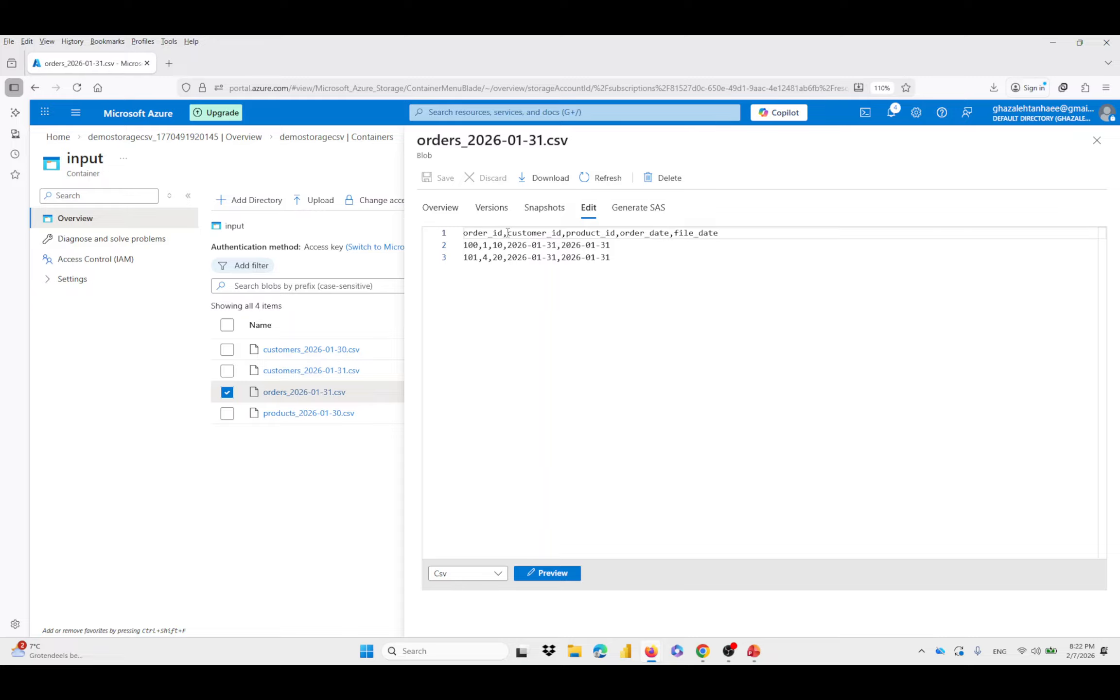
left_click_drag(507, 234, 563, 234)
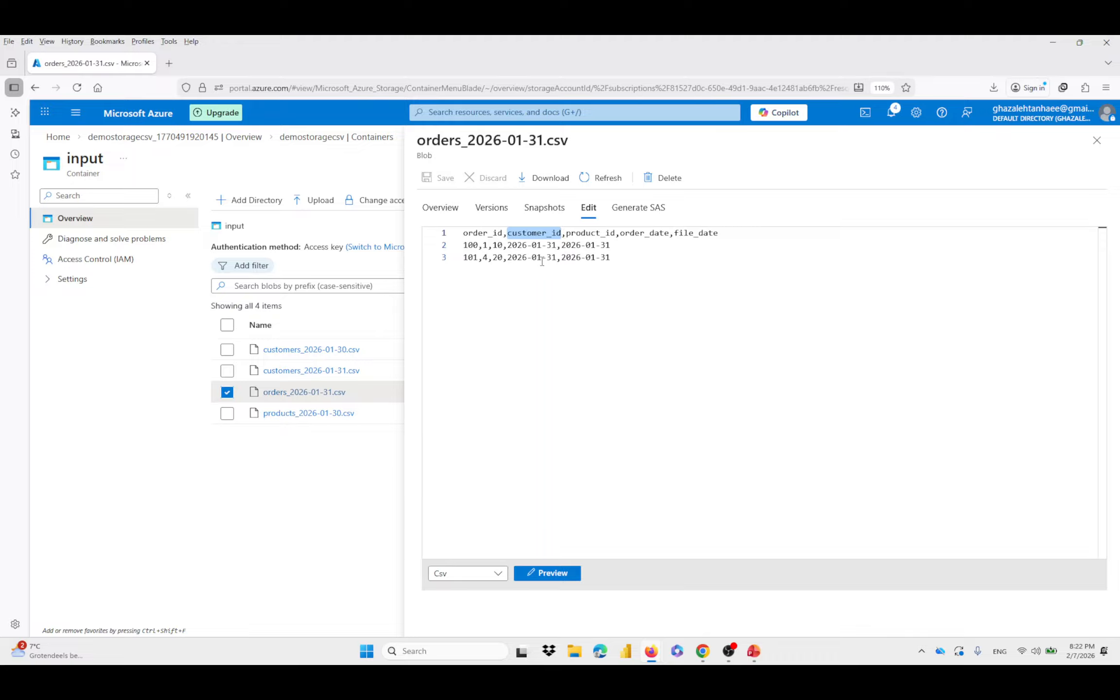
left_click(486, 245)
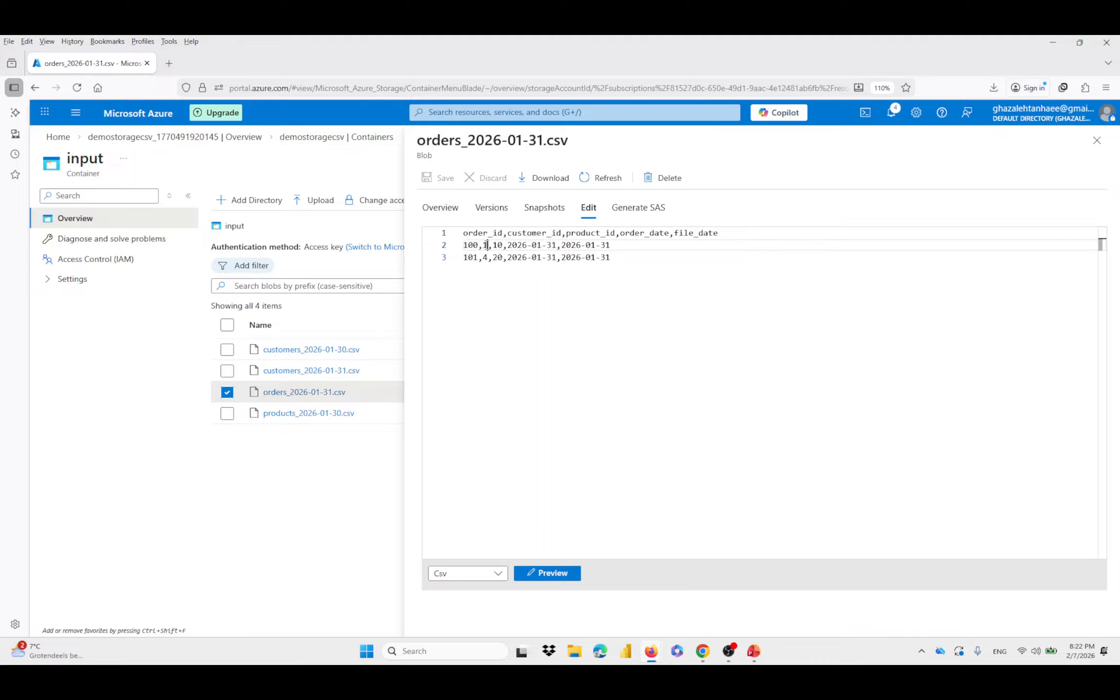
left_click(490, 282)
left_click(489, 260)
key("shift+End")
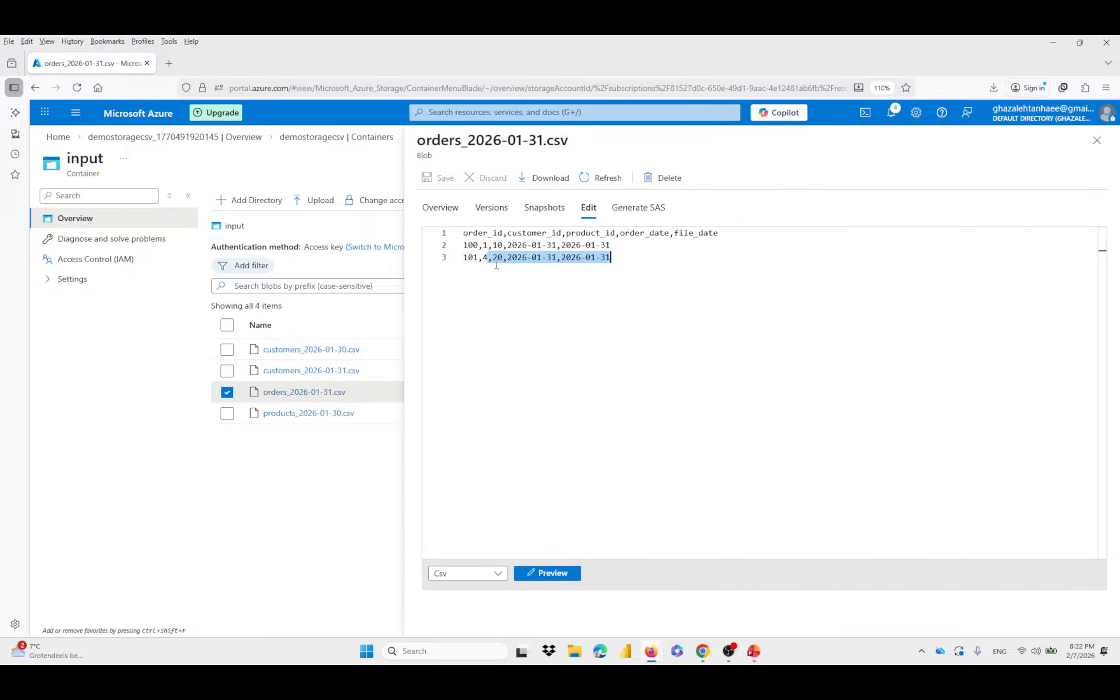
left_click_drag(496, 264, 485, 260)
left_click(487, 267)
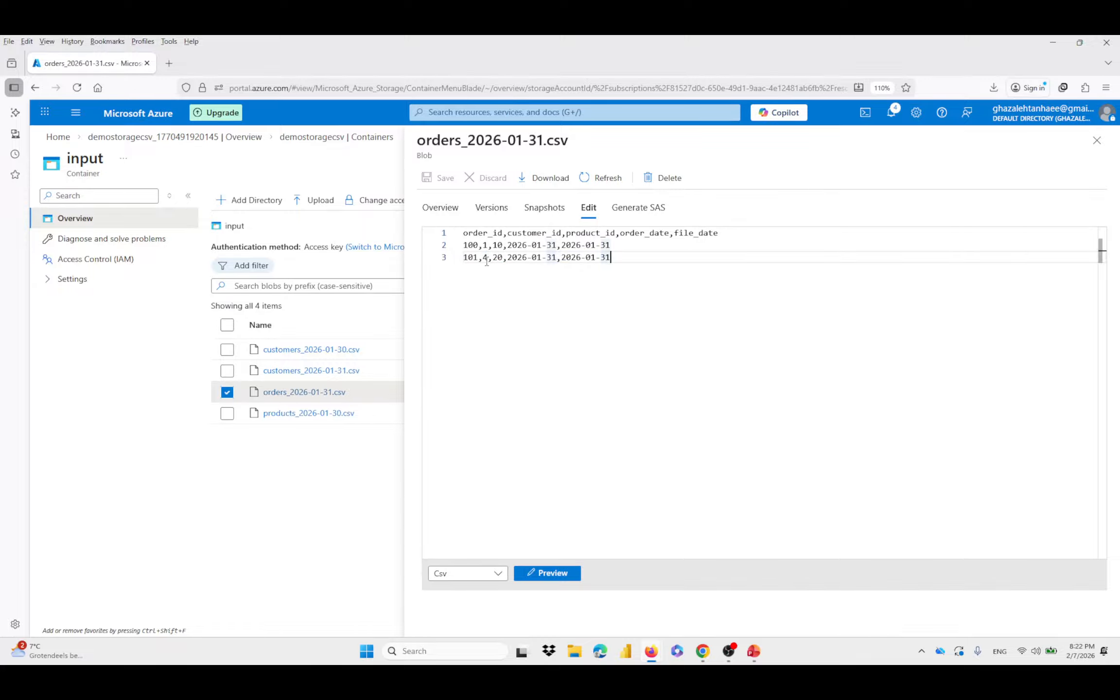
left_click(484, 259)
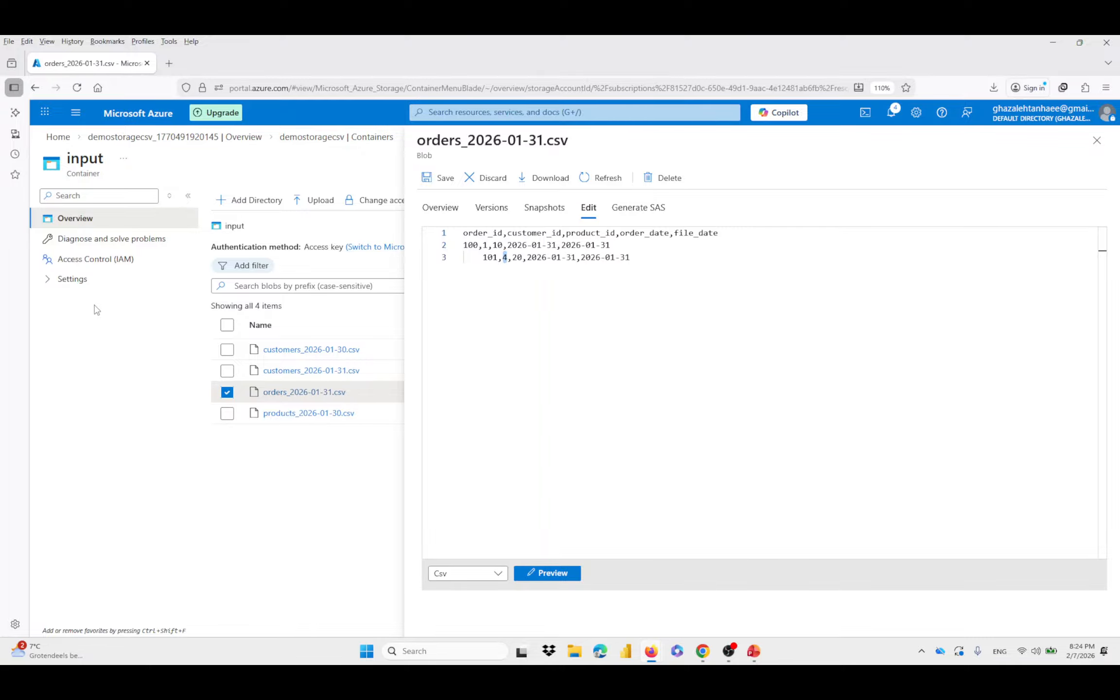
key("alt+Tab")
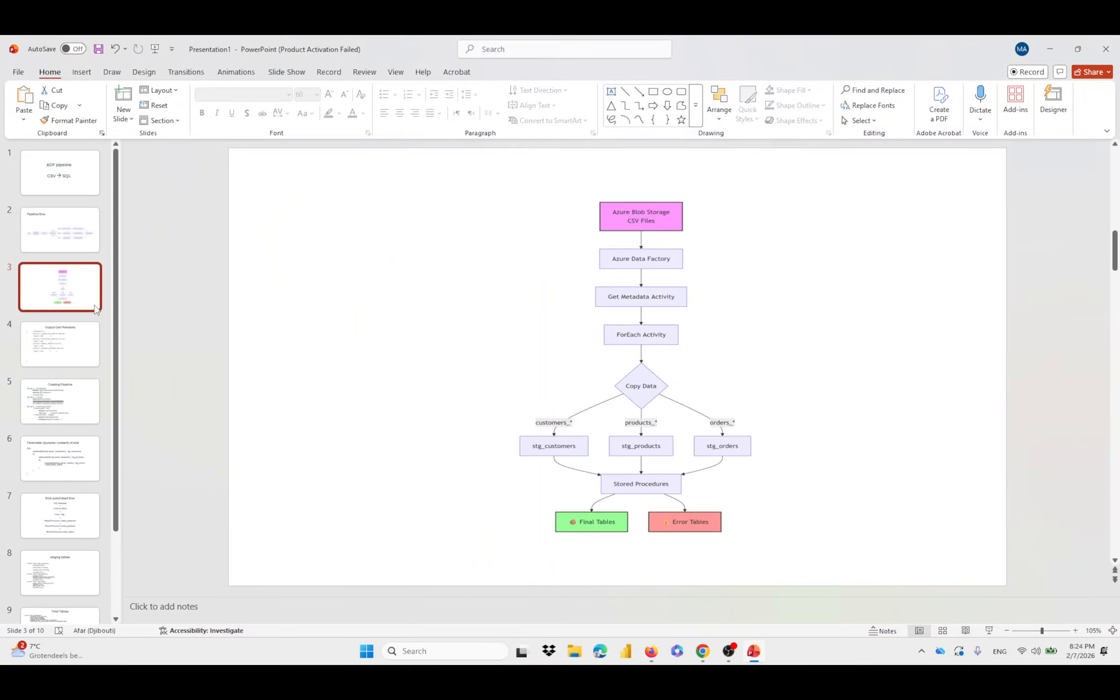
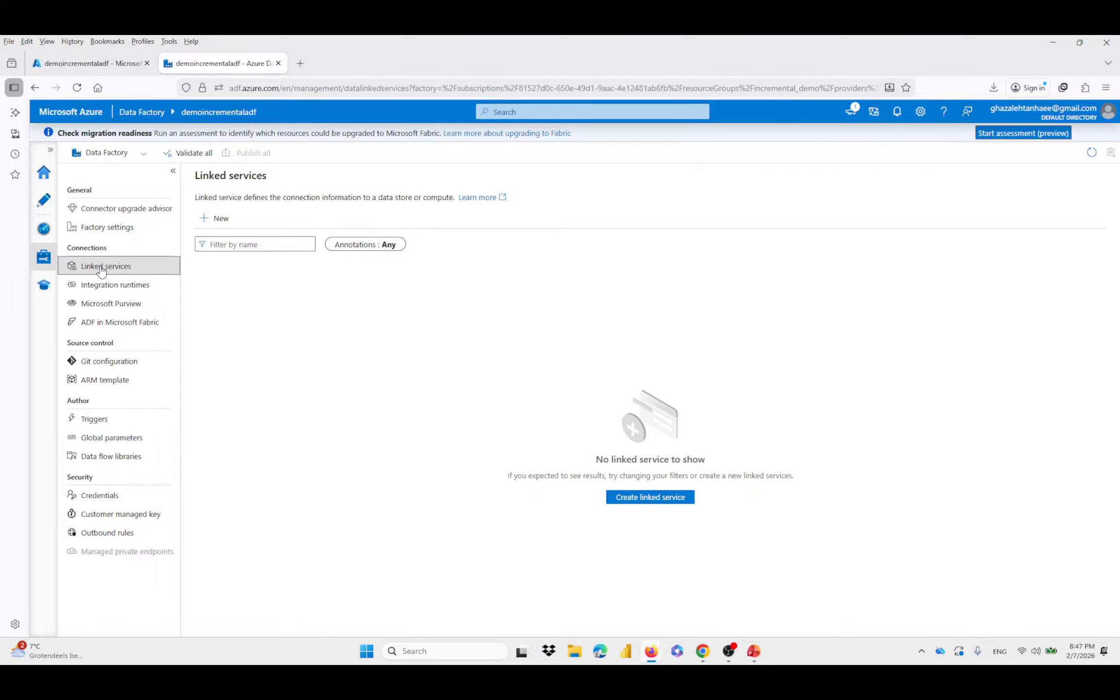
Start a new linked service in the demoincrementaladf data factory with Azure Blob Storage as the data store
left_click(217, 219)
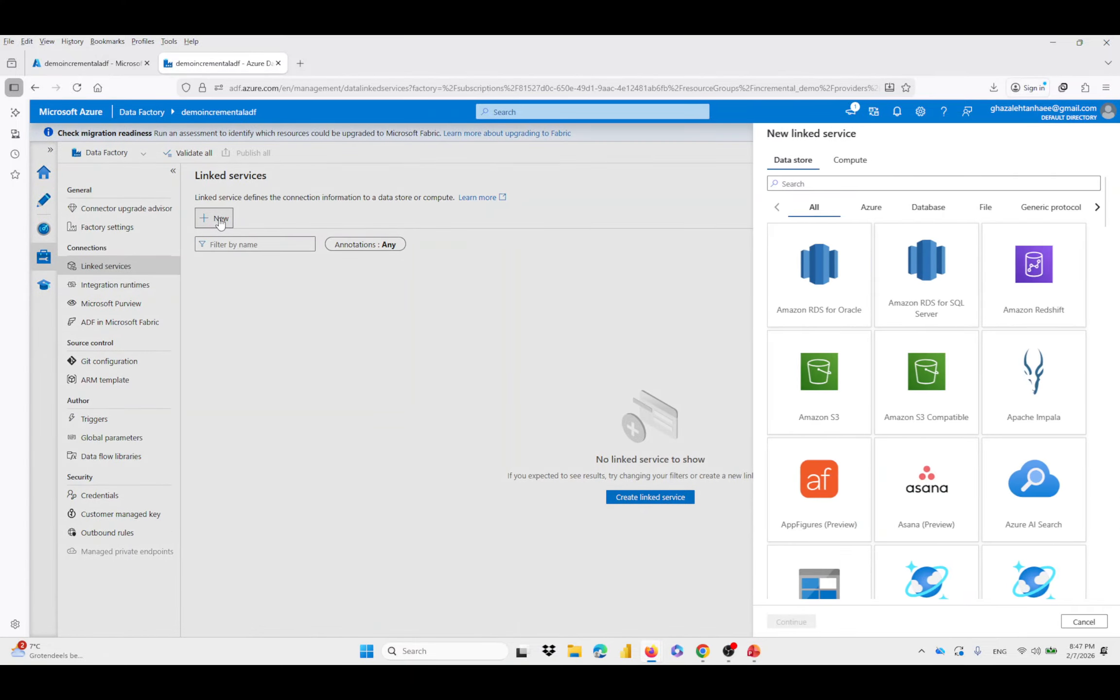
scroll(860, 326, "down", 2)
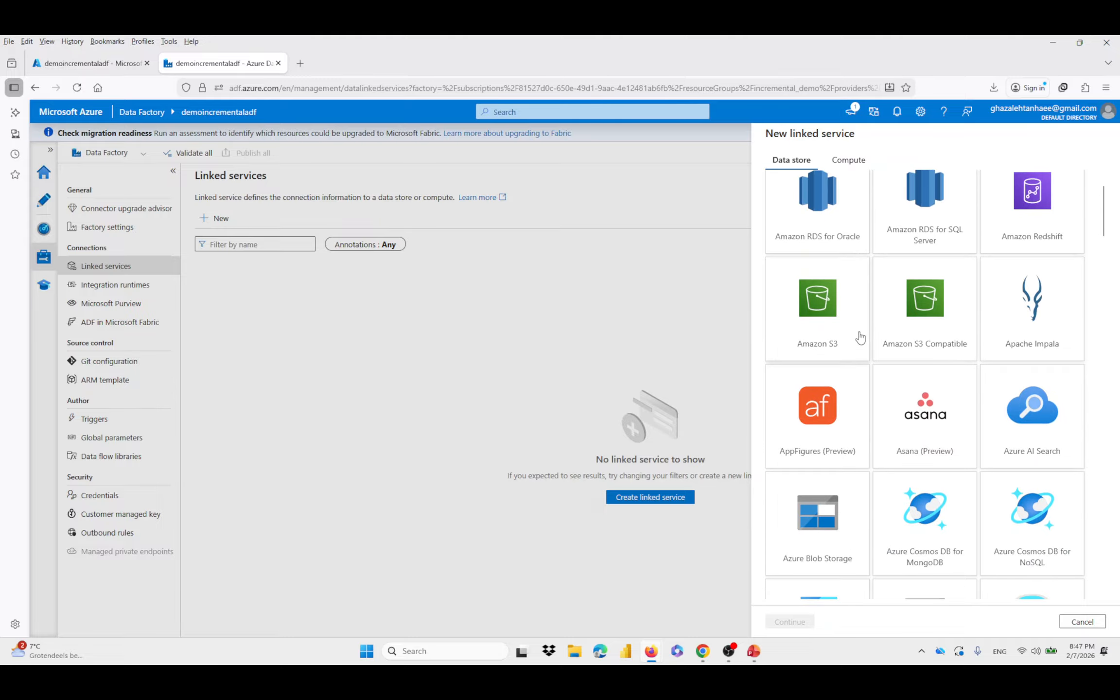
left_click(821, 532)
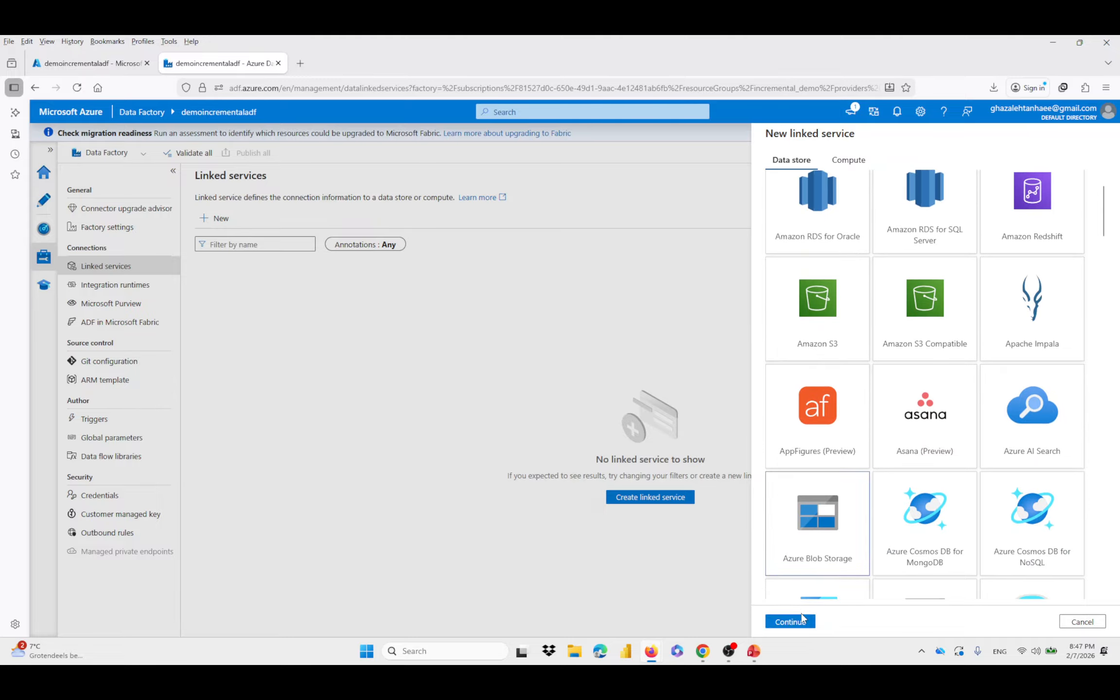
left_click(792, 622)
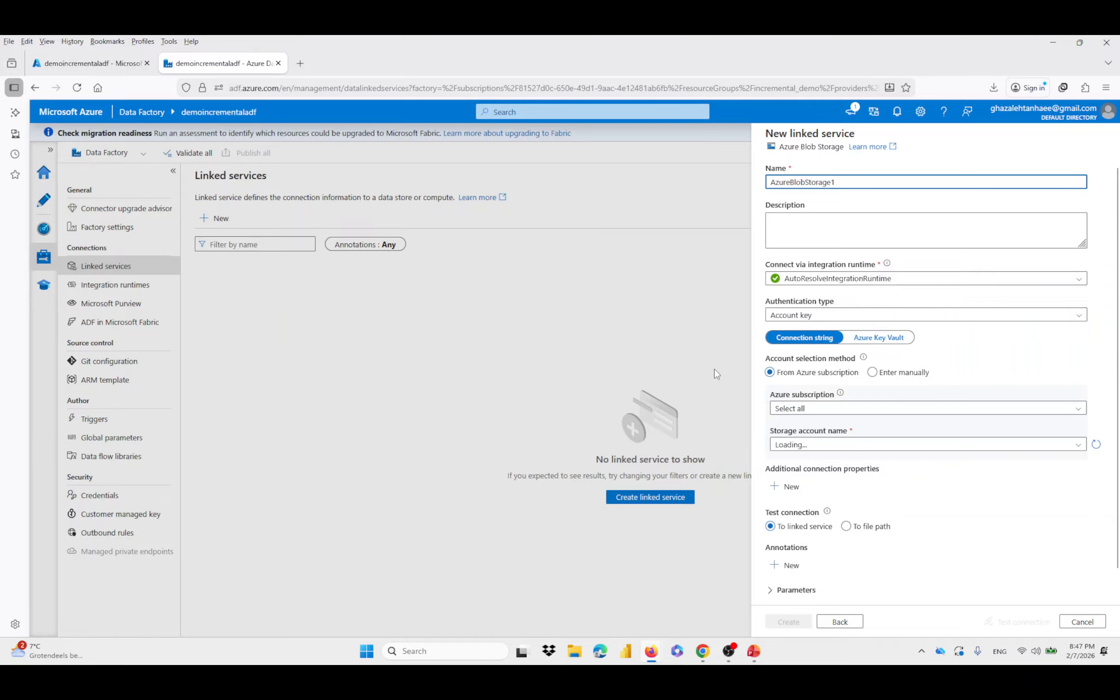
Replace the linked service's default name with inputcsvLinkedService
key("BackSpace")
key("BackSpace")
key("BackSpace")
key("BackSpace")
key("BackSpace")
key("BackSpace")
key("BackSpace")
key("BackSpace")
key("BackSpace")
key("BackSpace")
key("BackSpace")
key("BackSpace")
key("BackSpace")
key("BackSpace")
key("BackSpace")
key("BackSpace")
key("BackSpace")
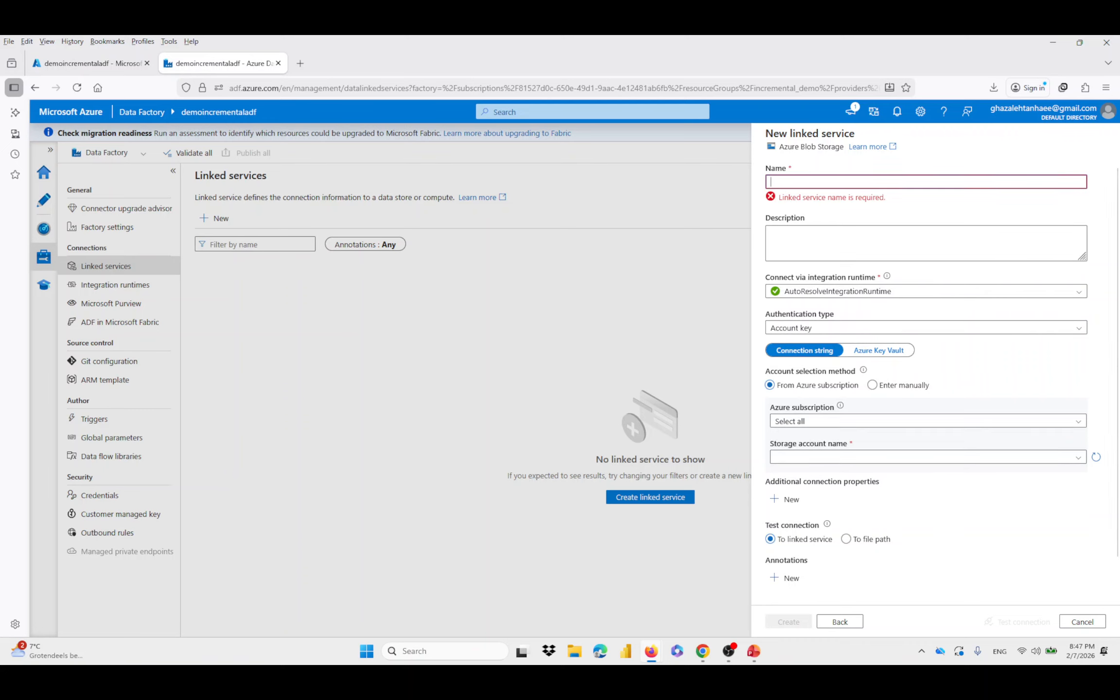
type("input")
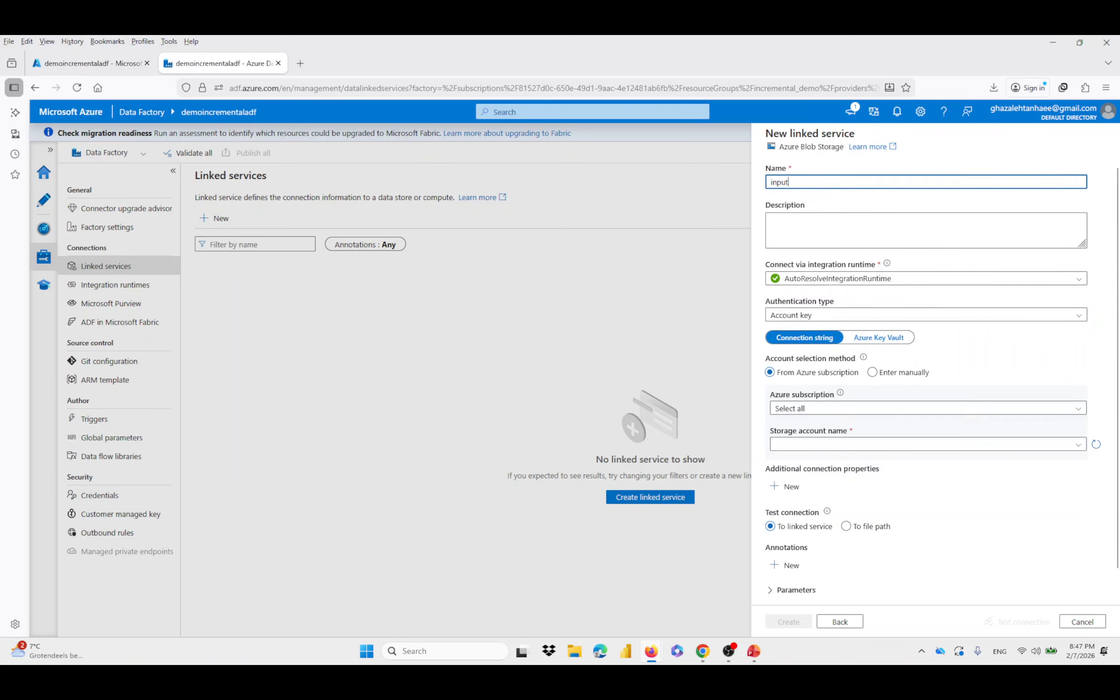
type("csvLinkedService")
Look up the storage account that belongs to the incremental_demo resource group, and return to the linked service form
left_click(825, 444)
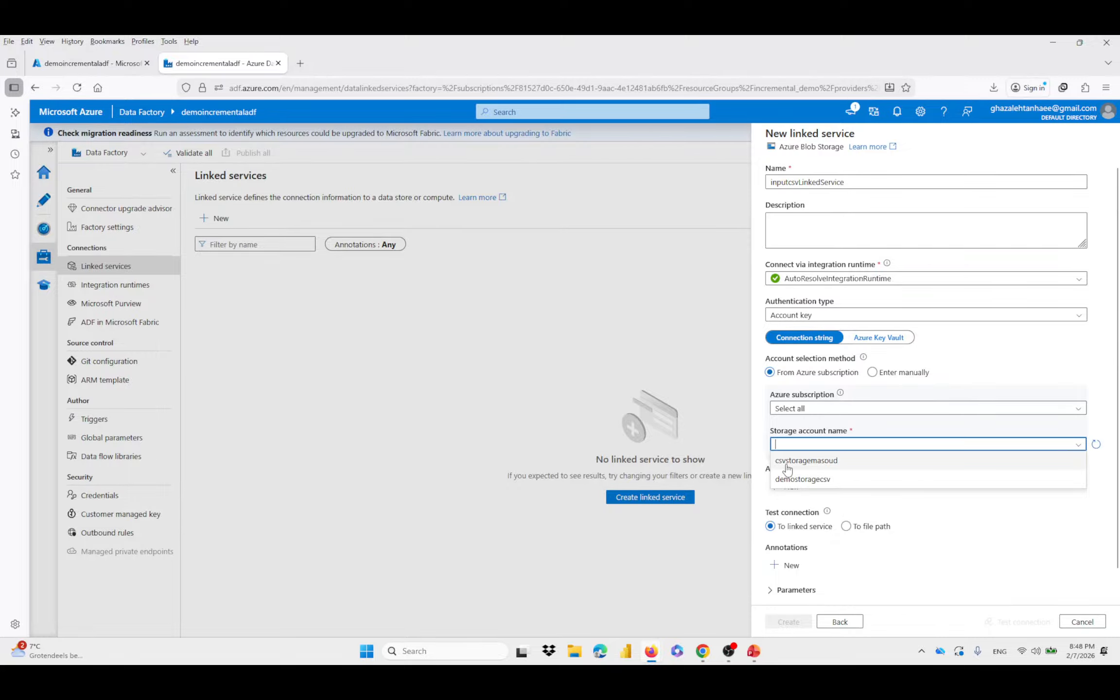
left_click(97, 61)
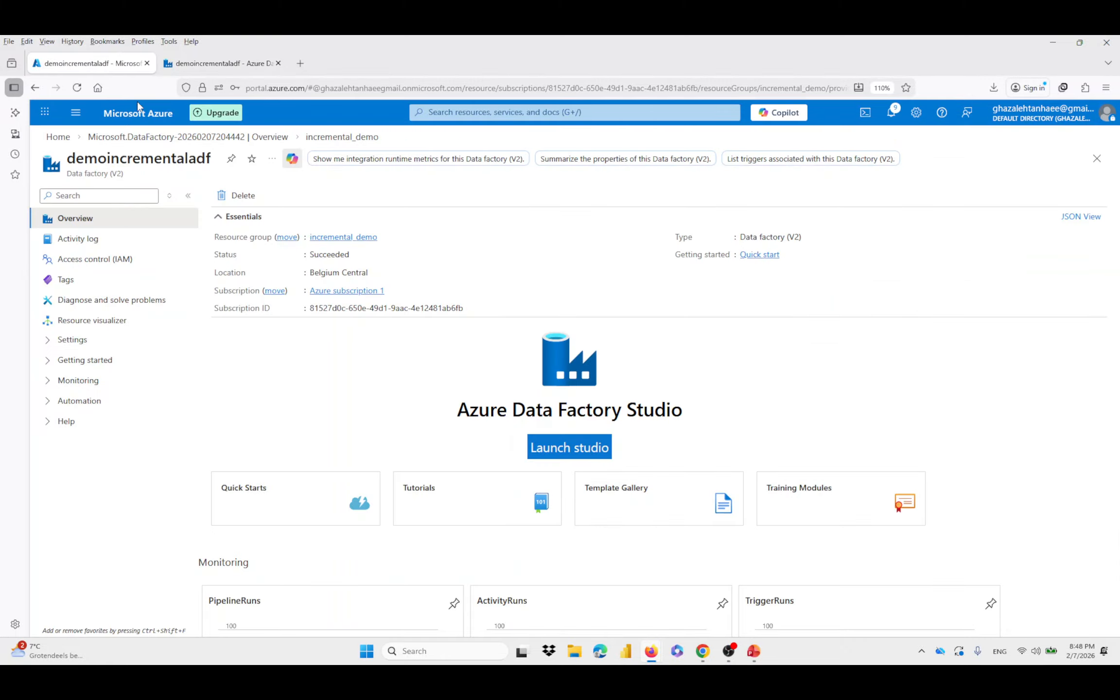
left_click(108, 139)
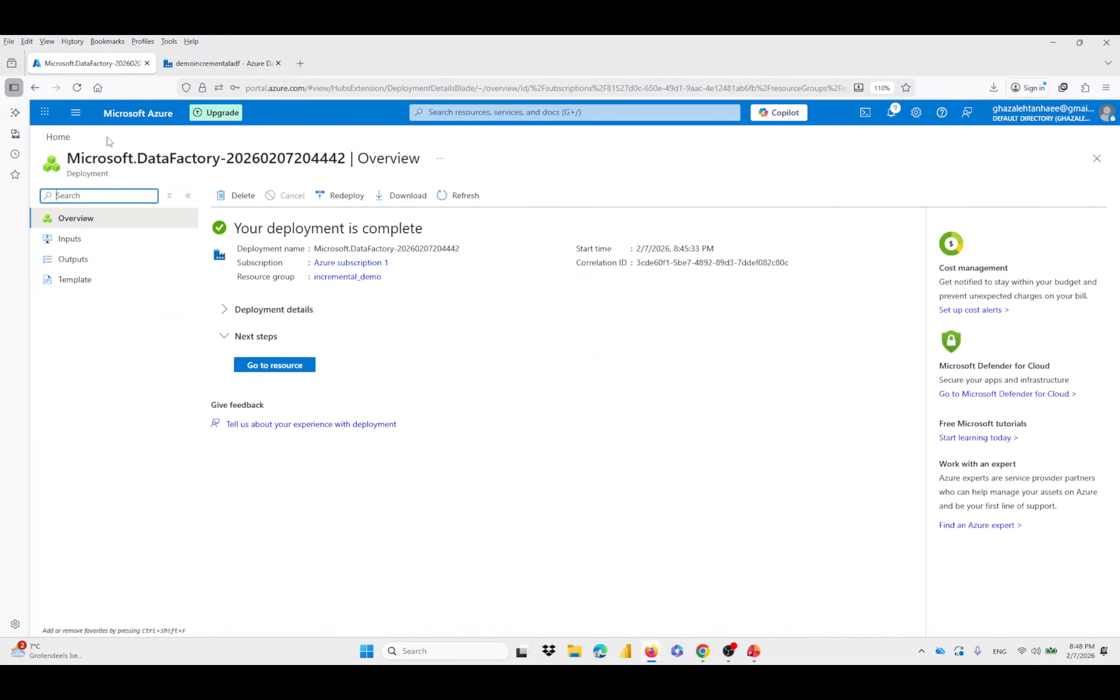
left_click(75, 112)
left_click(86, 277)
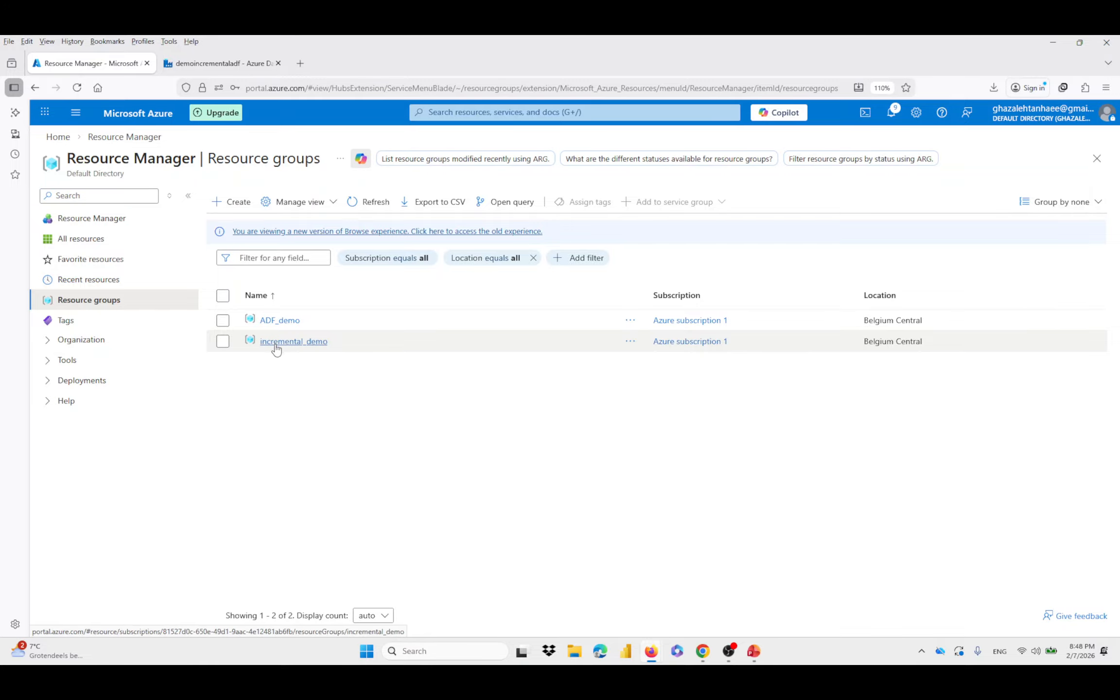
left_click(278, 342)
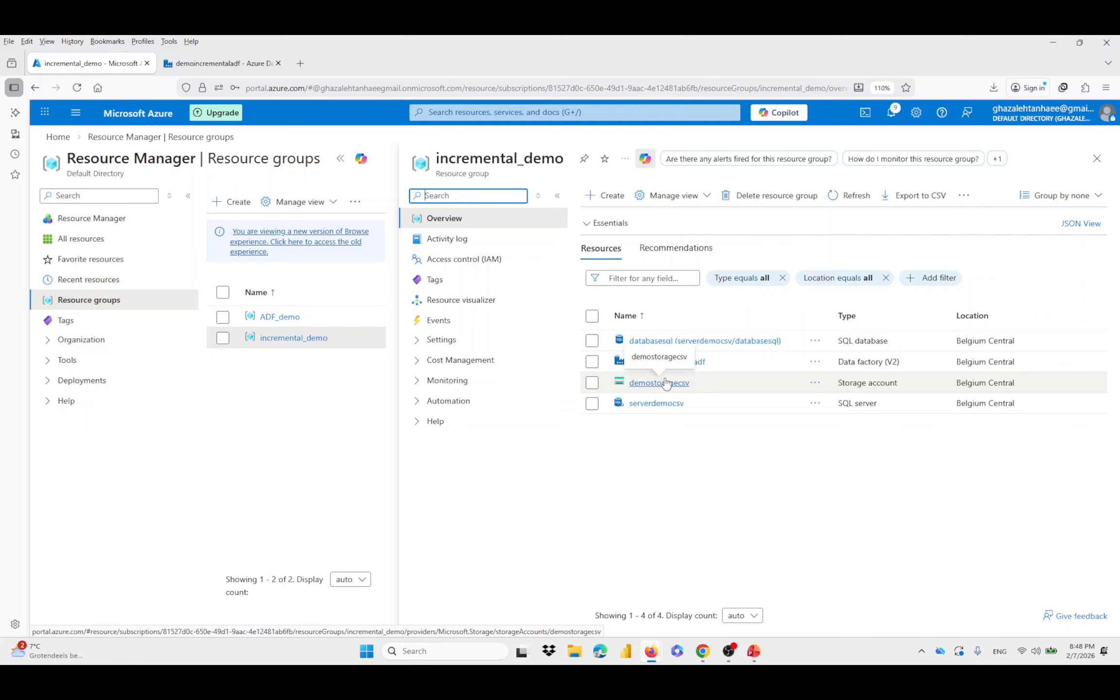
left_click(205, 63)
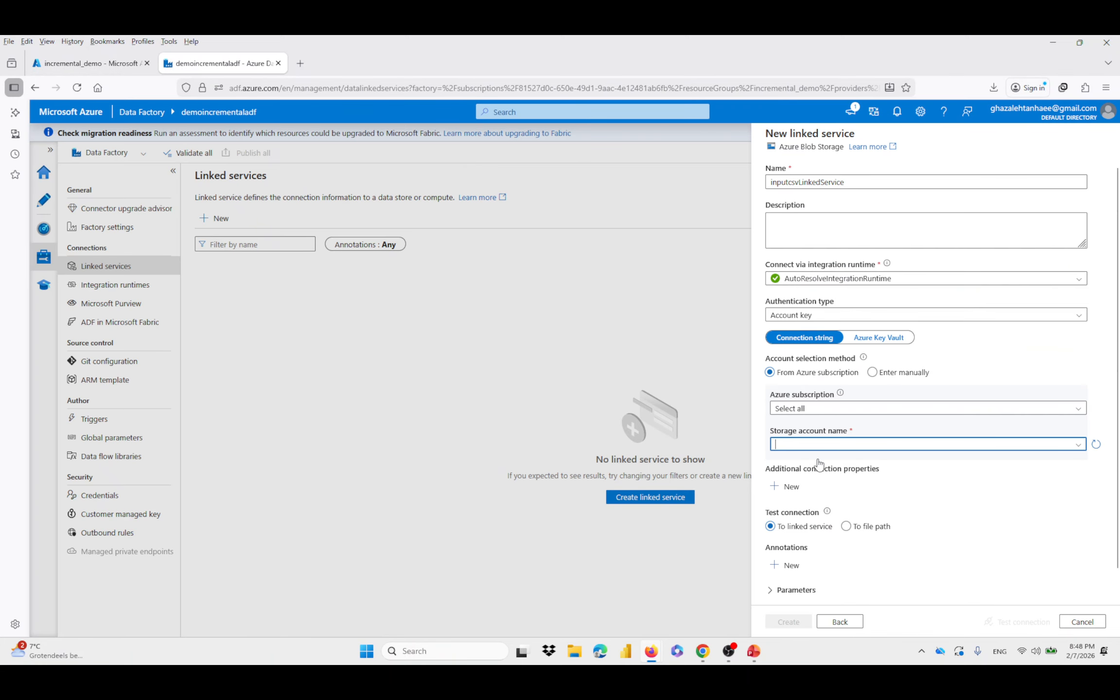
Assign the demostoragecsv storage account to inputcsvLinkedService, test the connection, and create the linked service
left_click(811, 445)
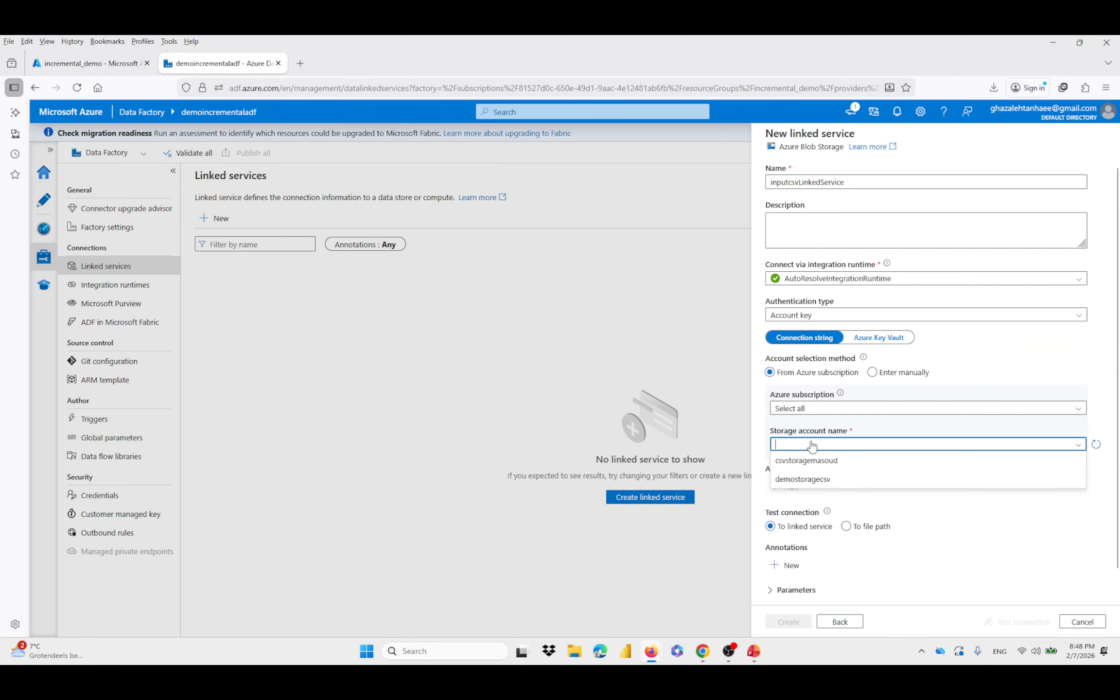
left_click(815, 479)
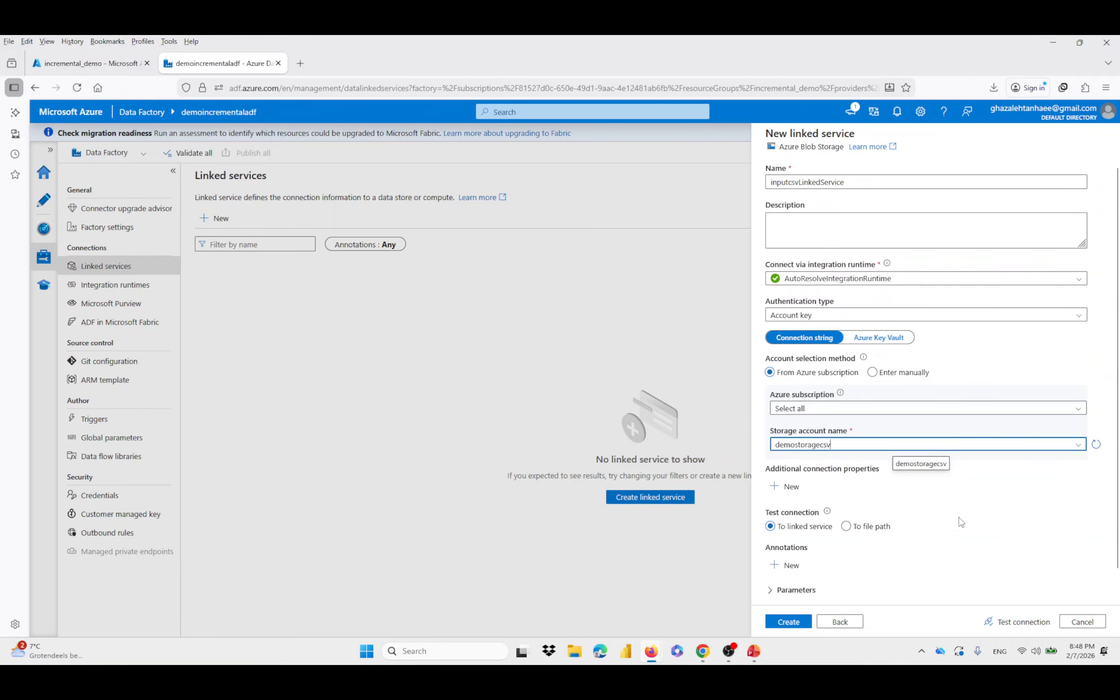
scroll(962, 522, "down", 1)
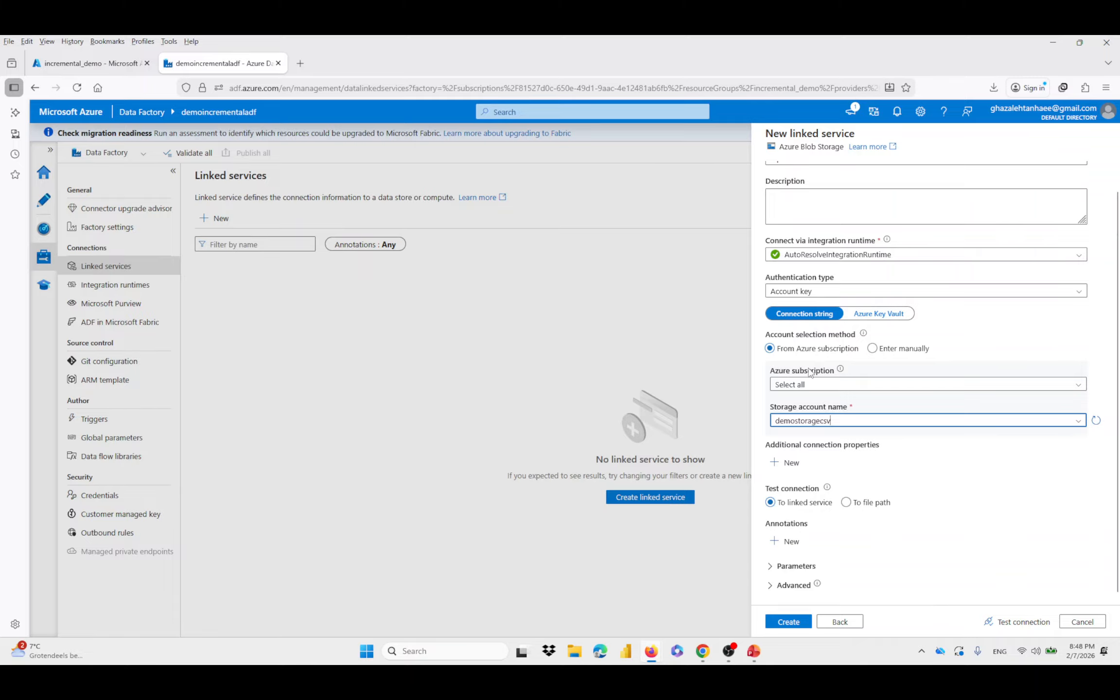
left_click(996, 627)
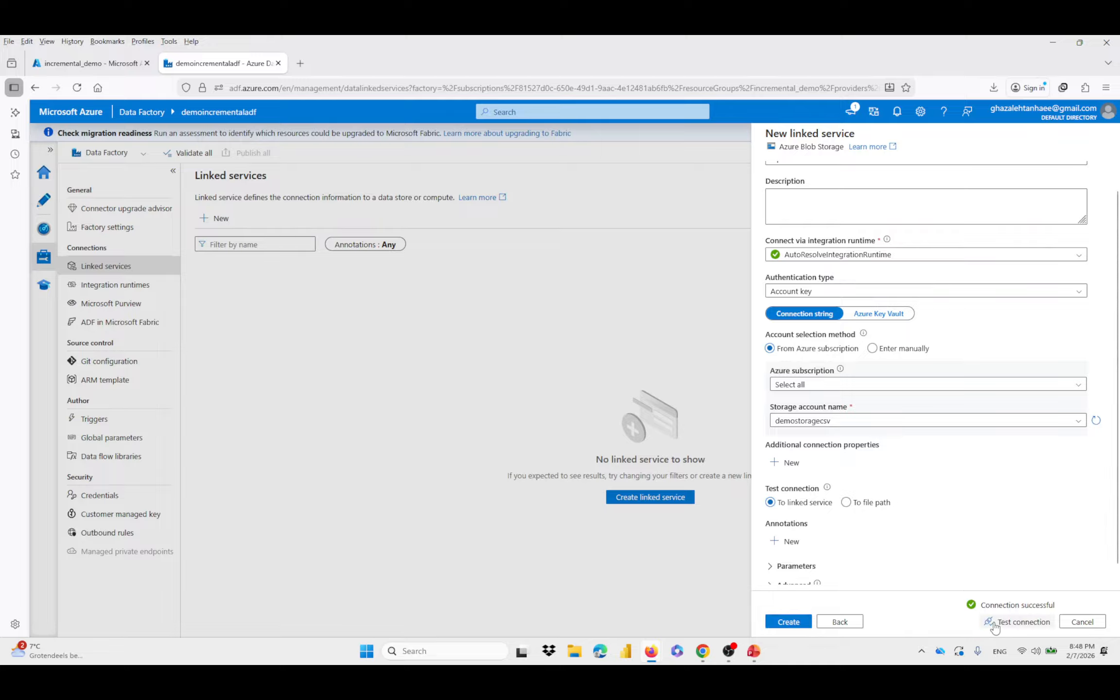
left_click(788, 622)
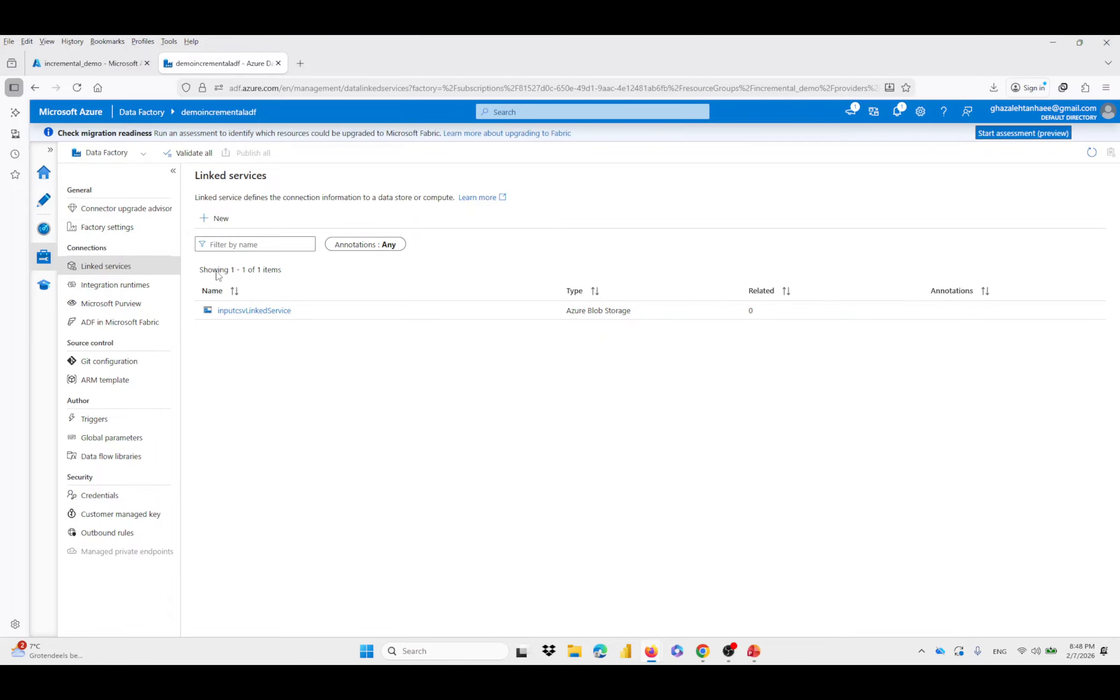
Start another new linked service in the data factory with Azure SQL Database as the data store
left_click(218, 219)
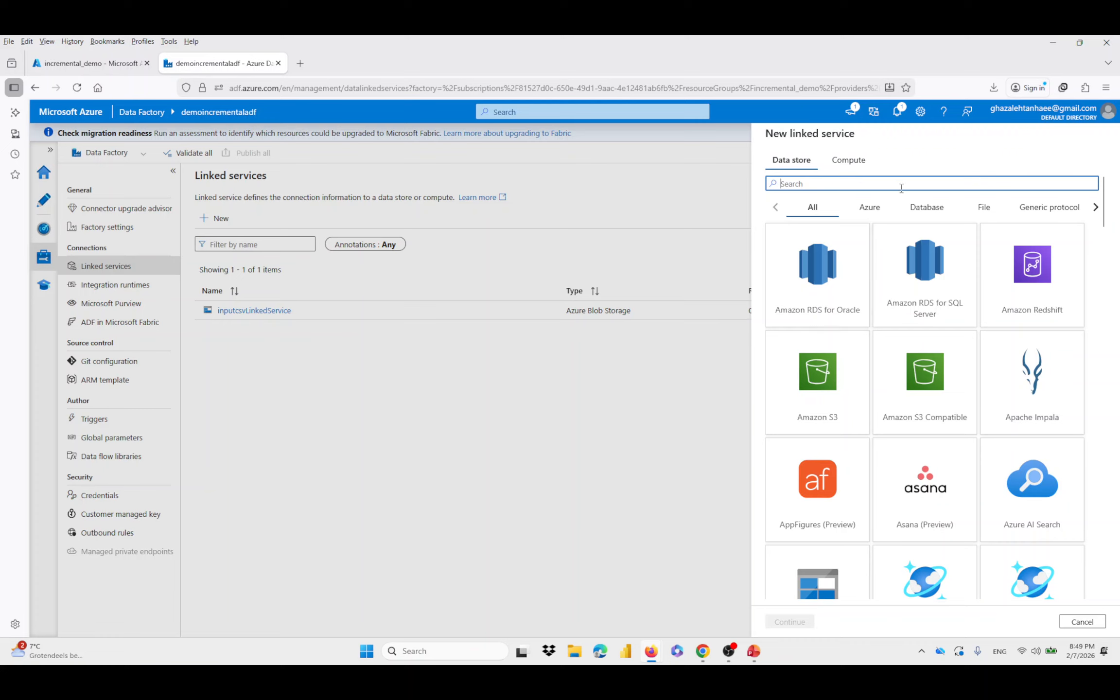
type("sql")
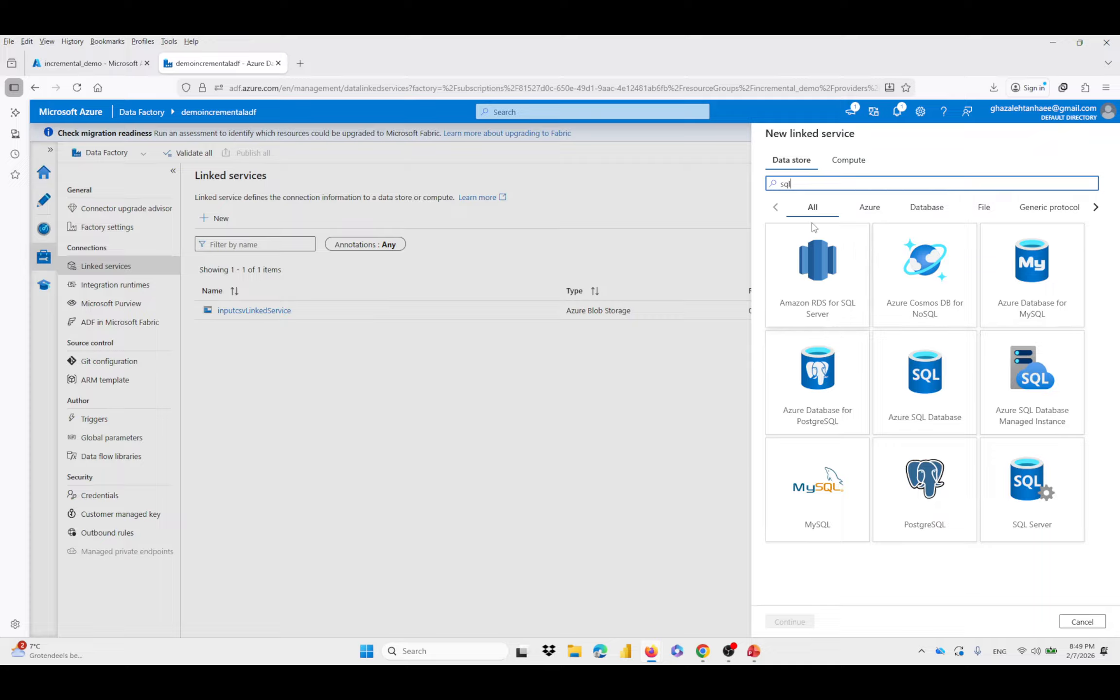
left_click(916, 384)
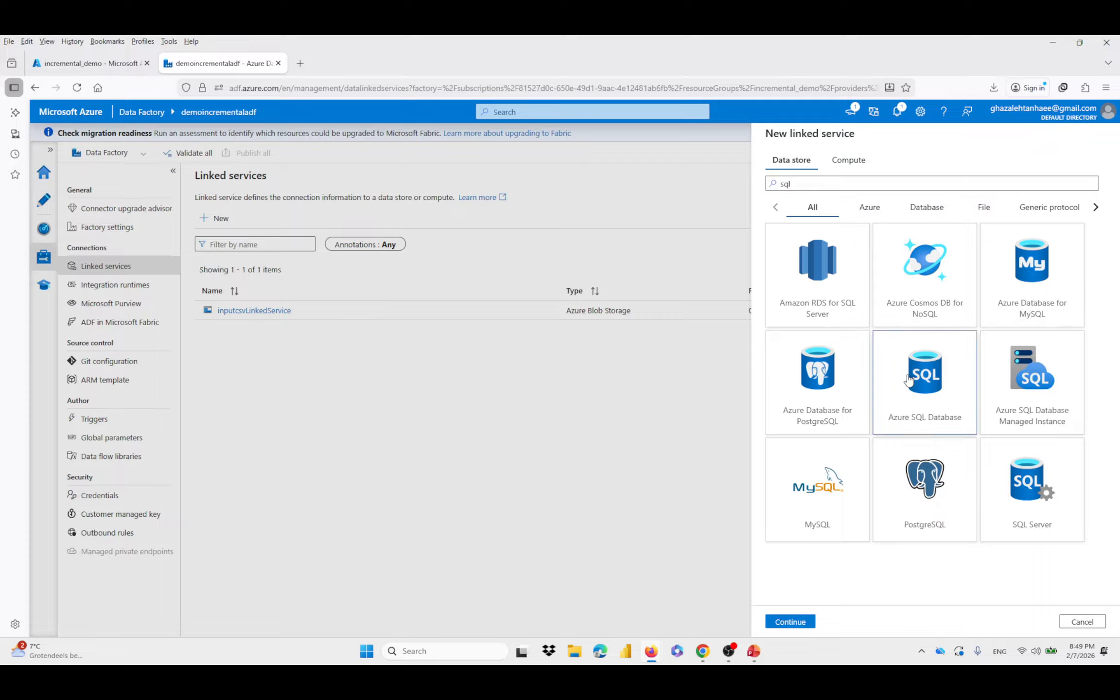
left_click(790, 622)
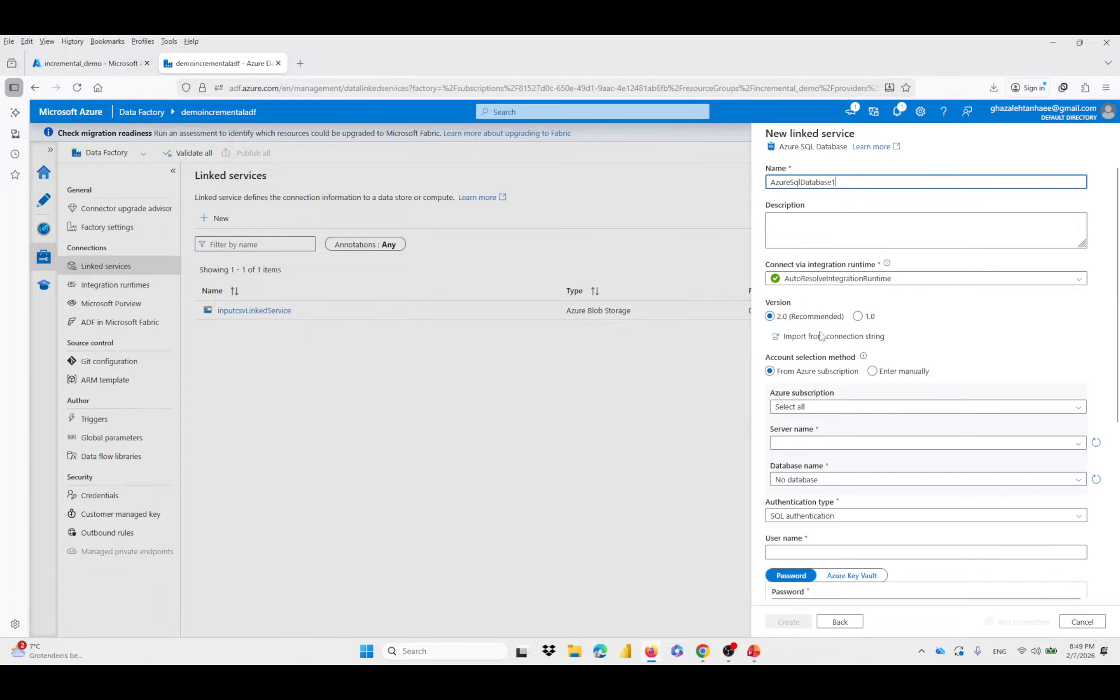
Check the SQL server's name in the incremental_demo resource group, and set the linked service to server serverdemocsv and database databasesql
left_click(828, 444)
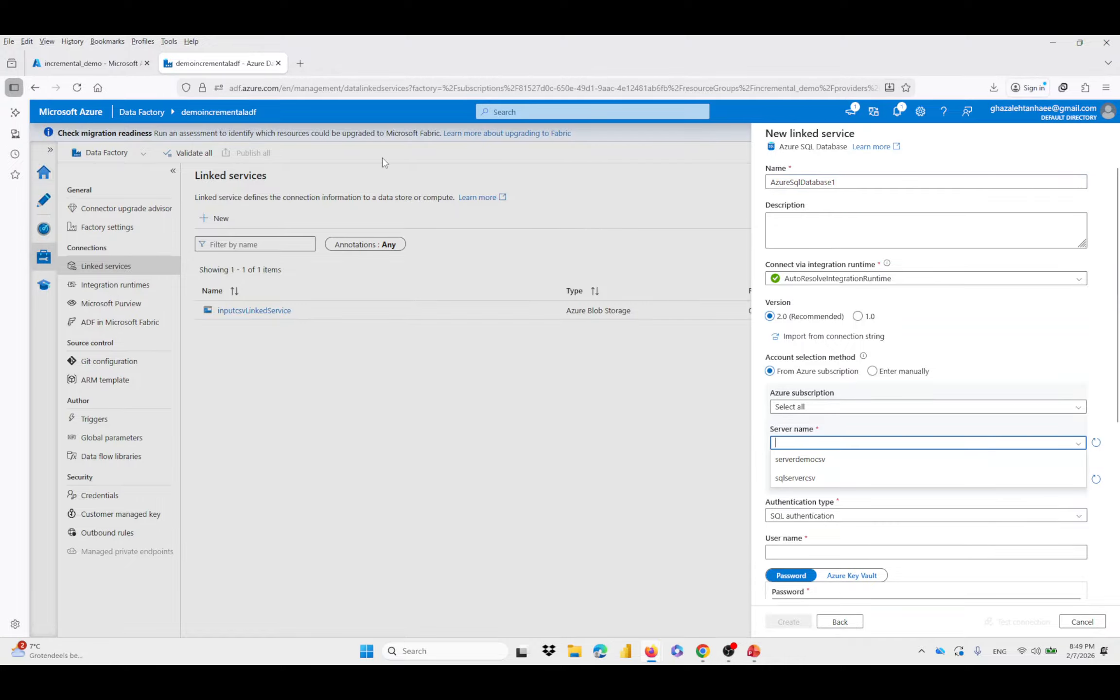
left_click(100, 64)
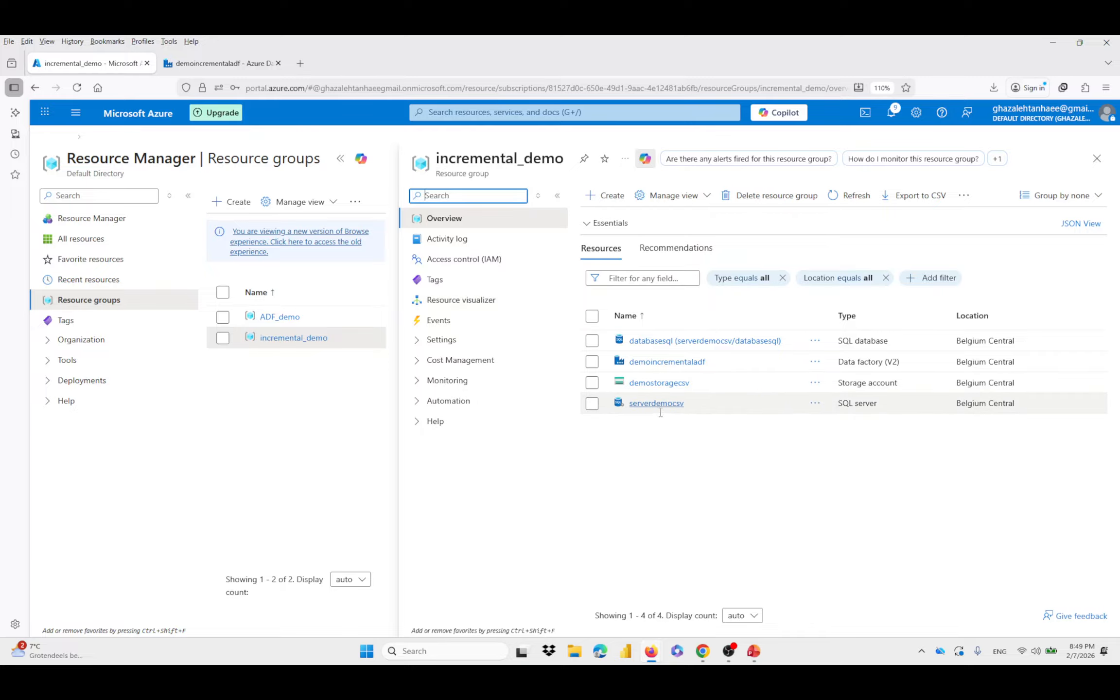
left_click(201, 71)
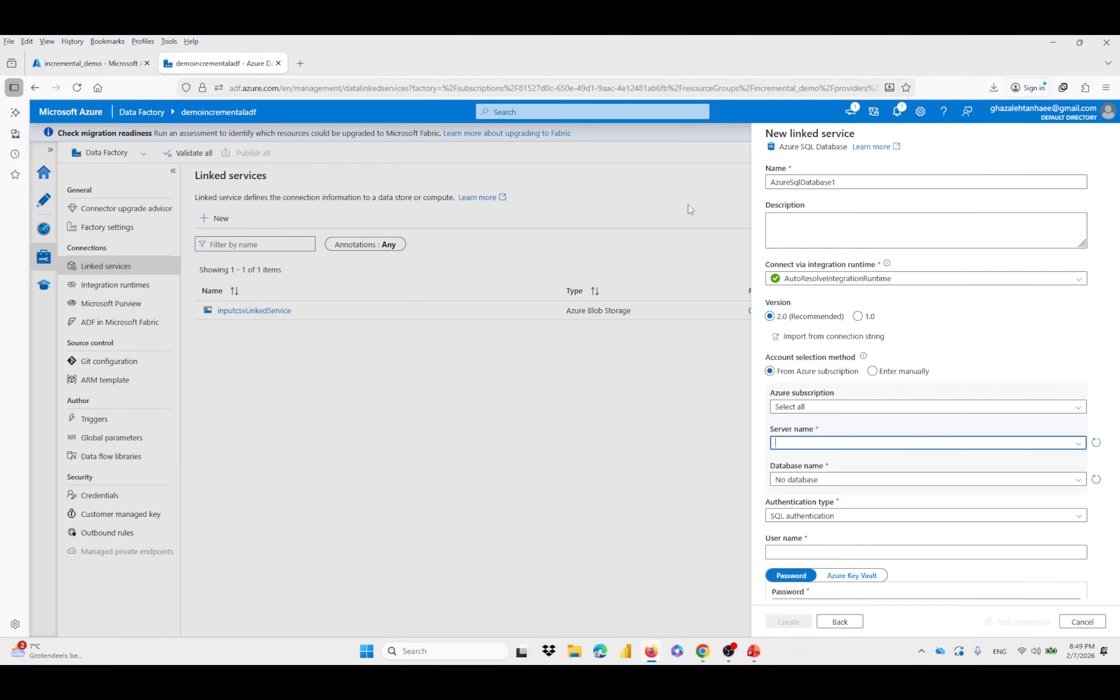
left_click(841, 445)
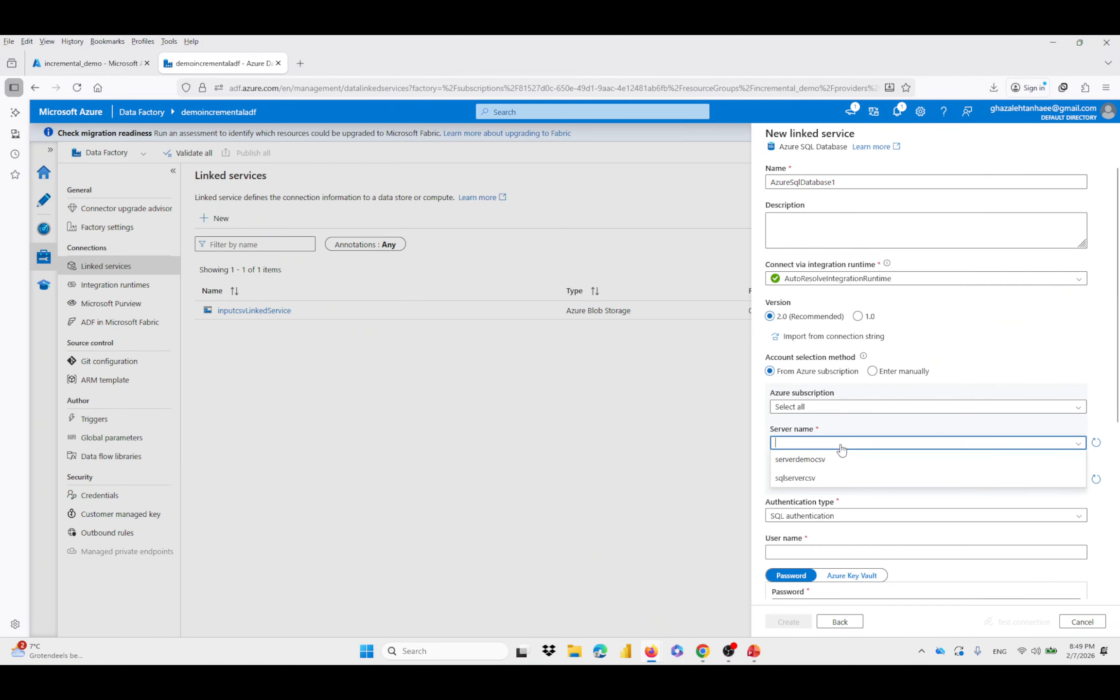
left_click(809, 461)
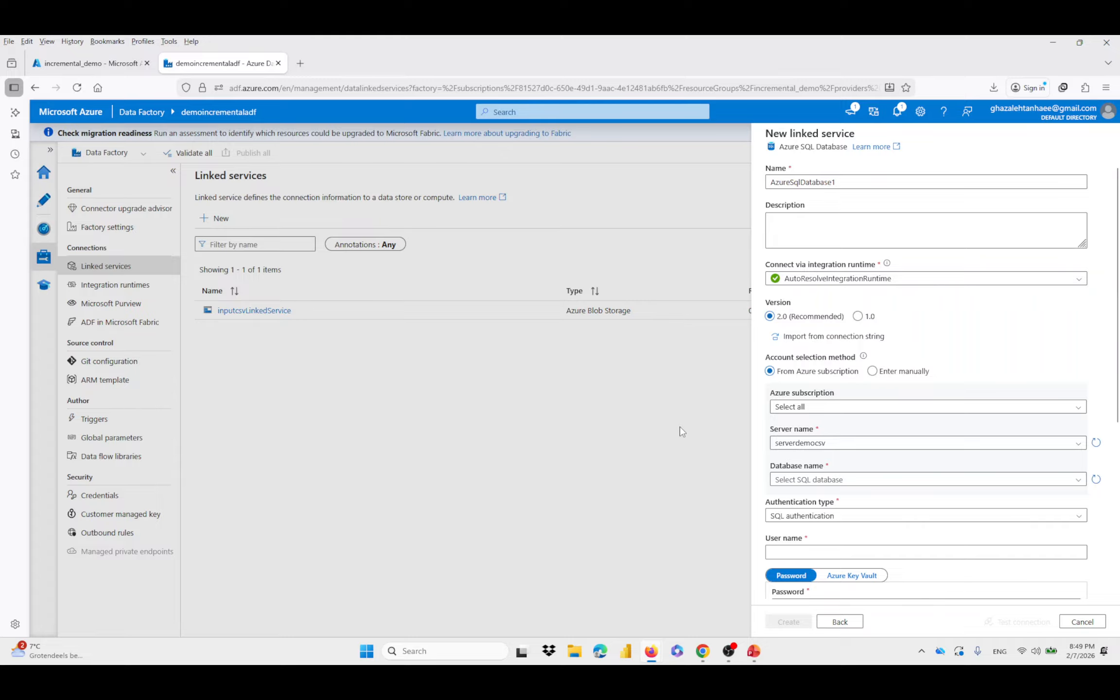
left_click(831, 483)
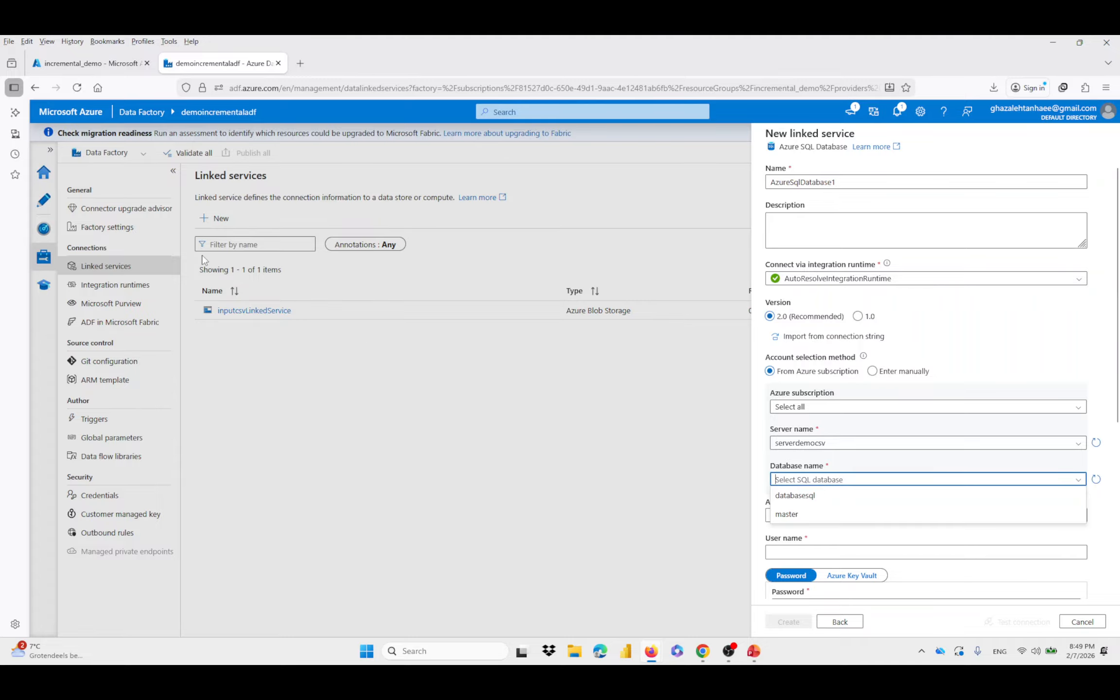
left_click(791, 496)
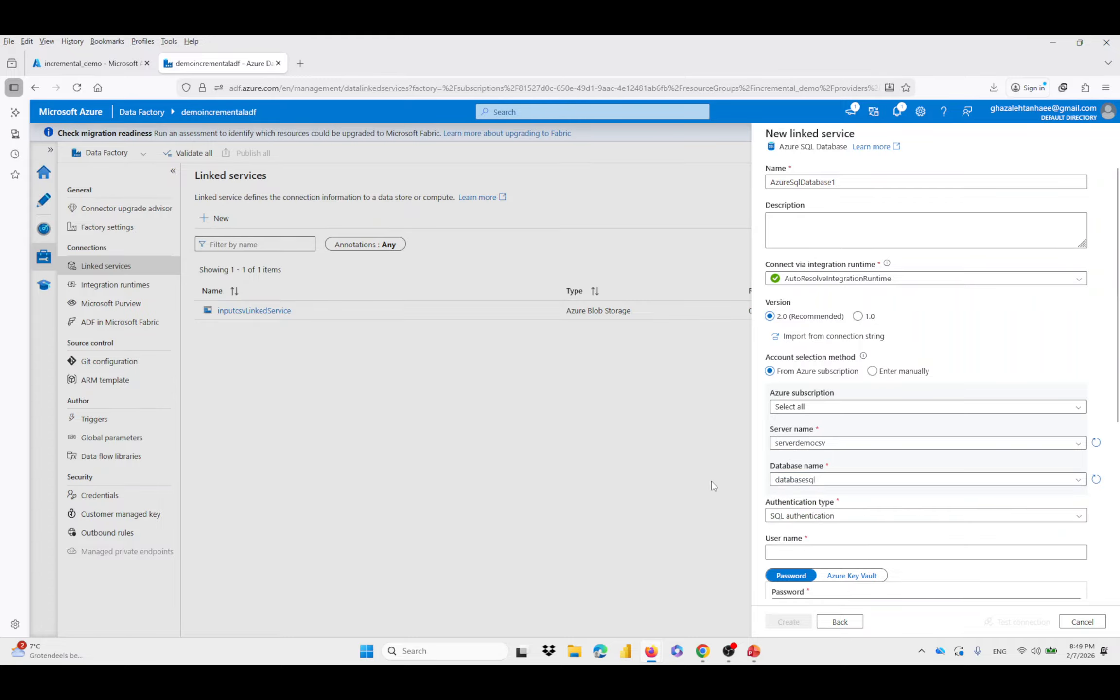
Enter serveradmin as the SQL authentication user name and fill in the account password for the linked service
left_click(828, 541)
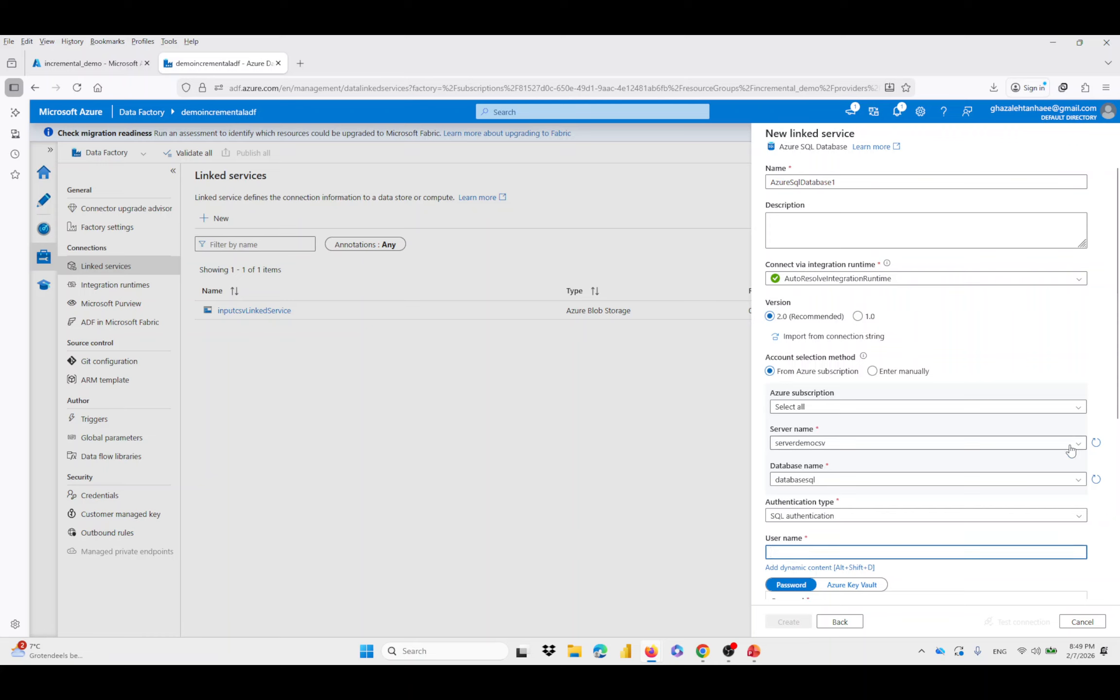
type("ser")
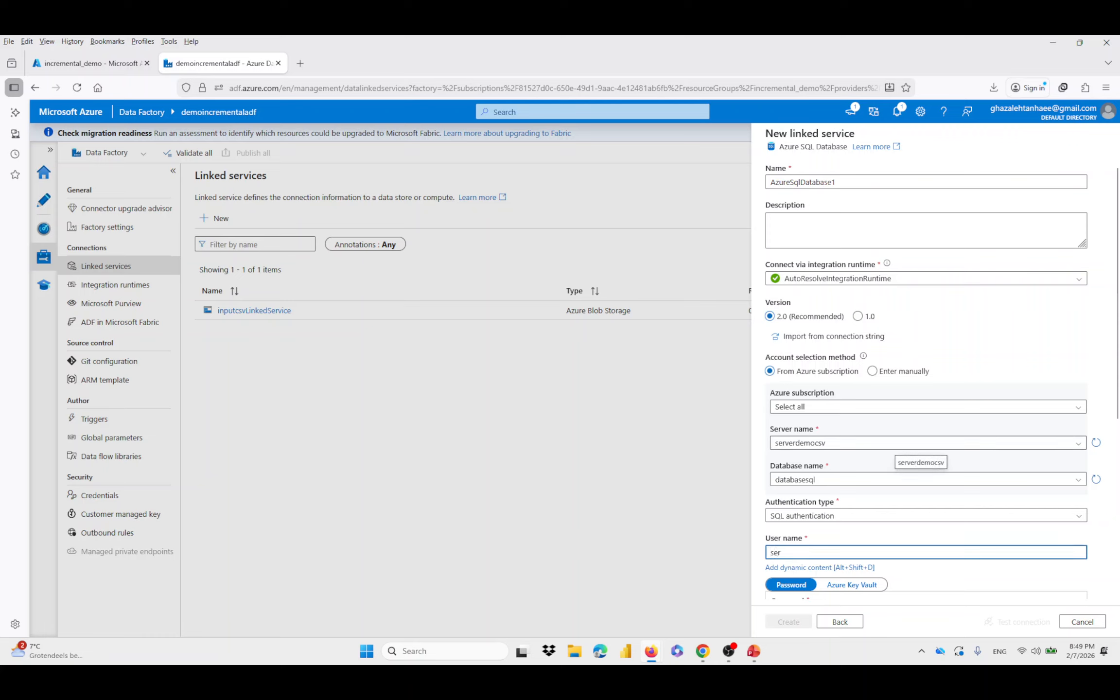
type("veradmin")
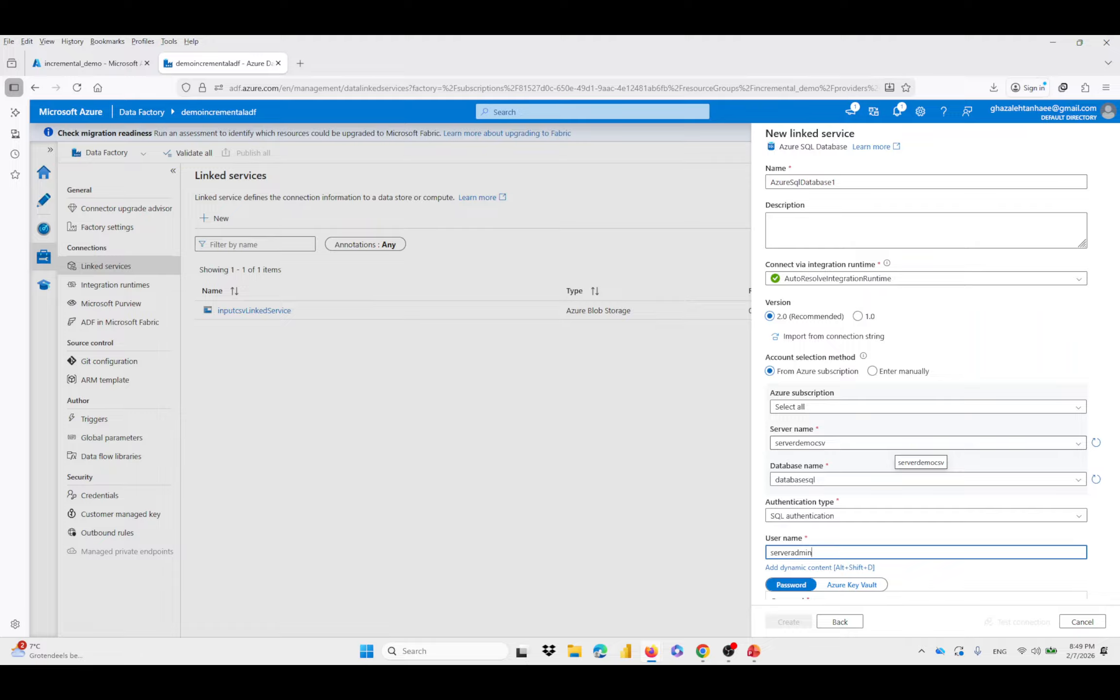
scroll(1119, 489, "down", 5)
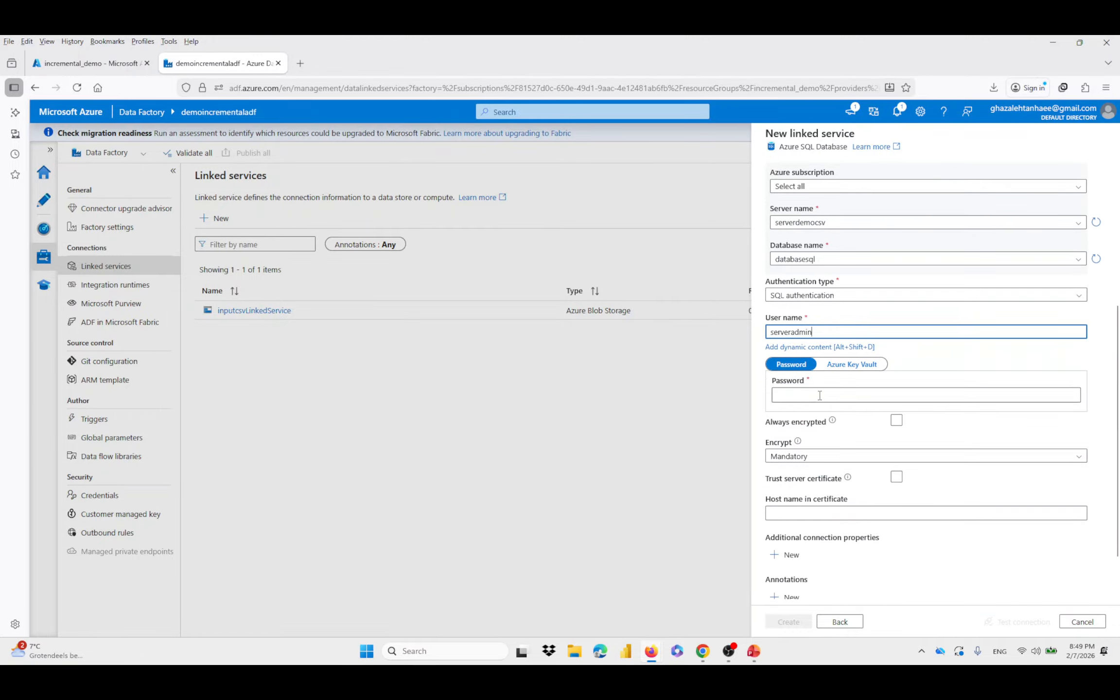
left_click(821, 389)
type("*****")
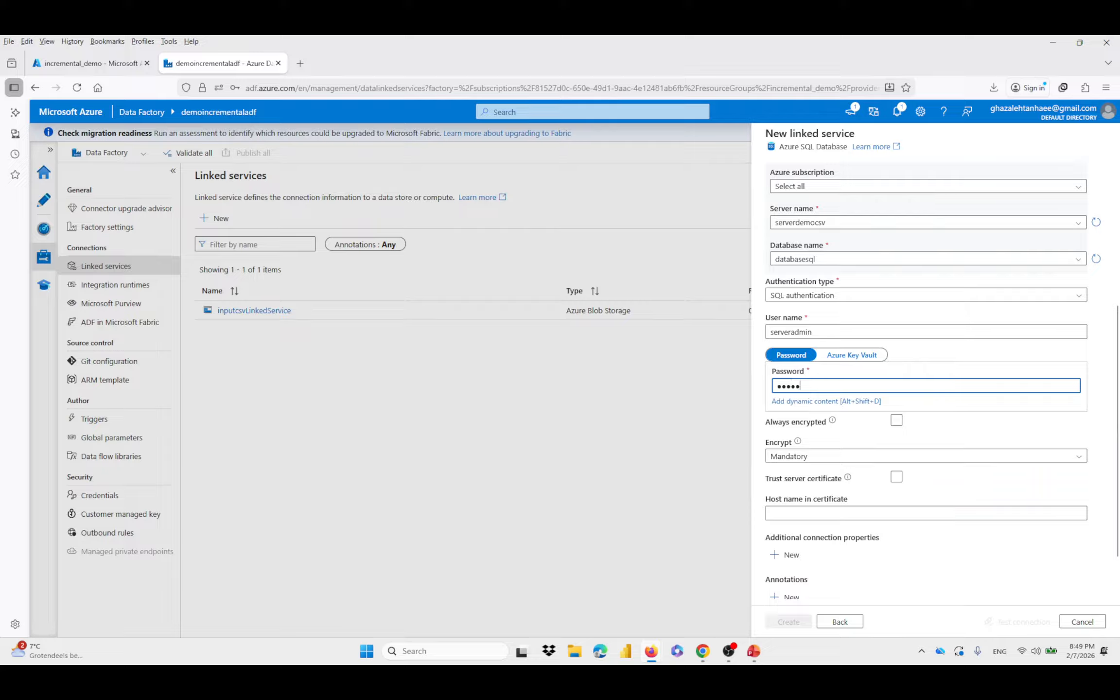
type("****")
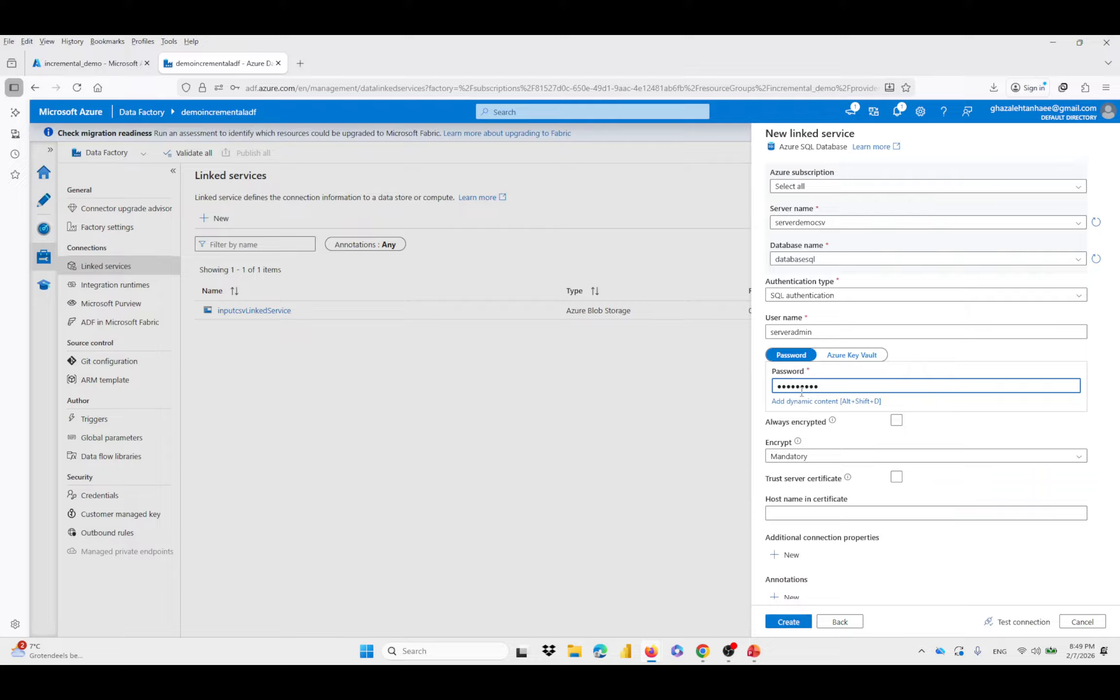
Test the Azure SQL Database connection and open the details of its result
scroll(970, 562, "down", 1)
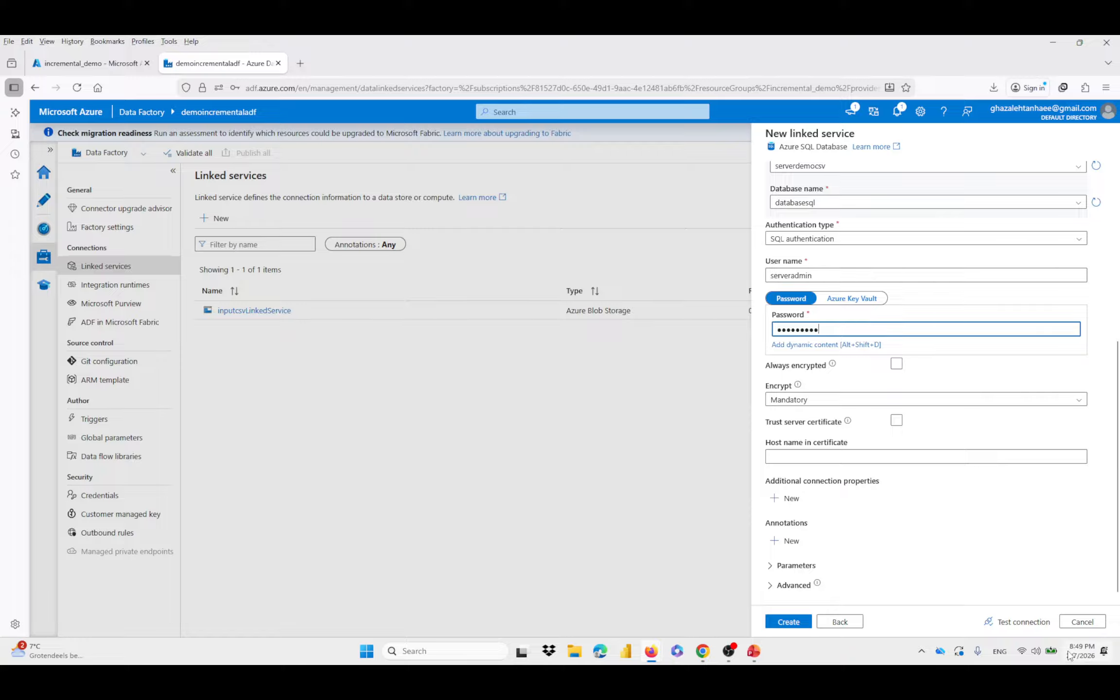
left_click(1026, 625)
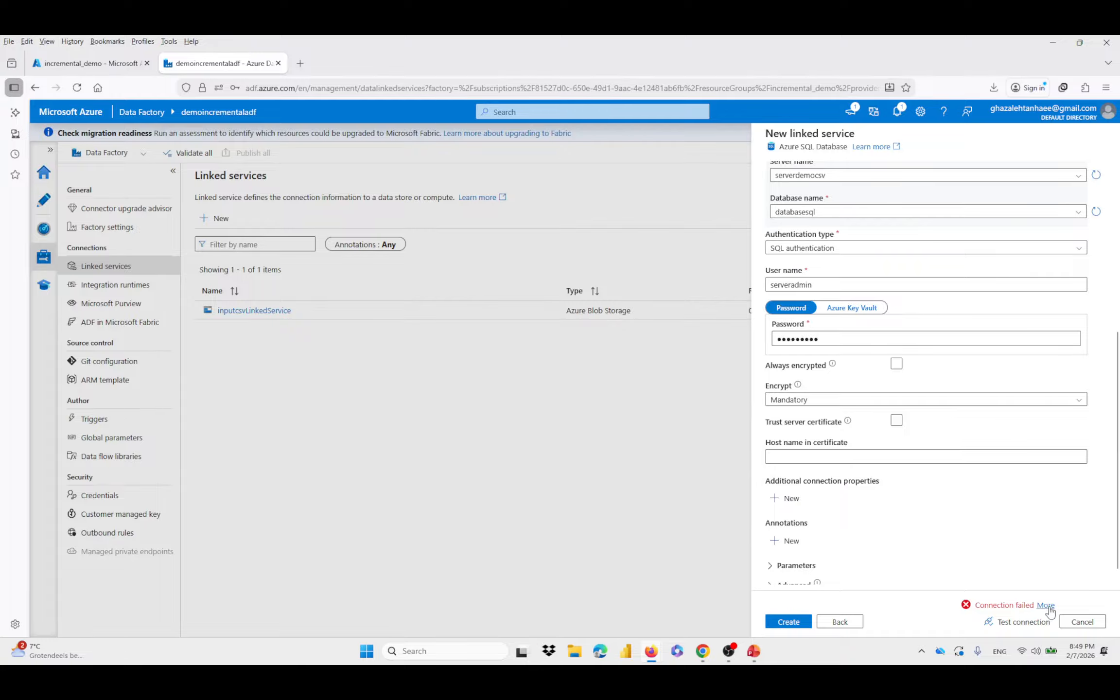
left_click(1046, 606)
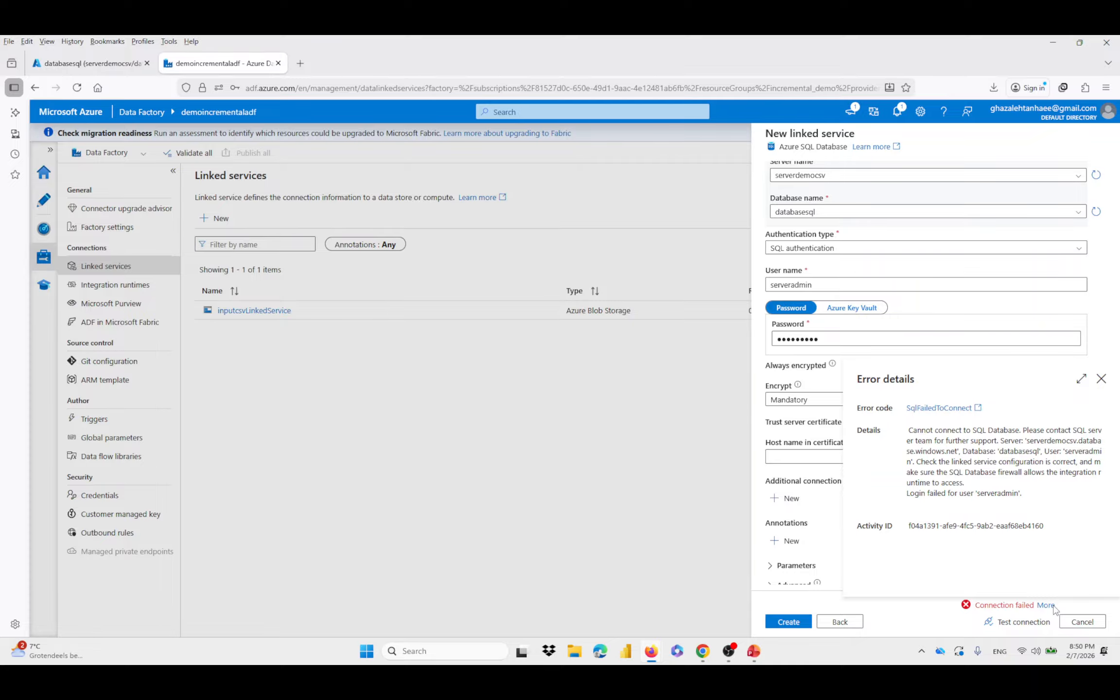
Copy the login severadmin from the databasesql query editor and replace the linked service's user name with it
left_click(57, 57)
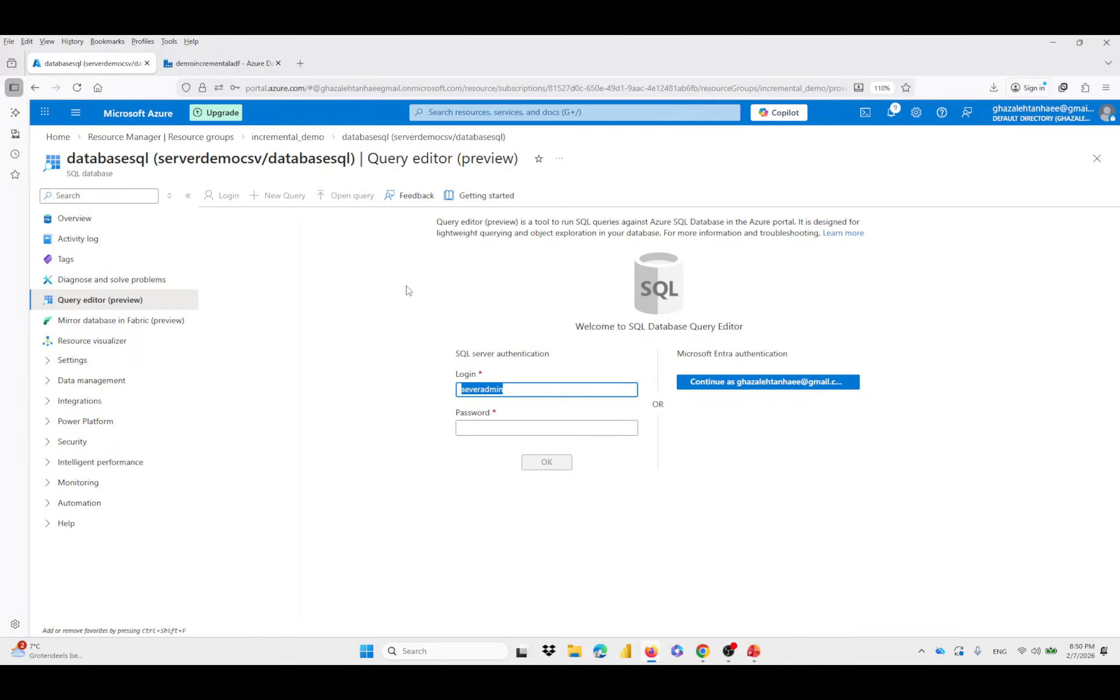
left_click(499, 389)
left_click_drag(468, 388, 505, 393)
key("ctrl+c")
left_click(219, 63)
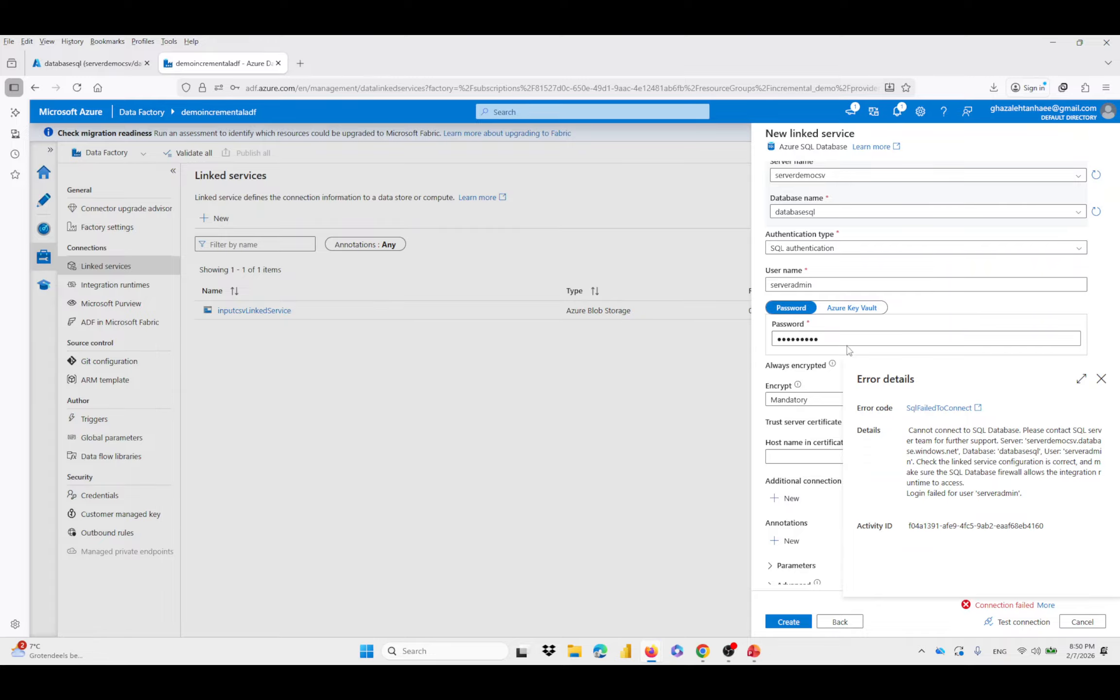
left_click(806, 284)
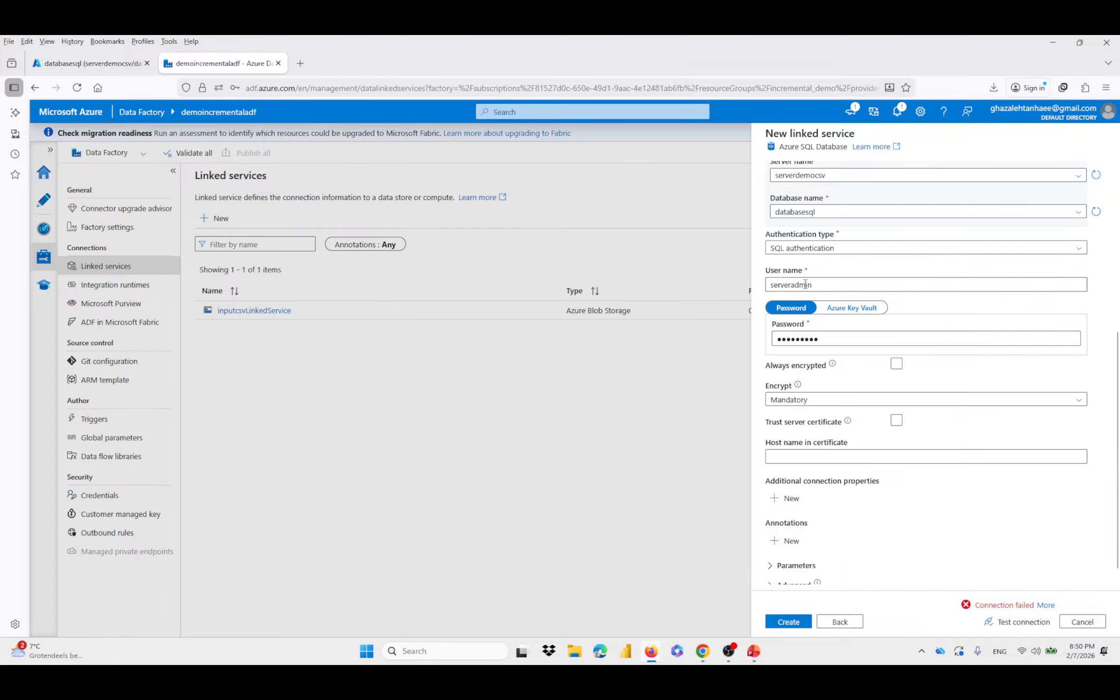
double_click(806, 284)
key("ctrl+v")
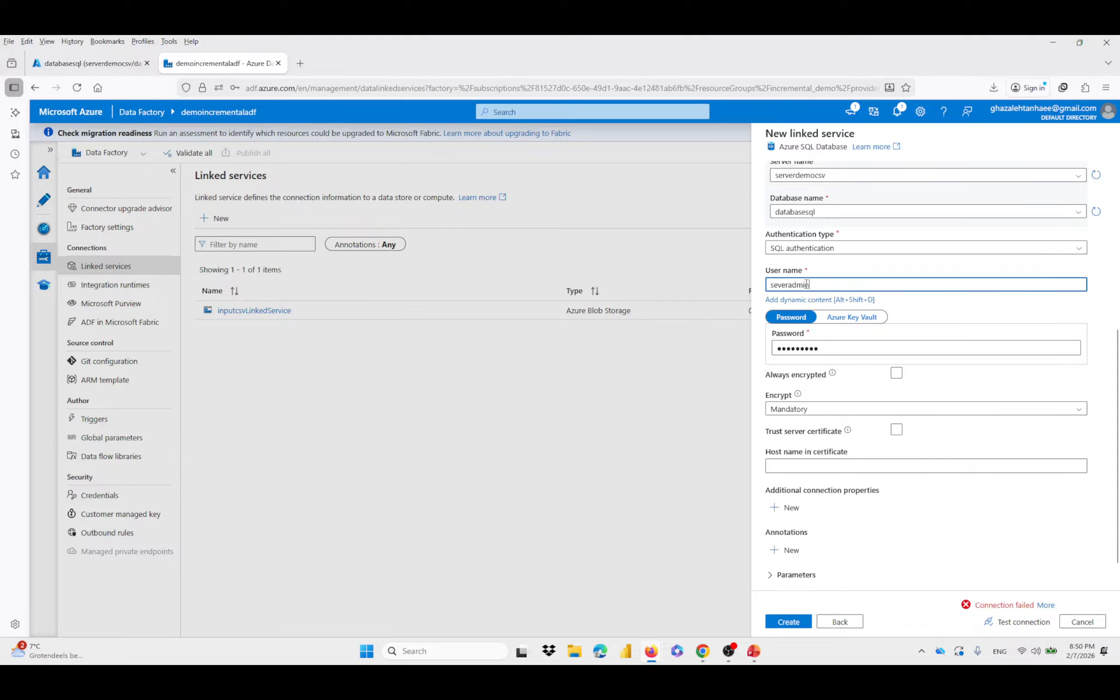
Retest the connection with the corrected user name and create the Azure SQL Database linked service
left_click(729, 333)
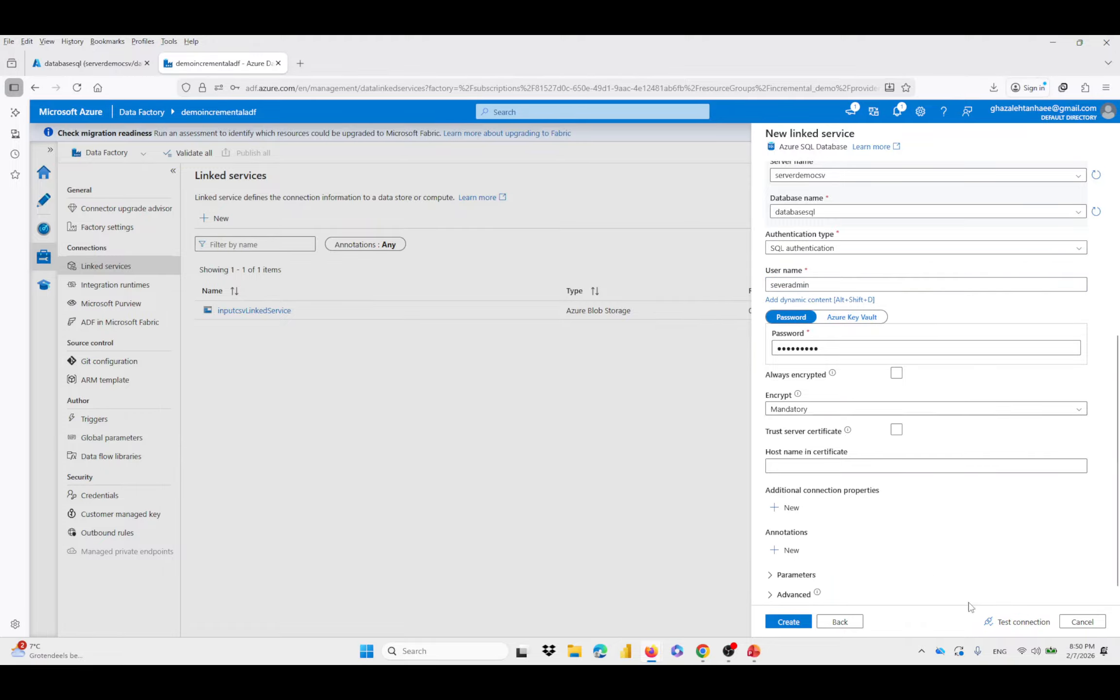
left_click(1023, 622)
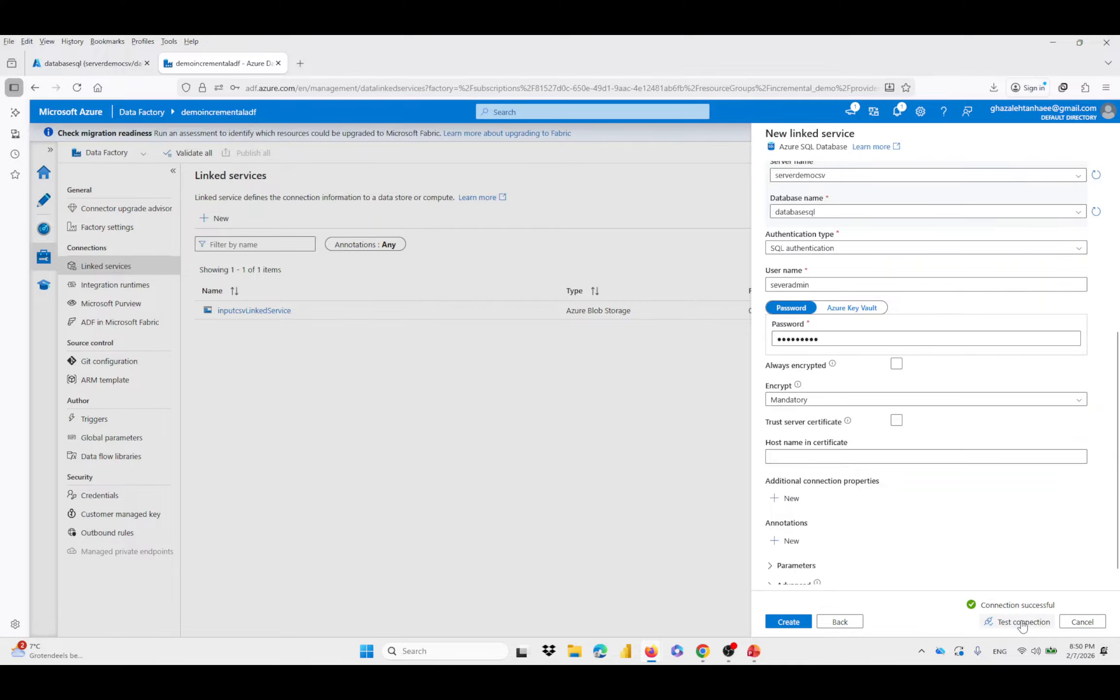
left_click(788, 622)
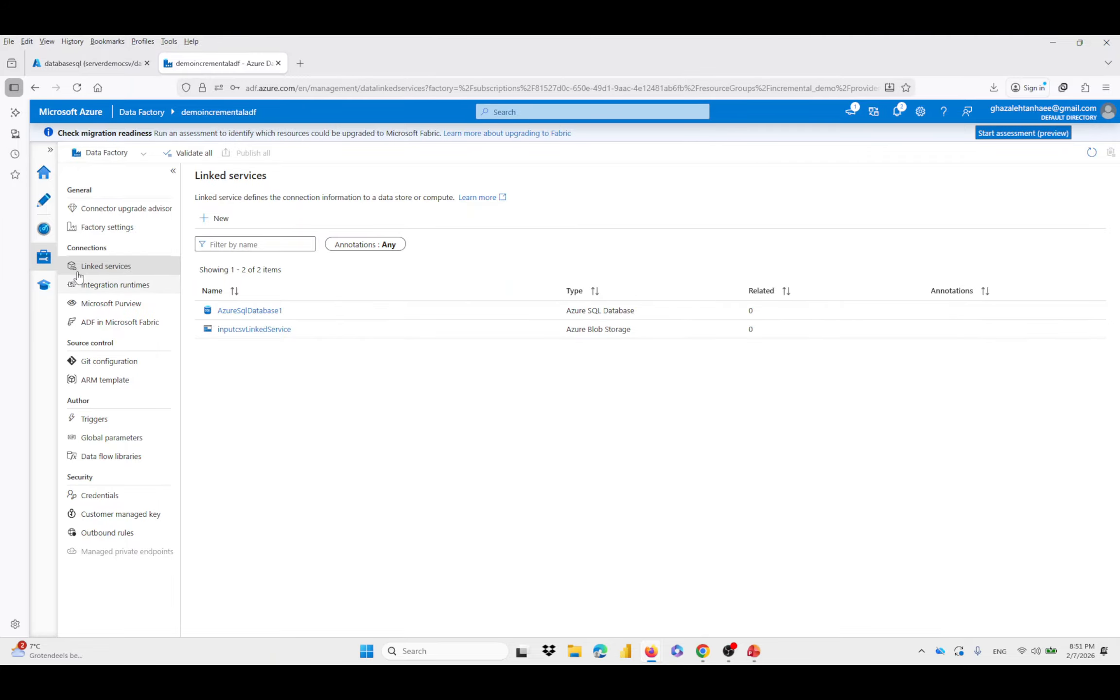
Open the data factory's authoring workspace, and switch to the PowerPoint presentation
left_click(43, 230)
left_click(44, 209)
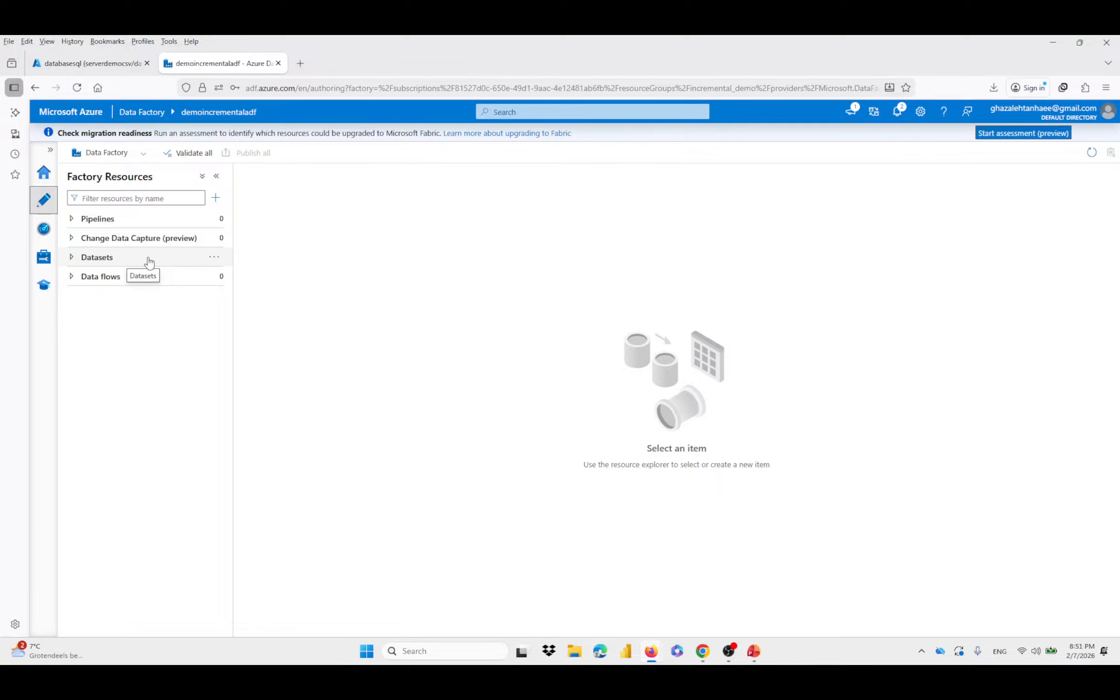
key("alt+Tab")
key("alt+Tab")
key("alt+shift+Tab")
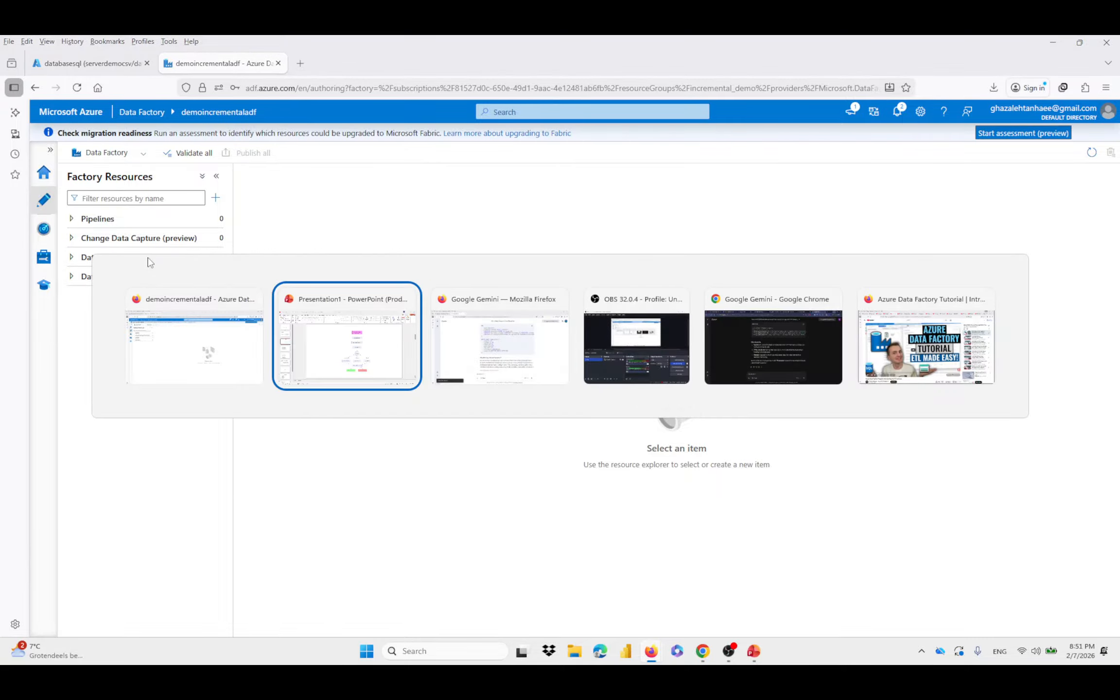
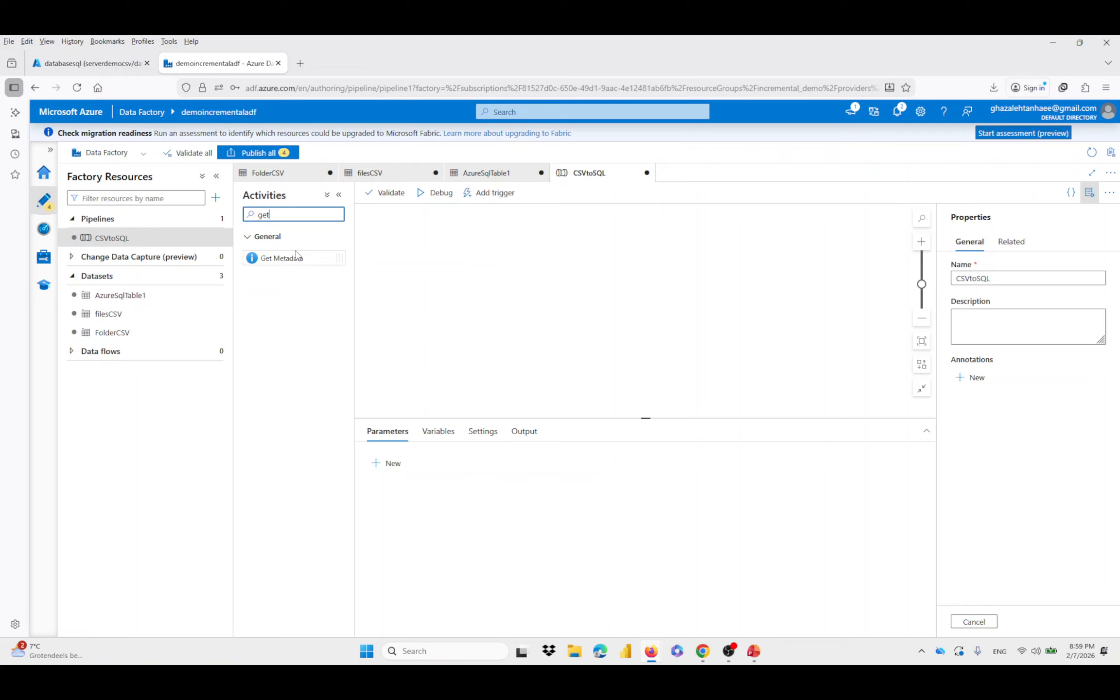
Add a Get Metadata activity to the CSVtoSQL pipeline and name it Get Metadata
left_click_drag(294, 258, 567, 304)
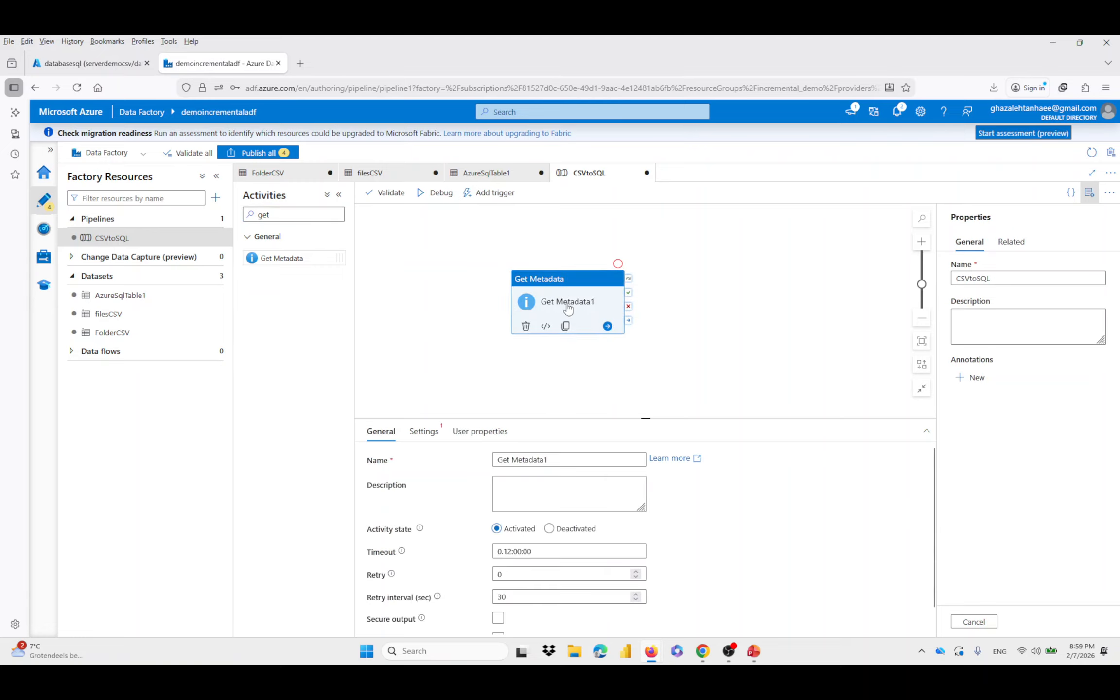
left_click(561, 458)
key("BackSpace")
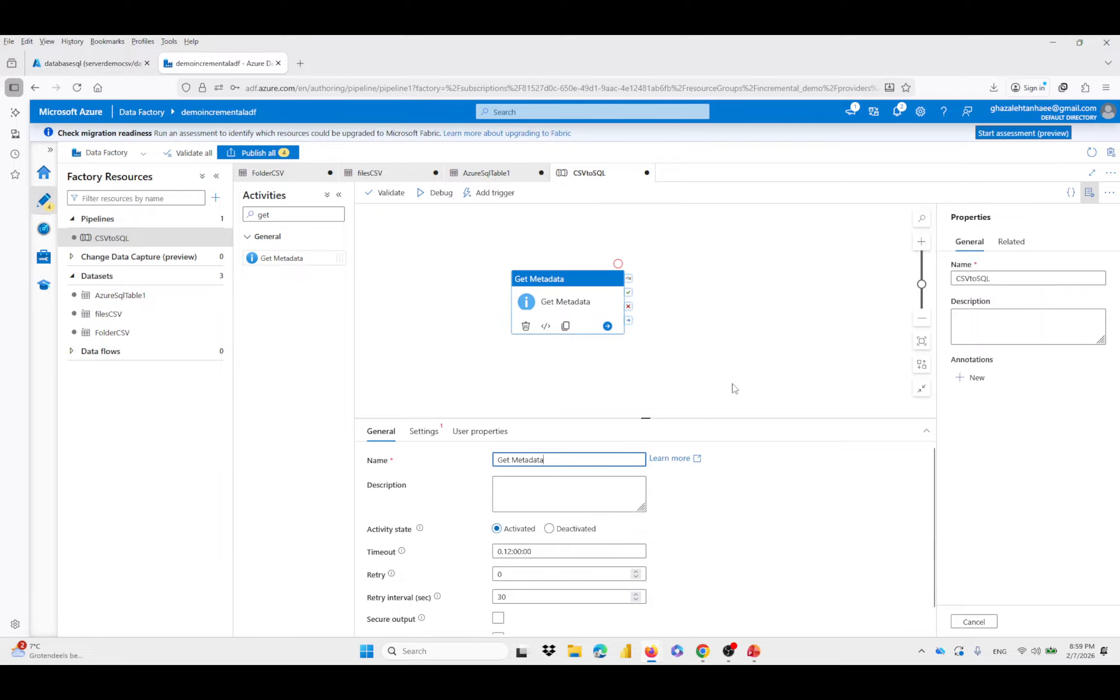
left_click(735, 388)
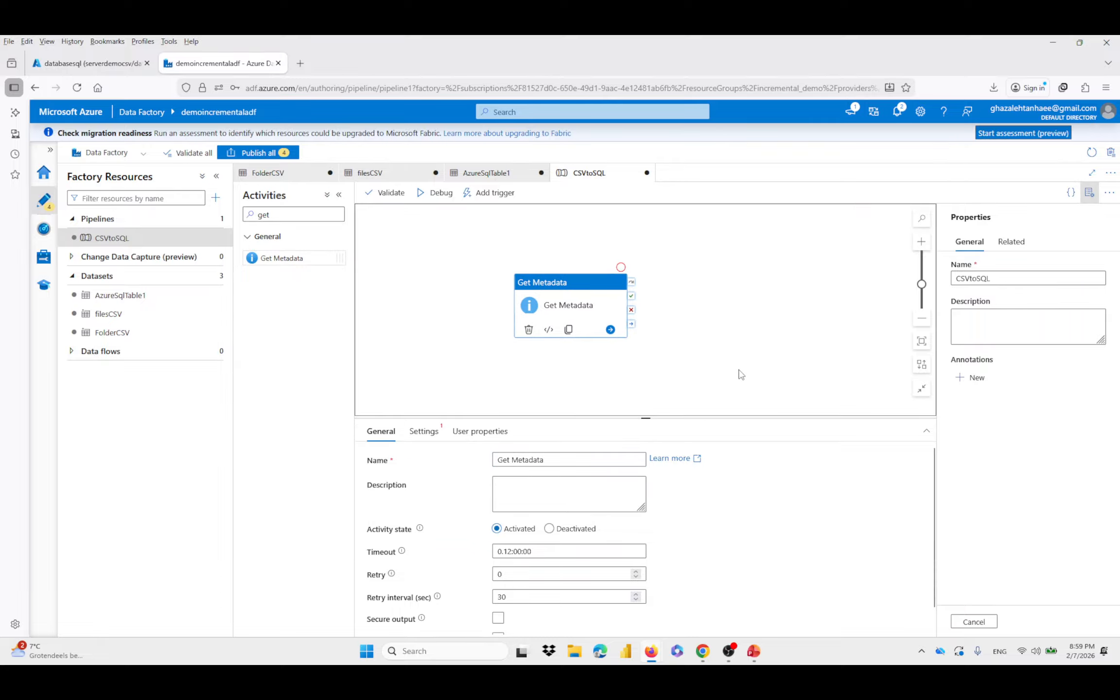
Set the Get Metadata activity's dataset to FolderCSV
left_click(424, 435)
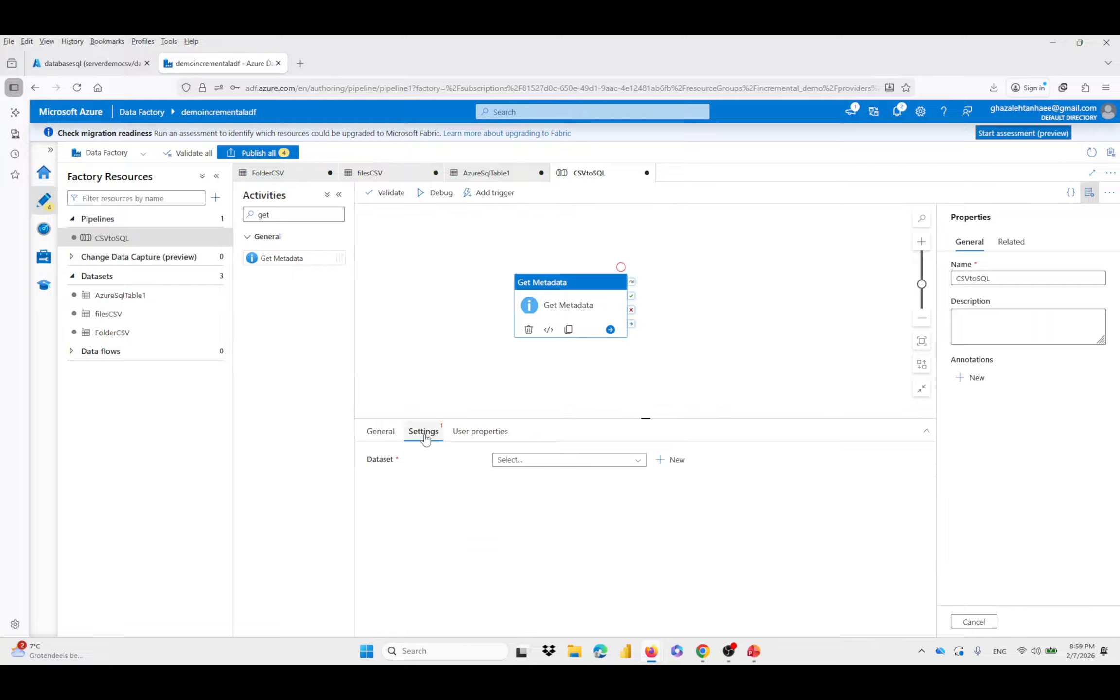
left_click(533, 461)
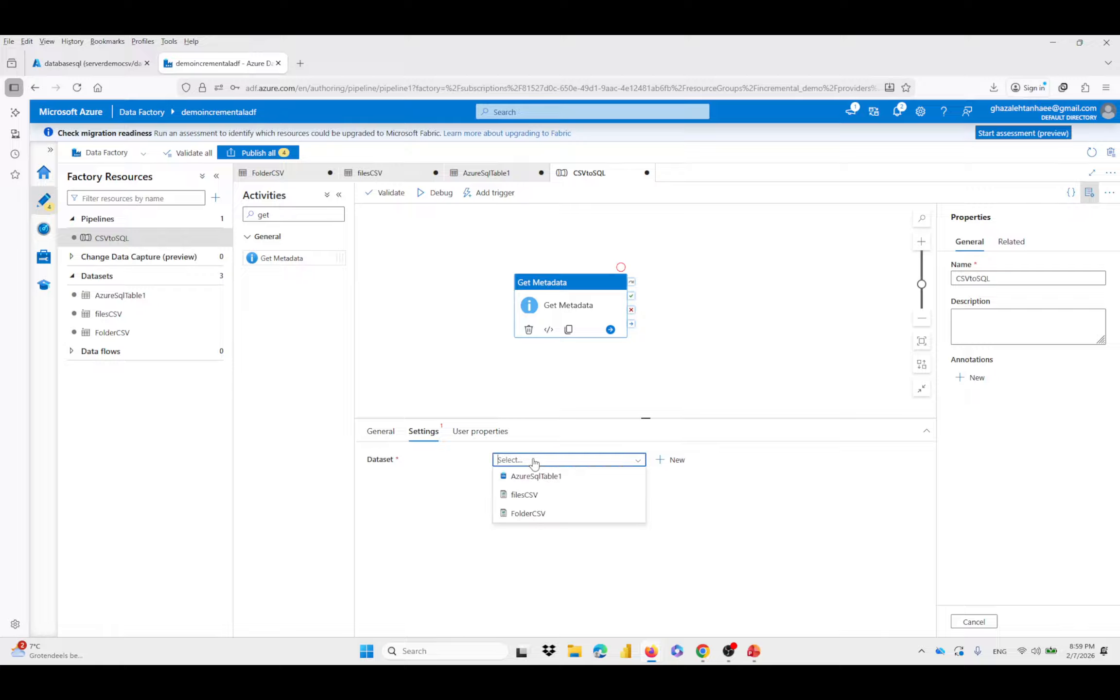
left_click(533, 515)
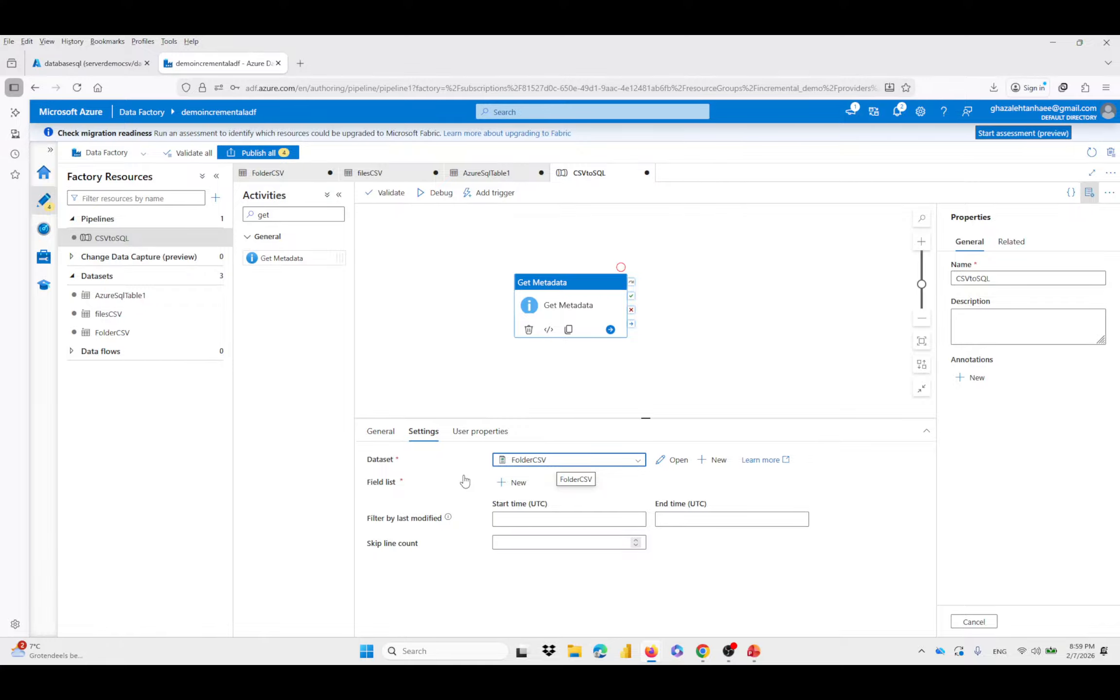
Switch to the PowerPoint presentation and examine the childItems structure and file names on the Output Get Metadata slide
key("alt+Tab")
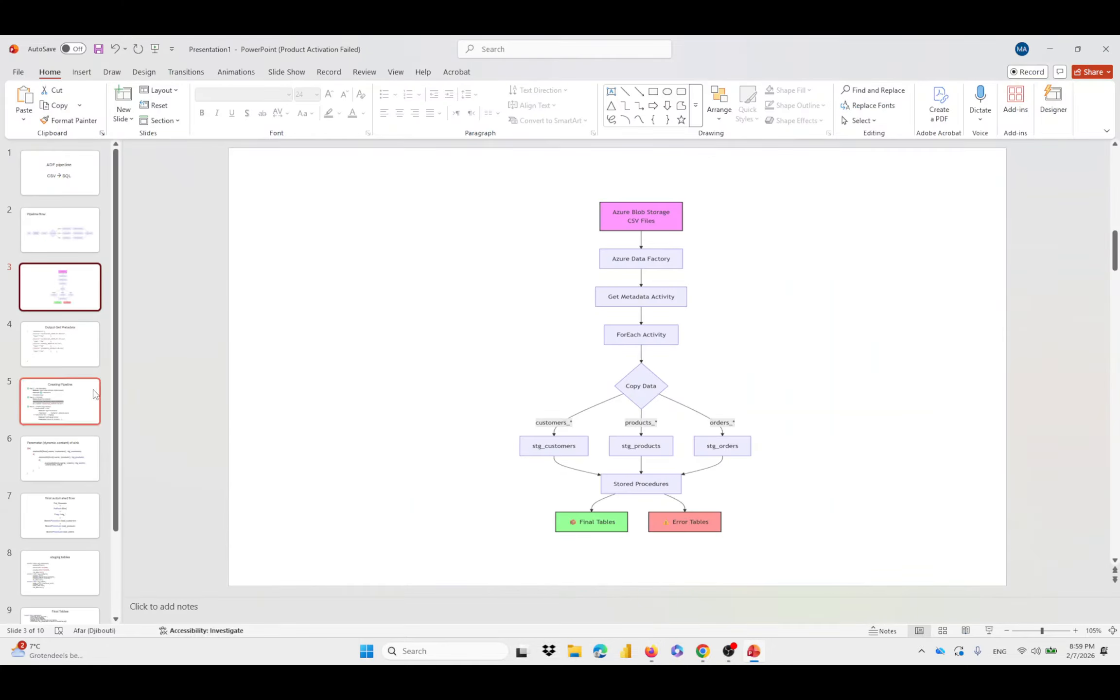
left_click(83, 360)
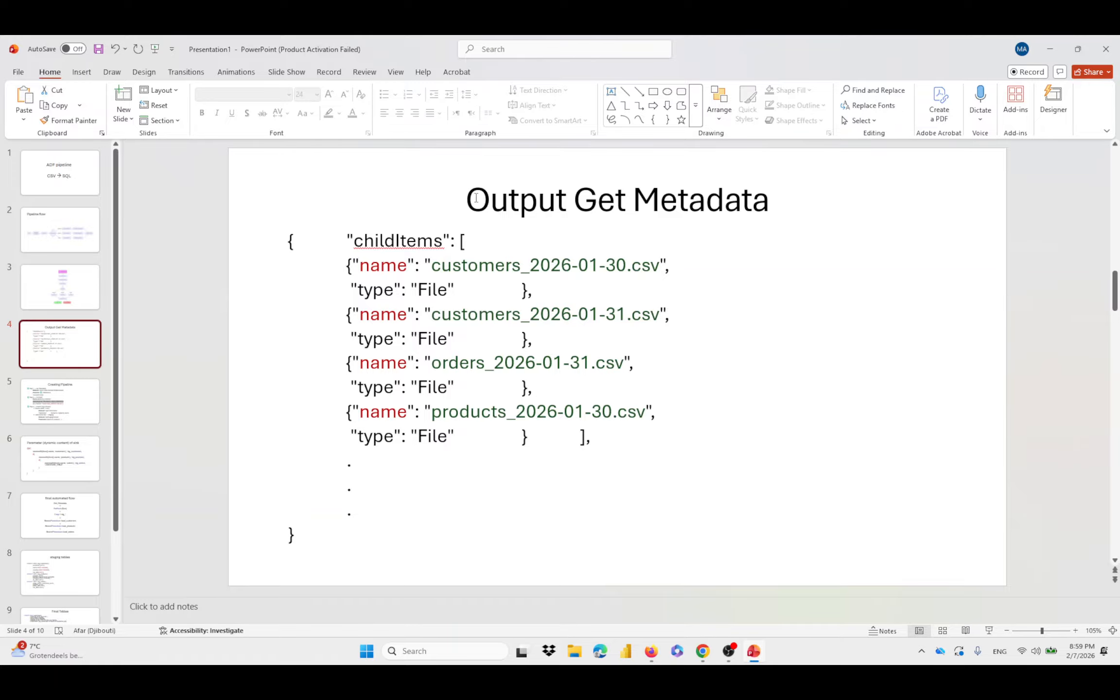
left_click_drag(467, 200, 567, 207)
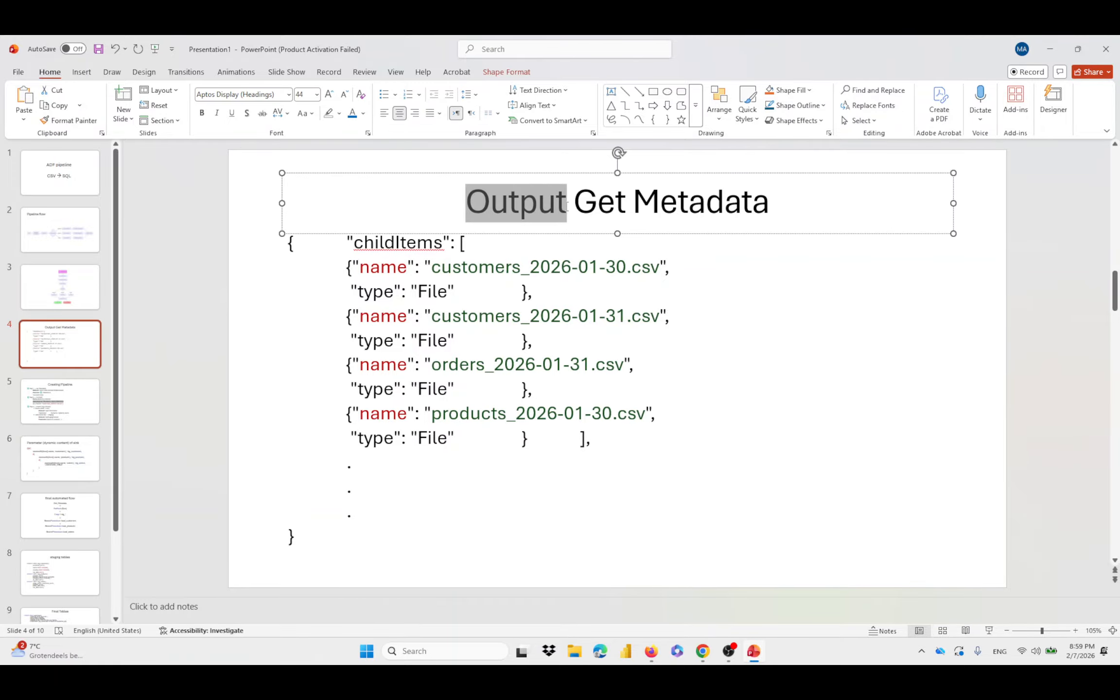
left_click(639, 290)
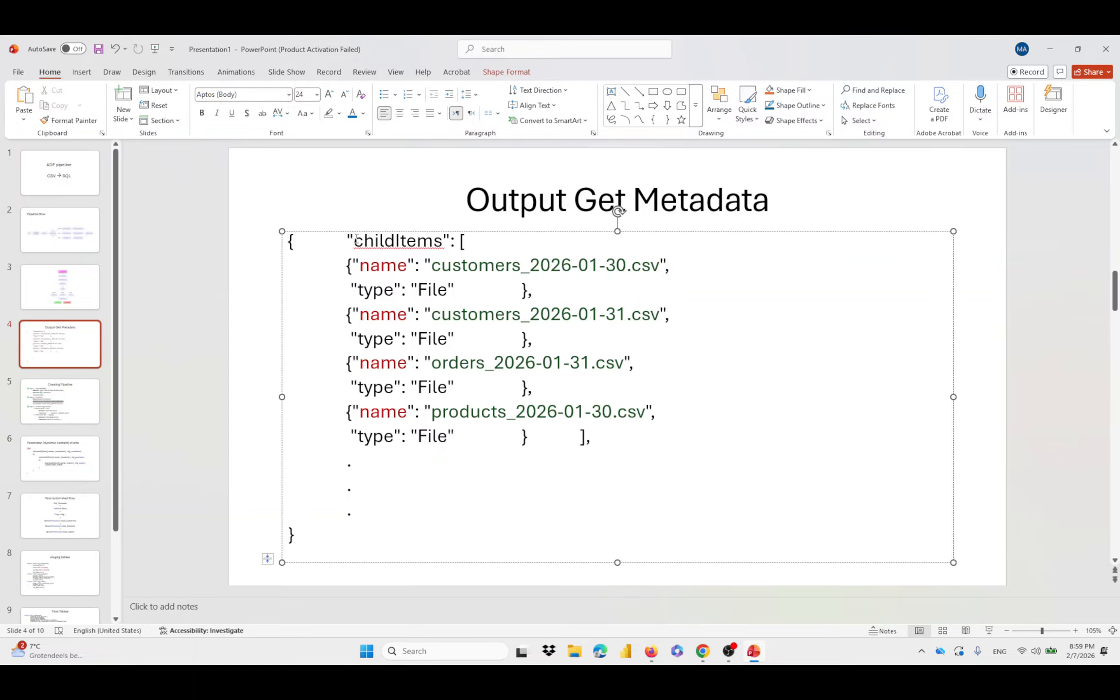
left_click_drag(347, 240, 446, 241)
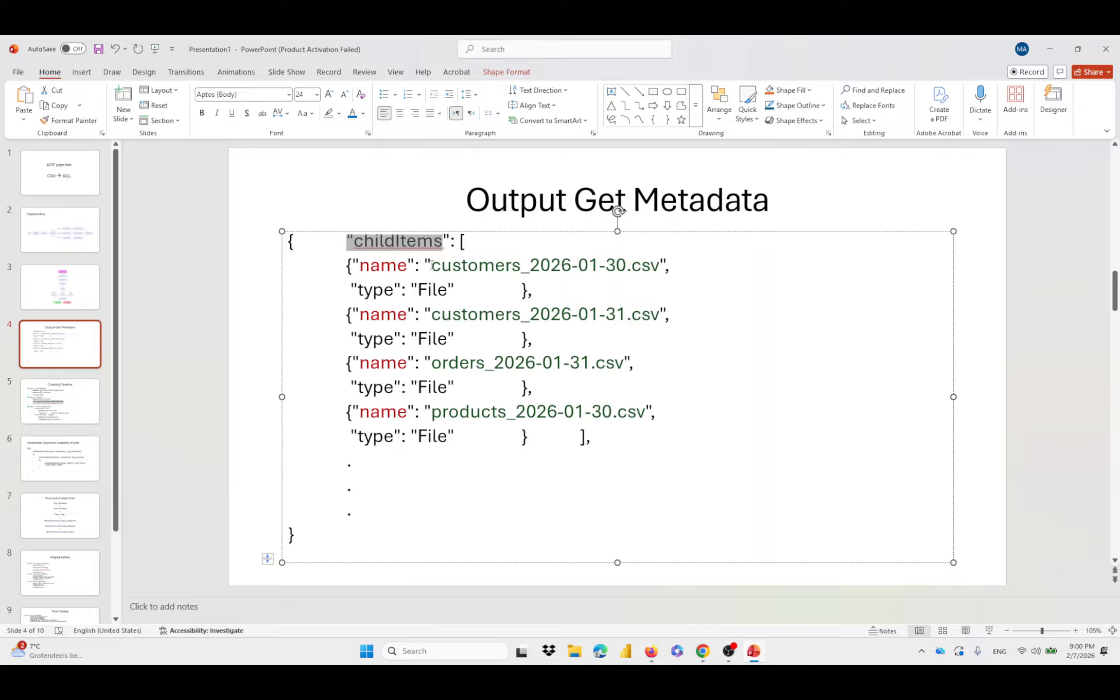
left_click_drag(432, 265, 660, 266)
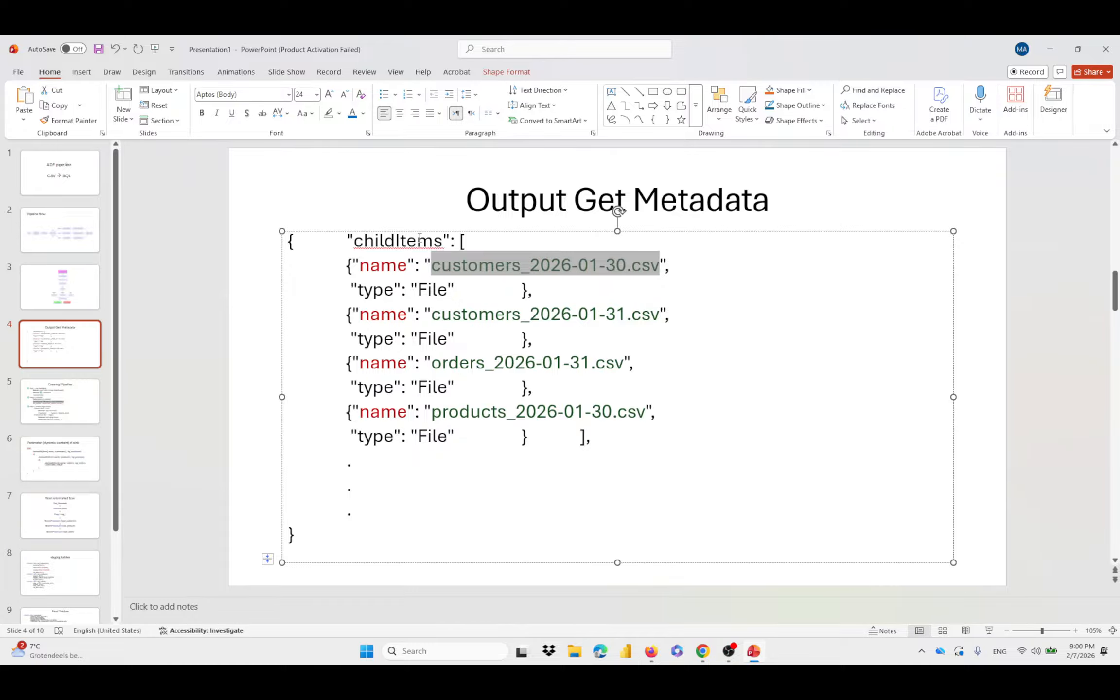
left_click(400, 239)
Return to Data Factory and add a Child items argument to the Get Metadata activity's field list
key("alt+Tab")
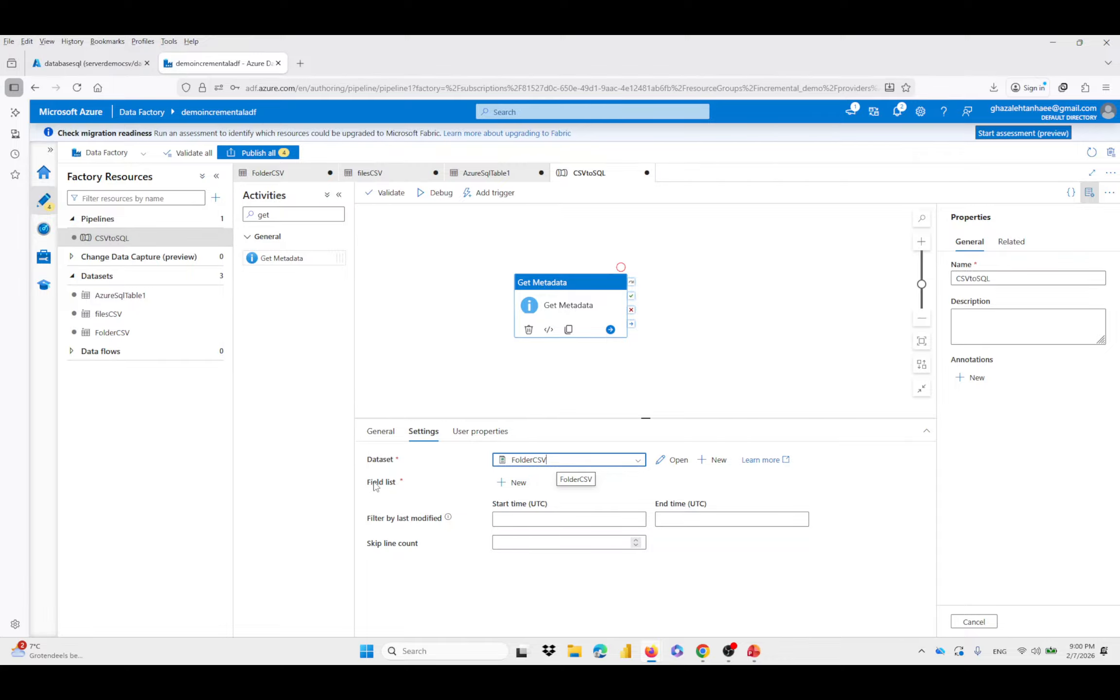
left_click(510, 482)
left_click(537, 521)
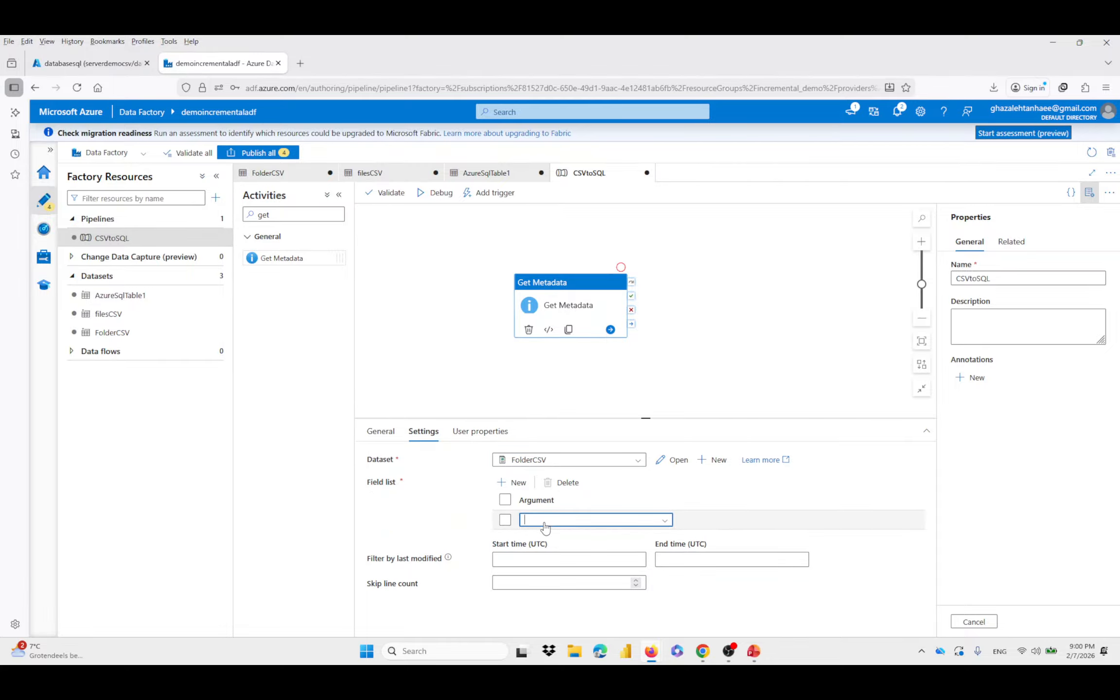
left_click(550, 536)
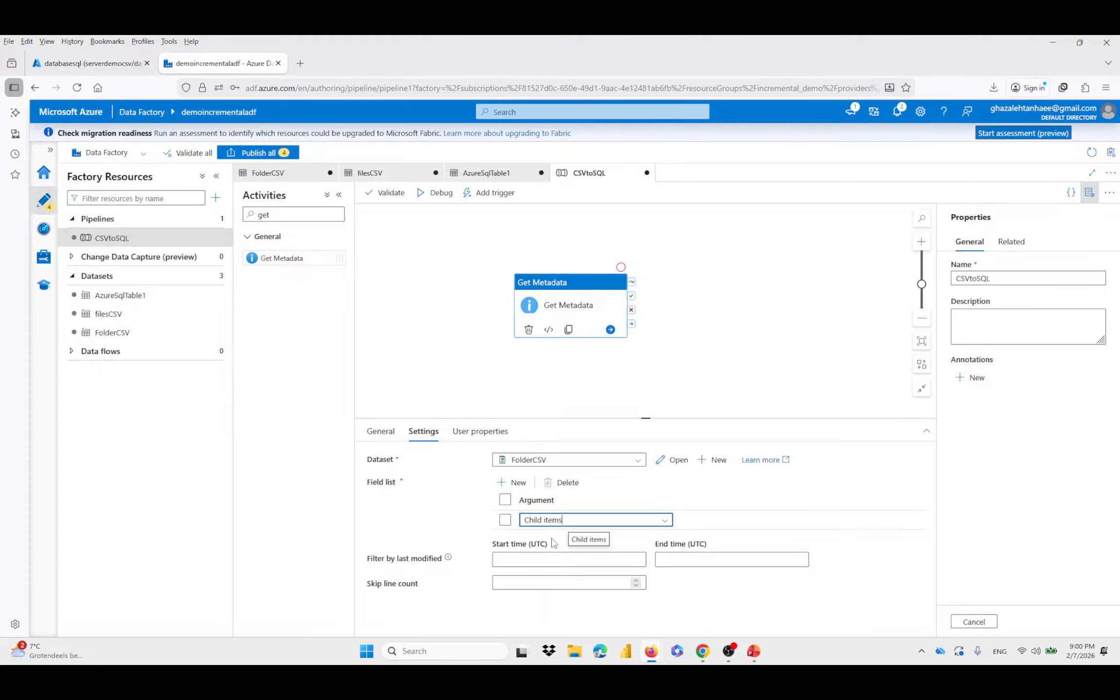
Switch to PowerPoint and compare the chosen Child items argument with the first name entry on the sample output slide
key("alt+Tab")
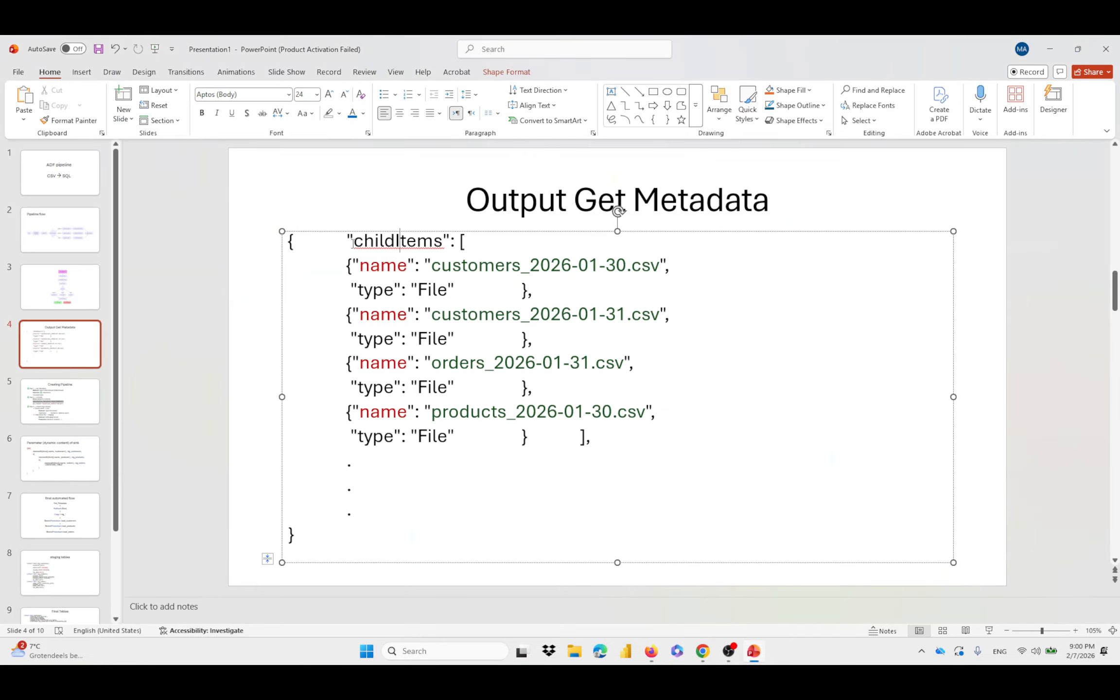
left_click_drag(353, 243, 442, 242)
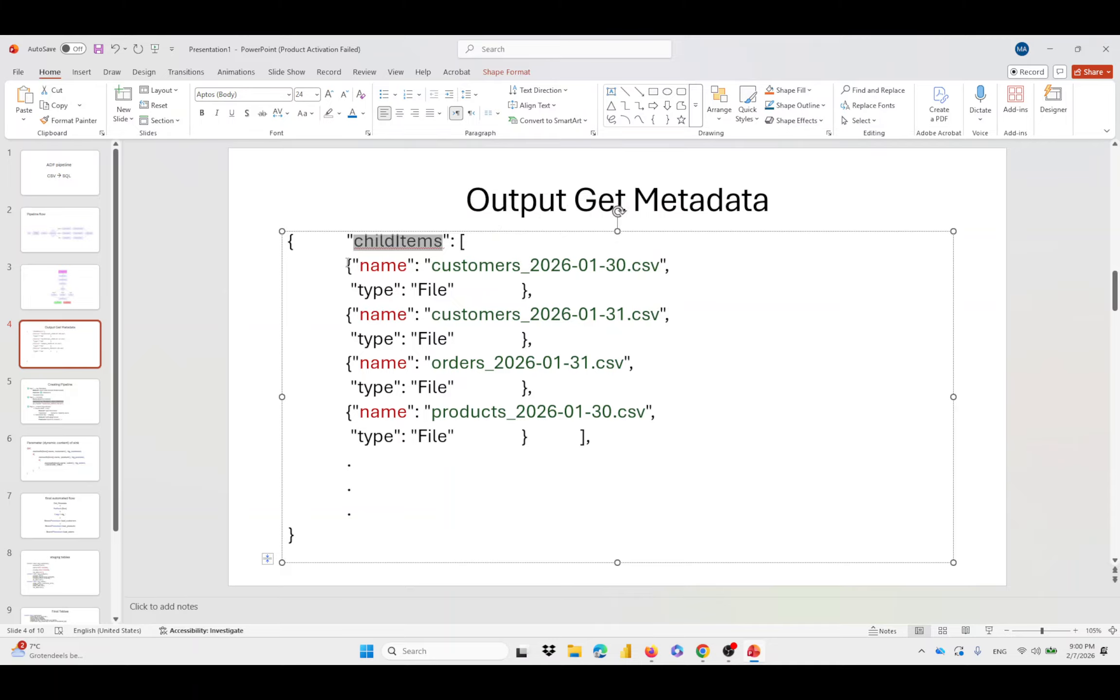
left_click_drag(347, 263, 464, 265)
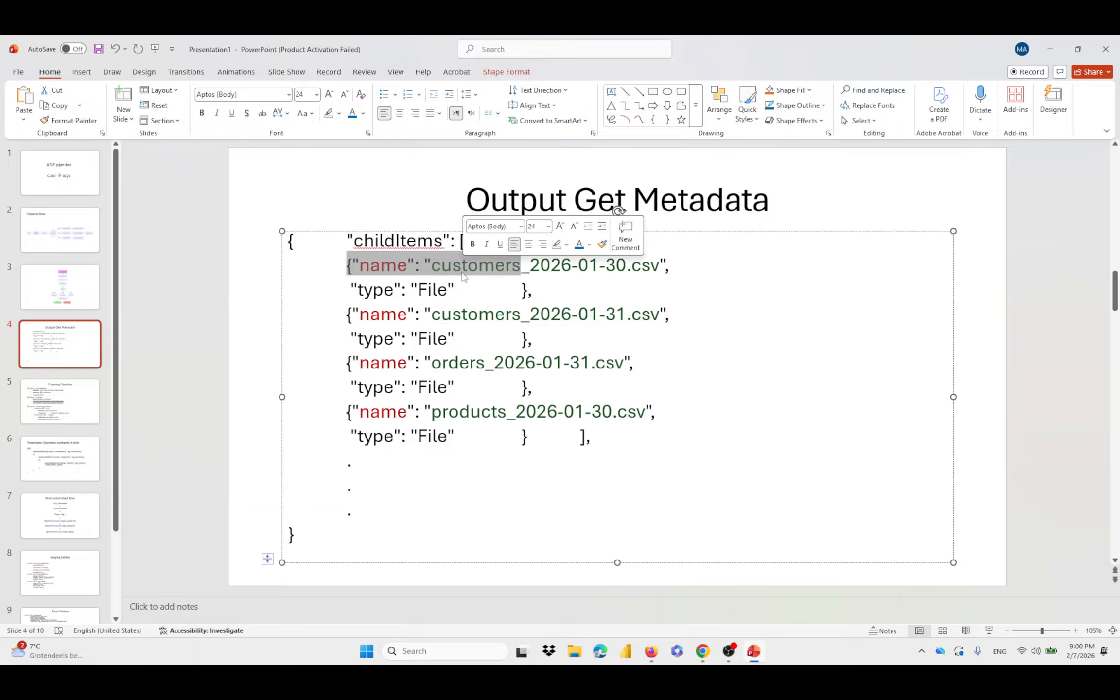
left_click(461, 265)
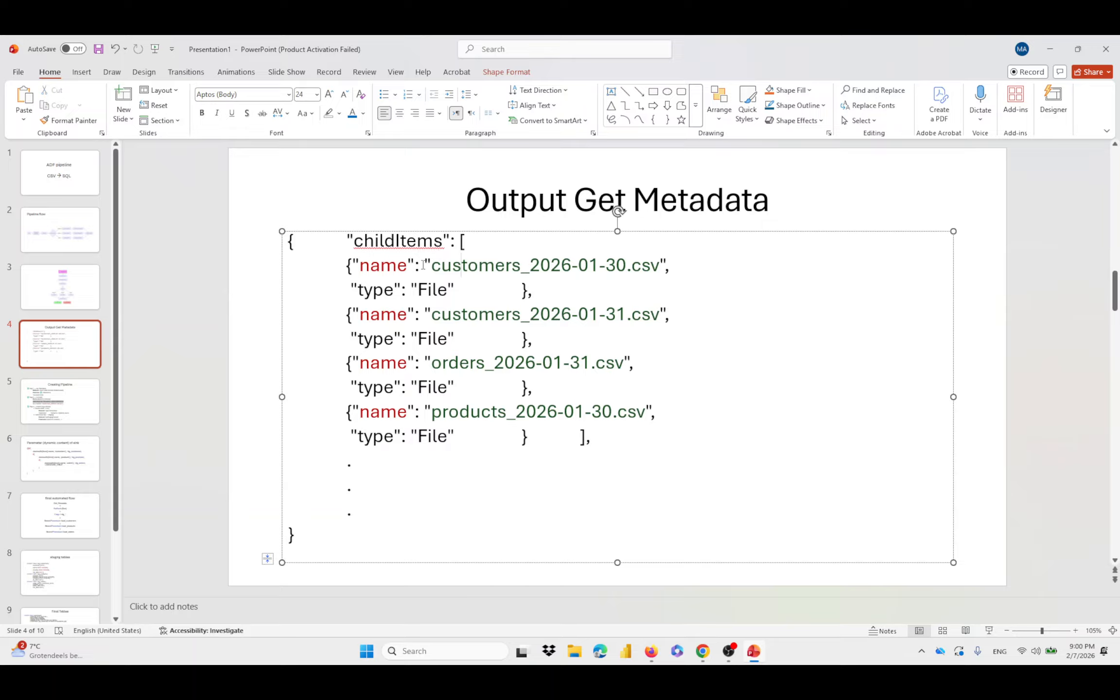
left_click_drag(431, 265, 659, 269)
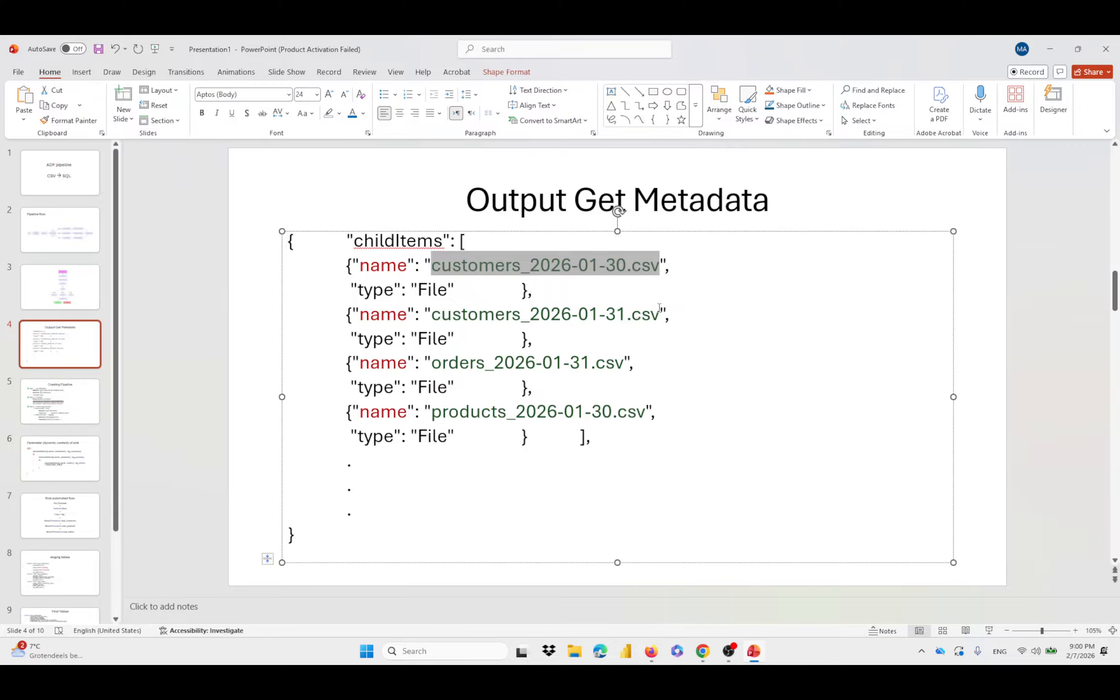
Return to Data Factory and add a ForEach activity from the Iteration & conditionals group beside Get Metadata in the pipeline
key("alt+Tab")
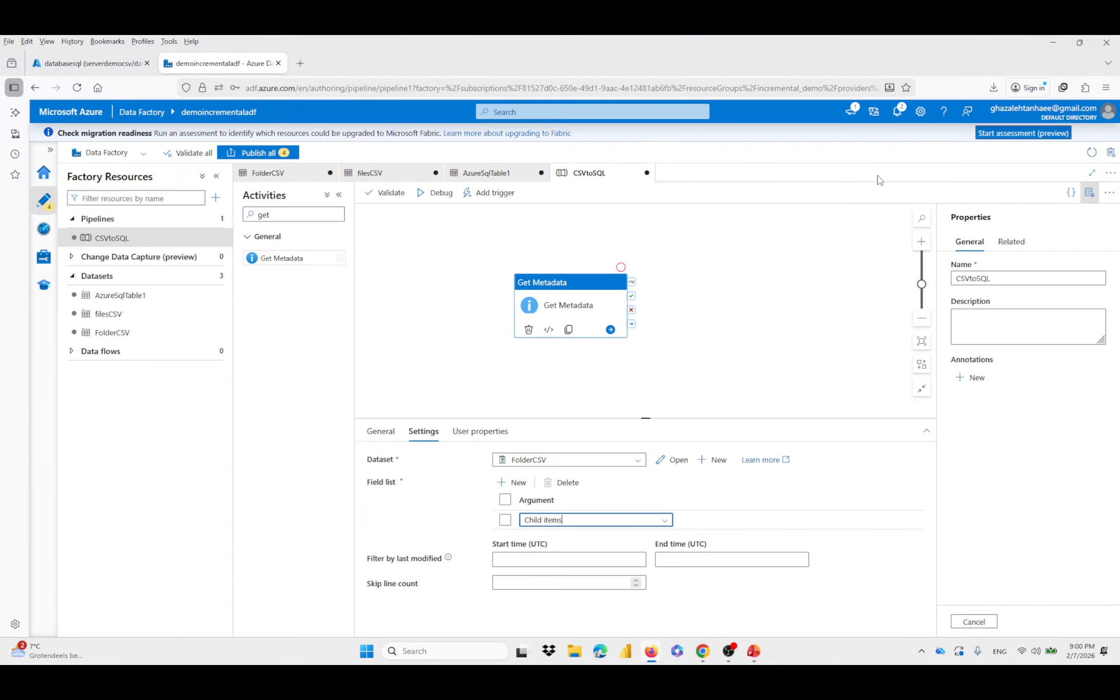
left_click(464, 433)
left_click(384, 431)
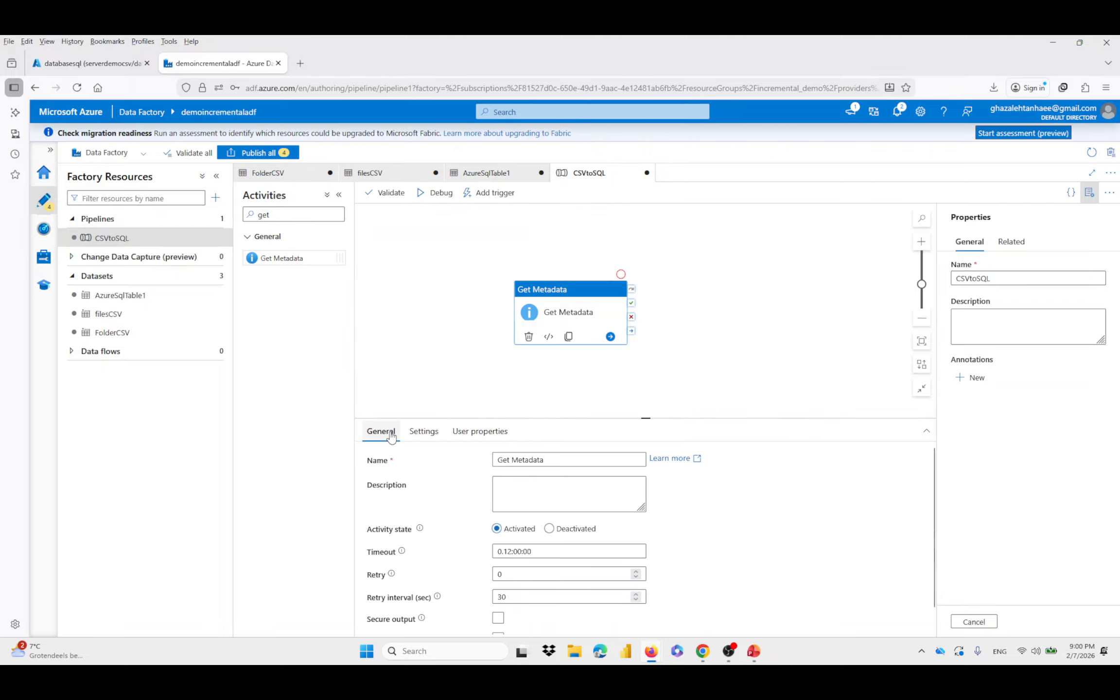
left_click(717, 352)
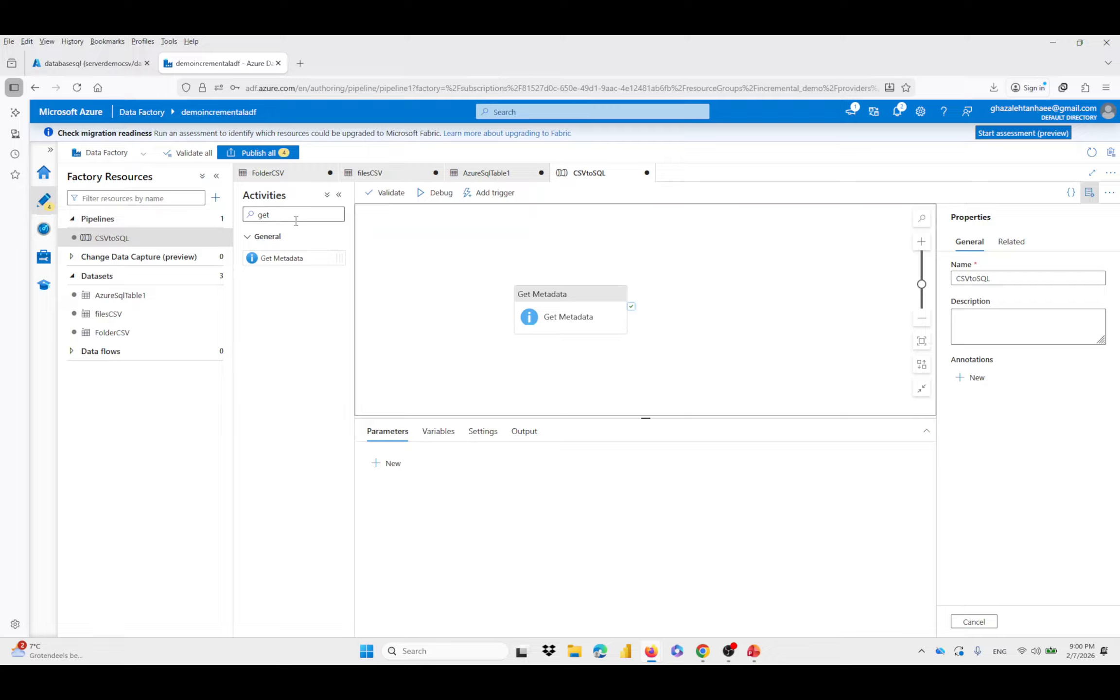
left_click_drag(298, 216, 253, 217)
key("BackSpace")
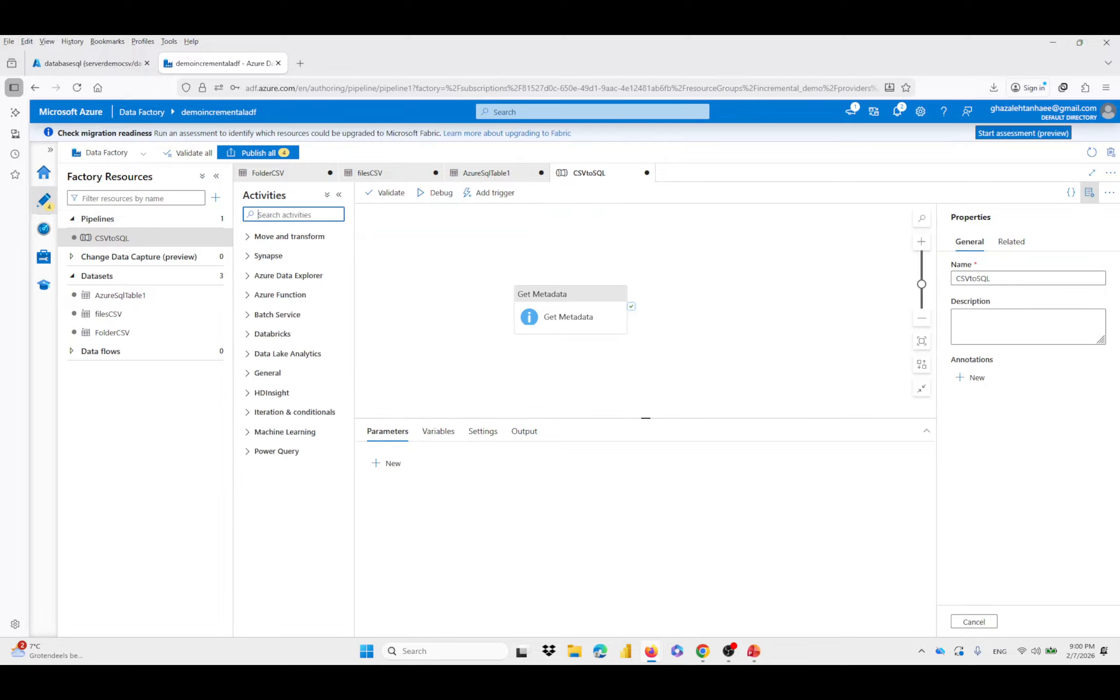
type("f")
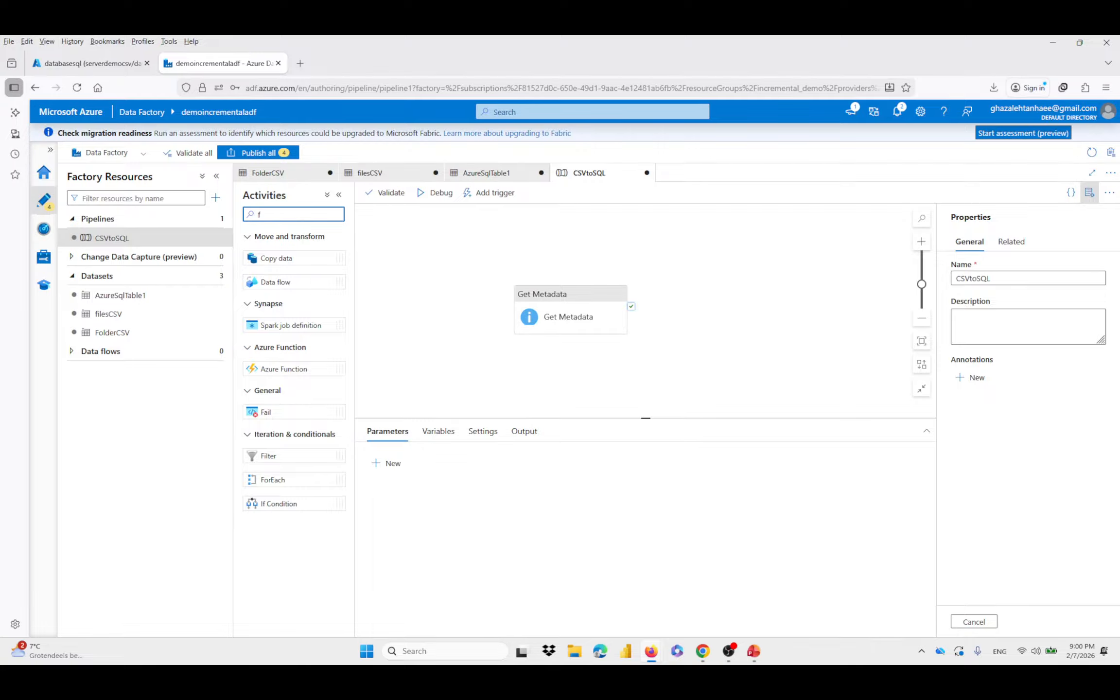
key("BackSpace")
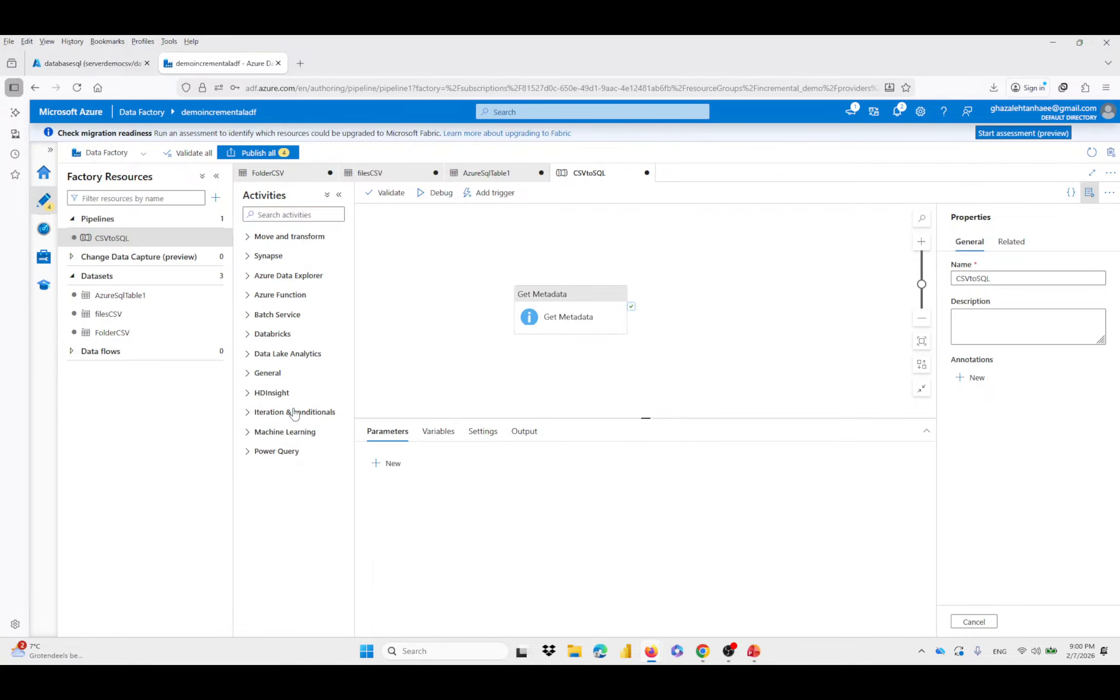
left_click(294, 412)
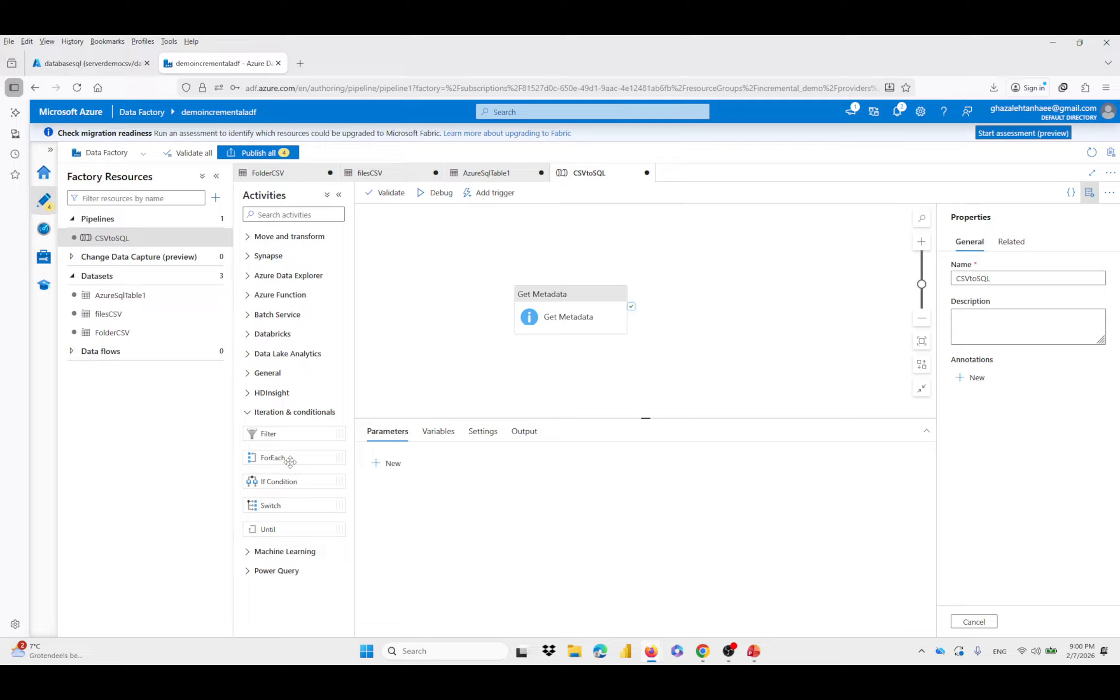
left_click_drag(290, 462, 746, 321)
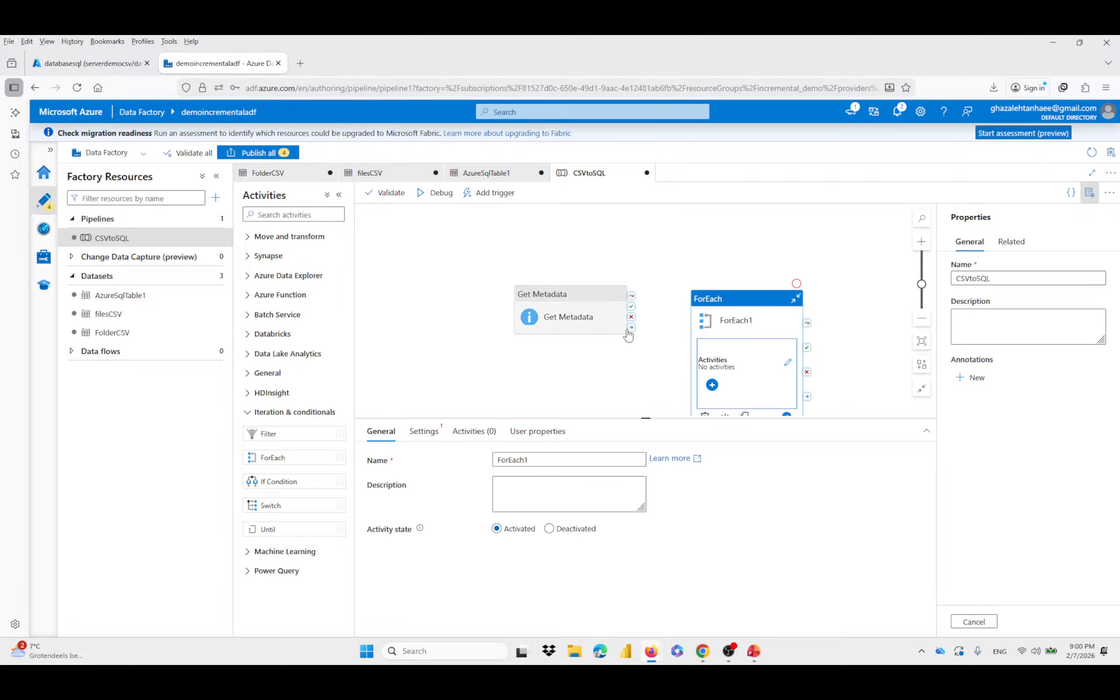
Connect Get Metadata's on-success output to the ForEach activity and move ForEach higher on the canvas
left_click_drag(631, 306, 697, 369)
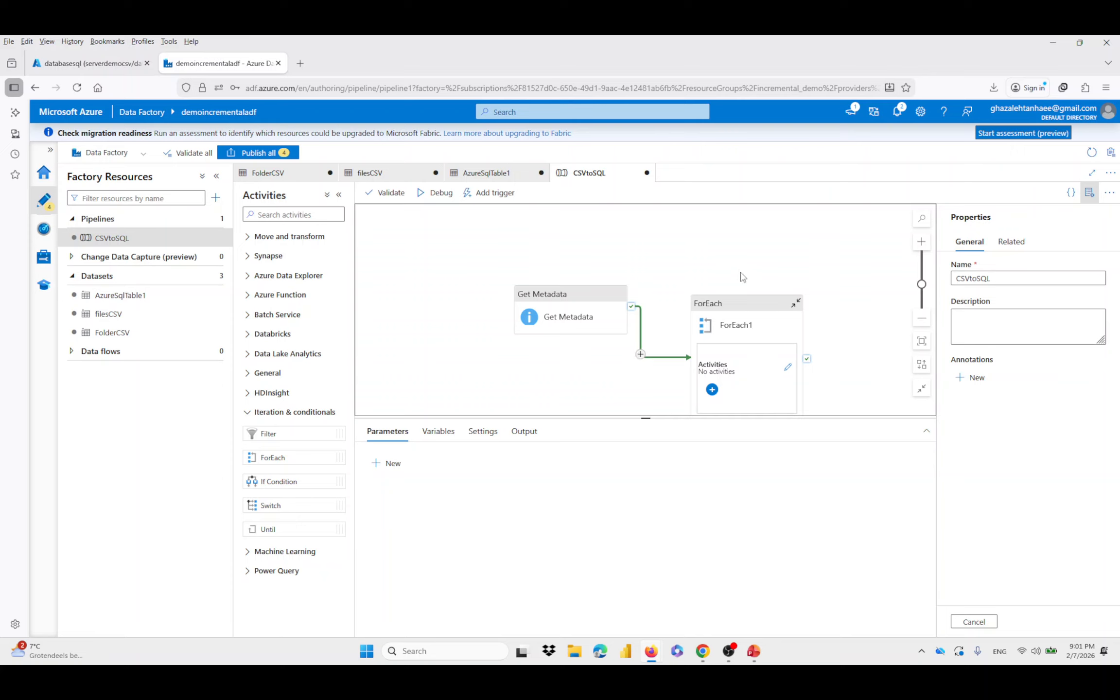
left_click_drag(735, 308, 735, 235)
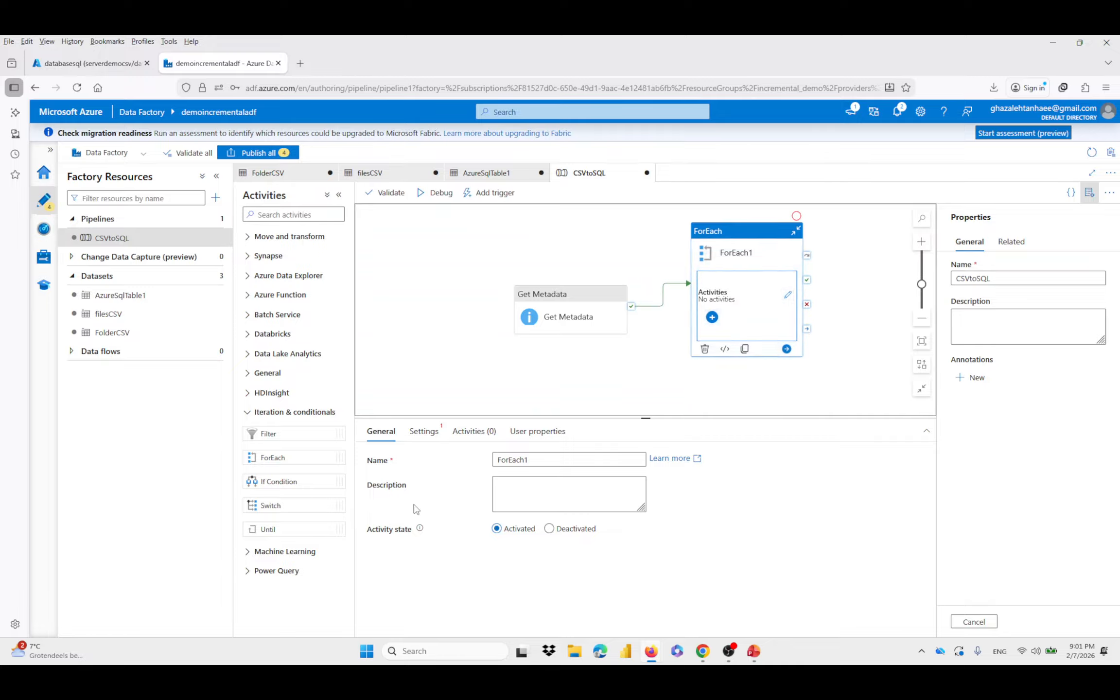
Open the dynamic content expression builder for the ForEach activity's Items setting
left_click(431, 437)
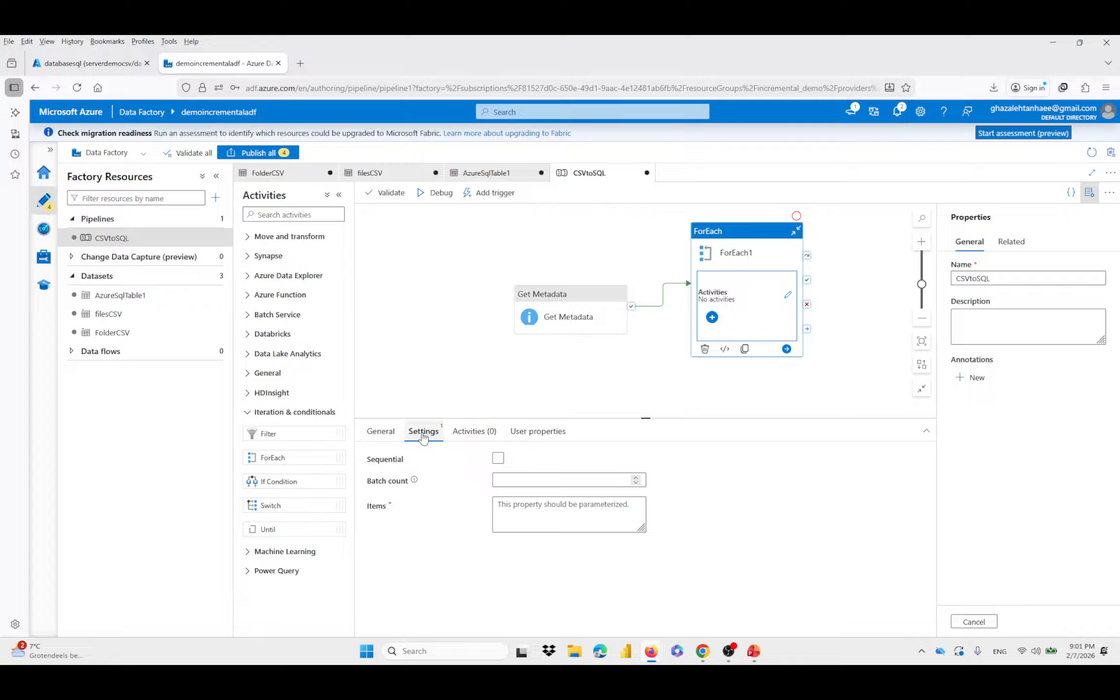
left_click(503, 511)
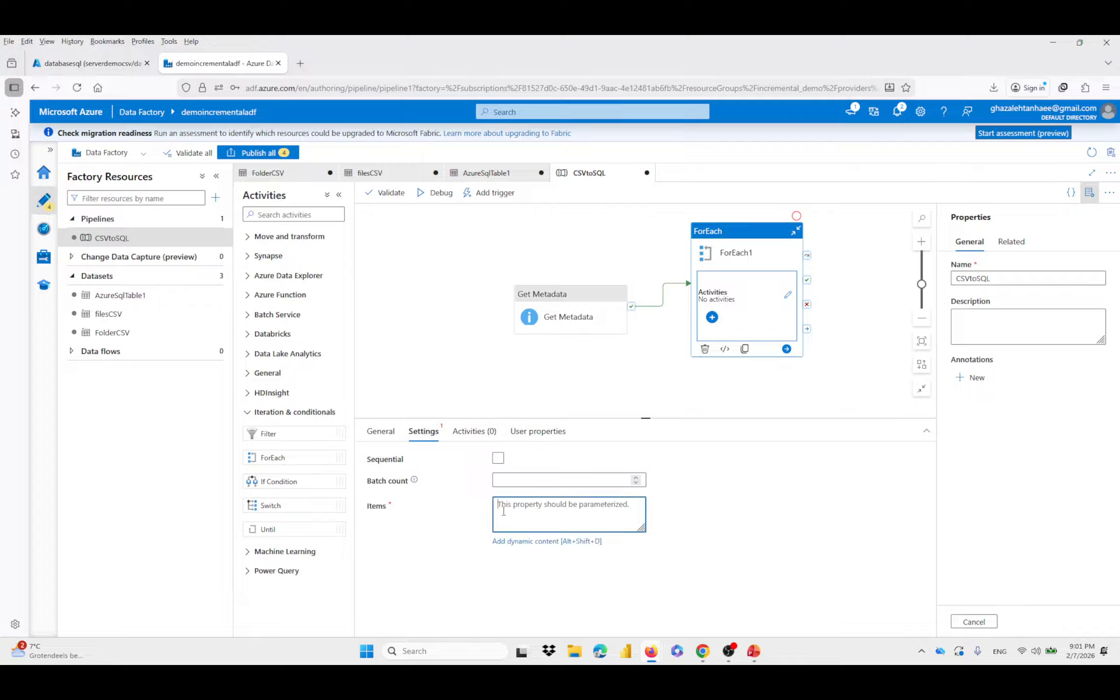
left_click(538, 543)
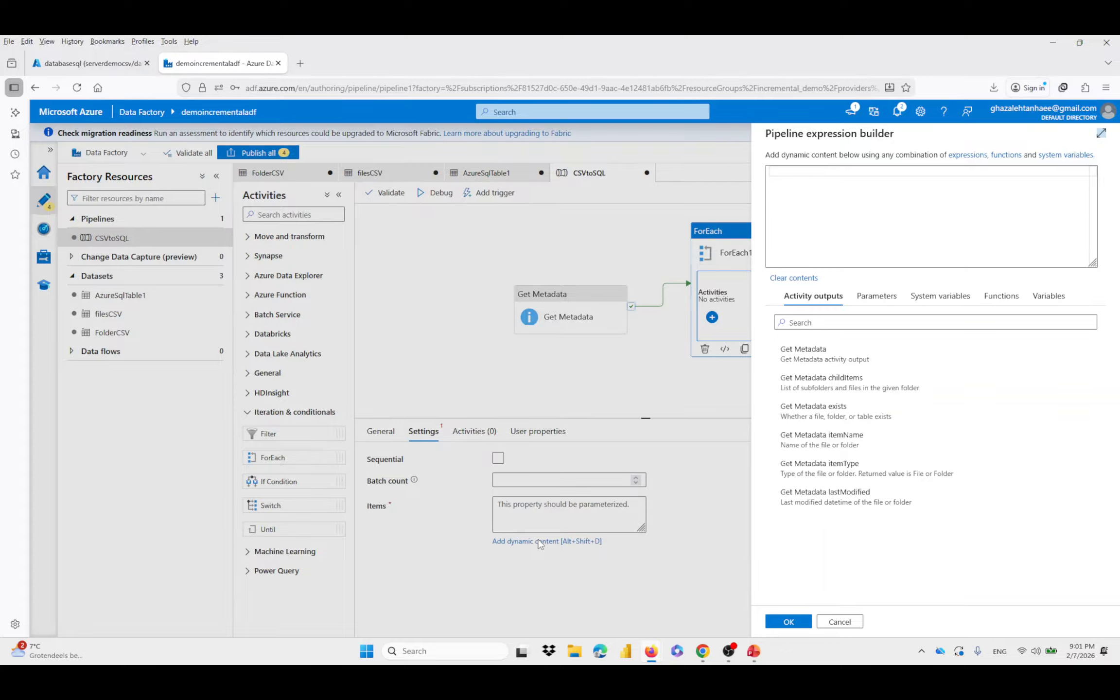
left_click(777, 184)
Review the name and type properties of the child items in the PowerPoint sample output, and return to the expression builder
key("alt+Tab")
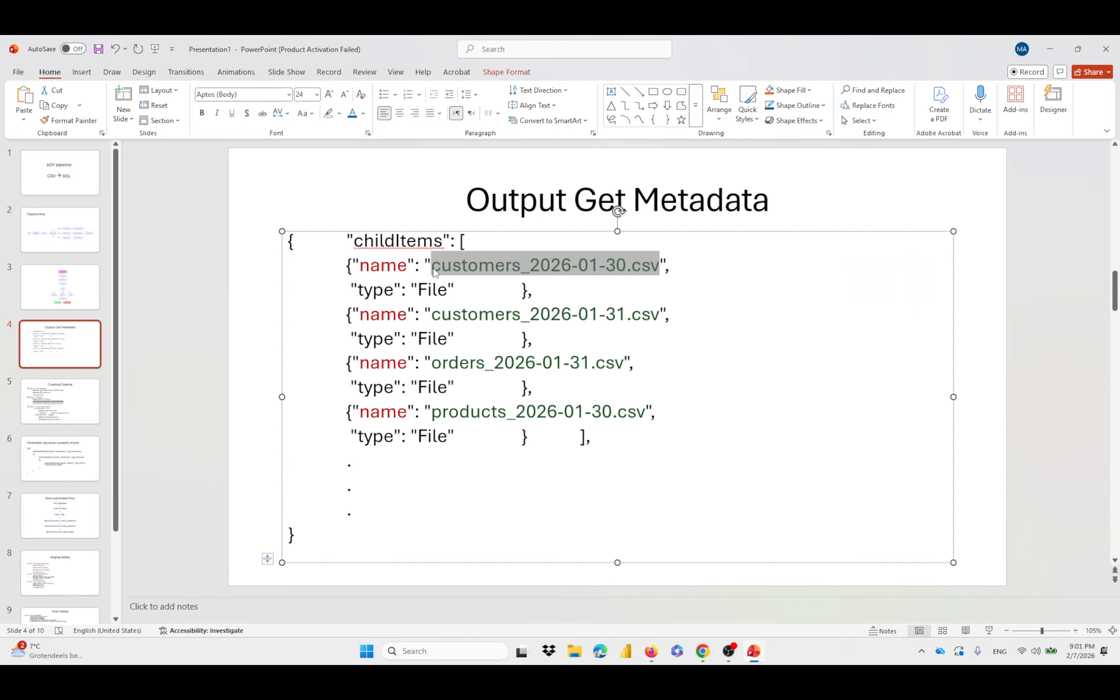
left_click_drag(346, 266, 407, 266)
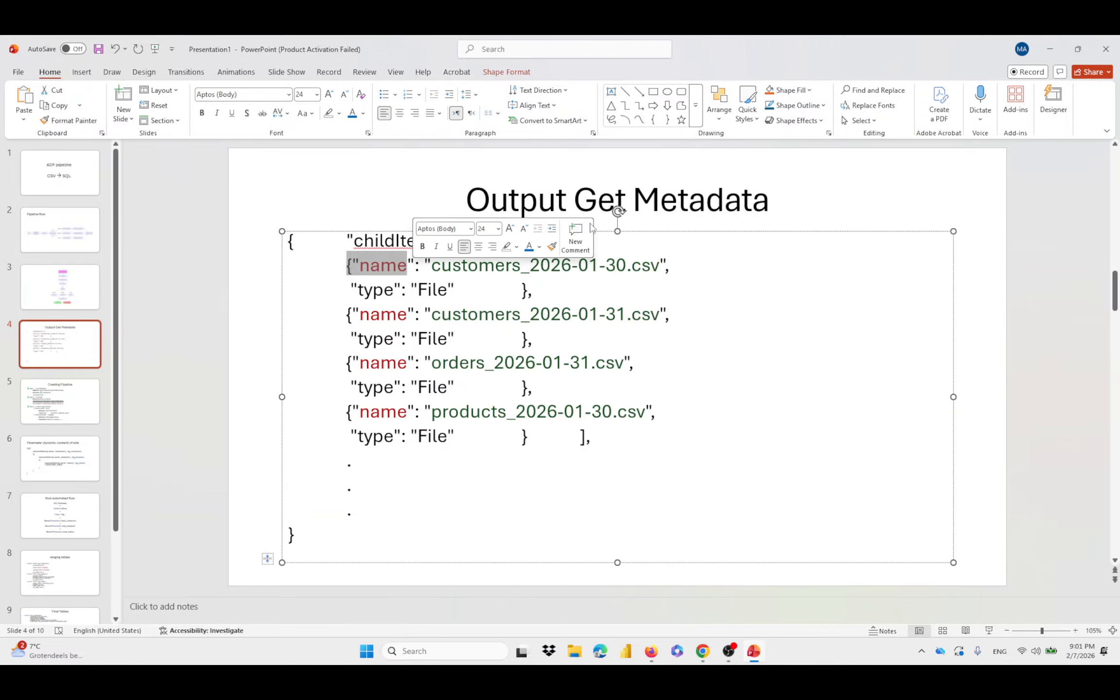
left_click(433, 174)
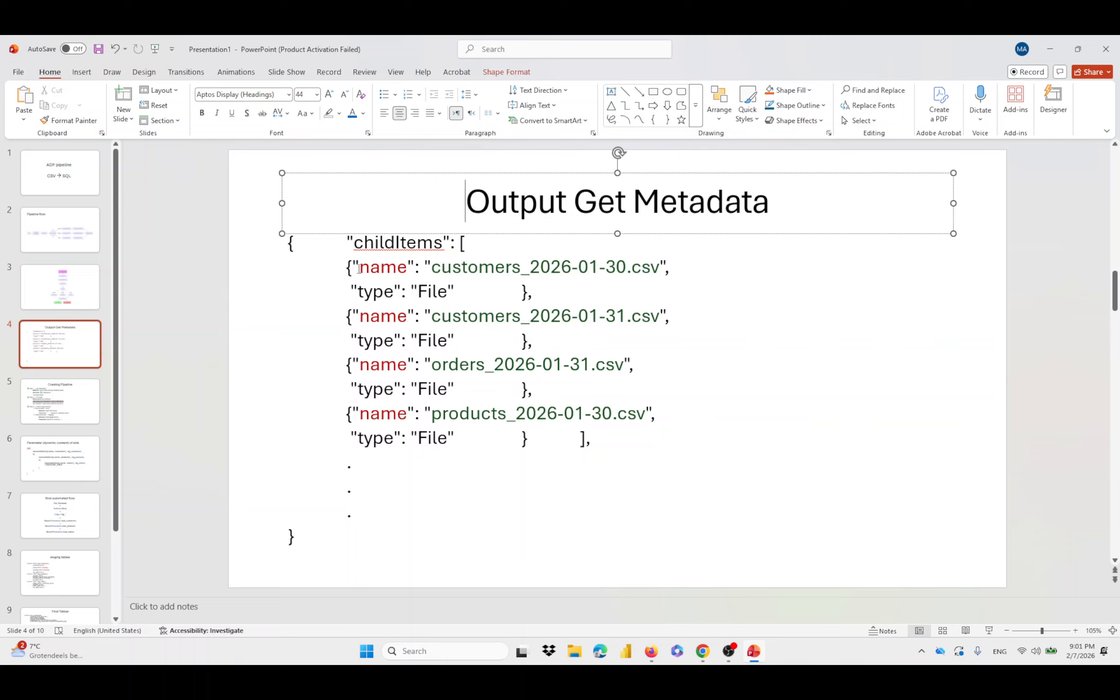
left_click_drag(359, 267, 393, 290)
left_click(817, 353)
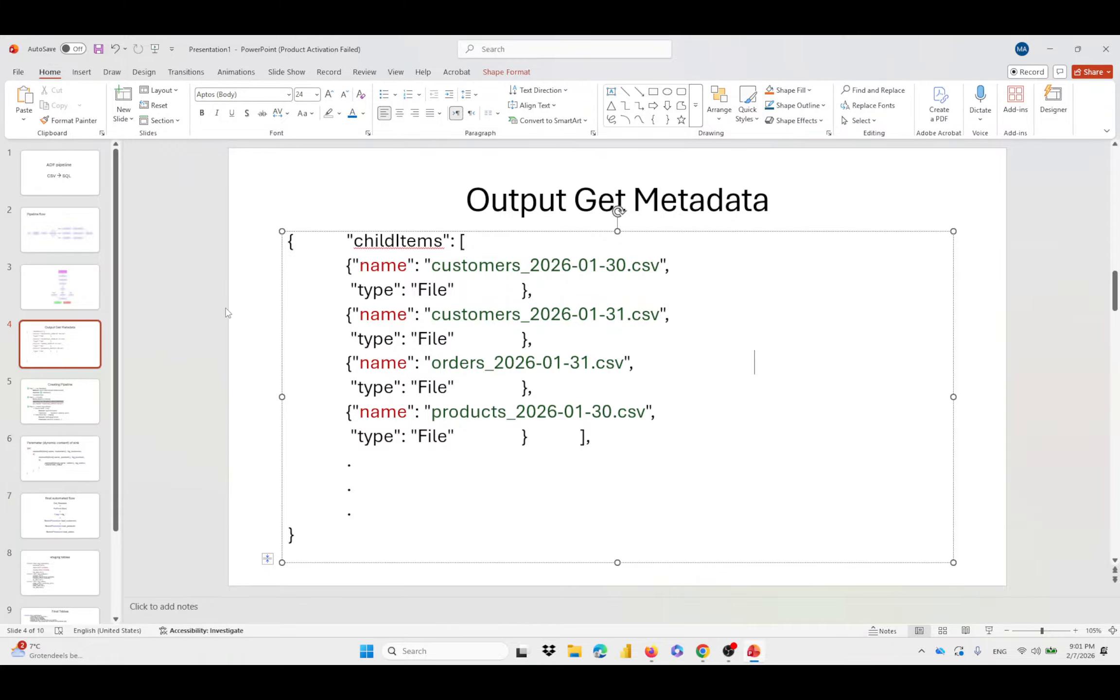
key("alt+Tab")
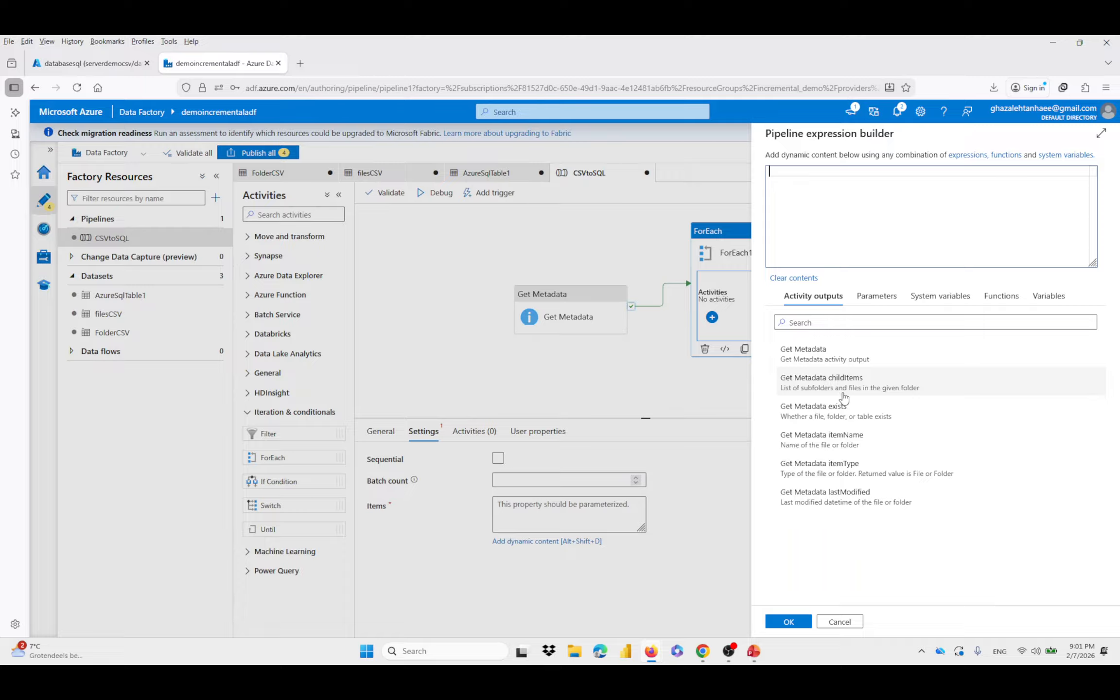
left_click(884, 386)
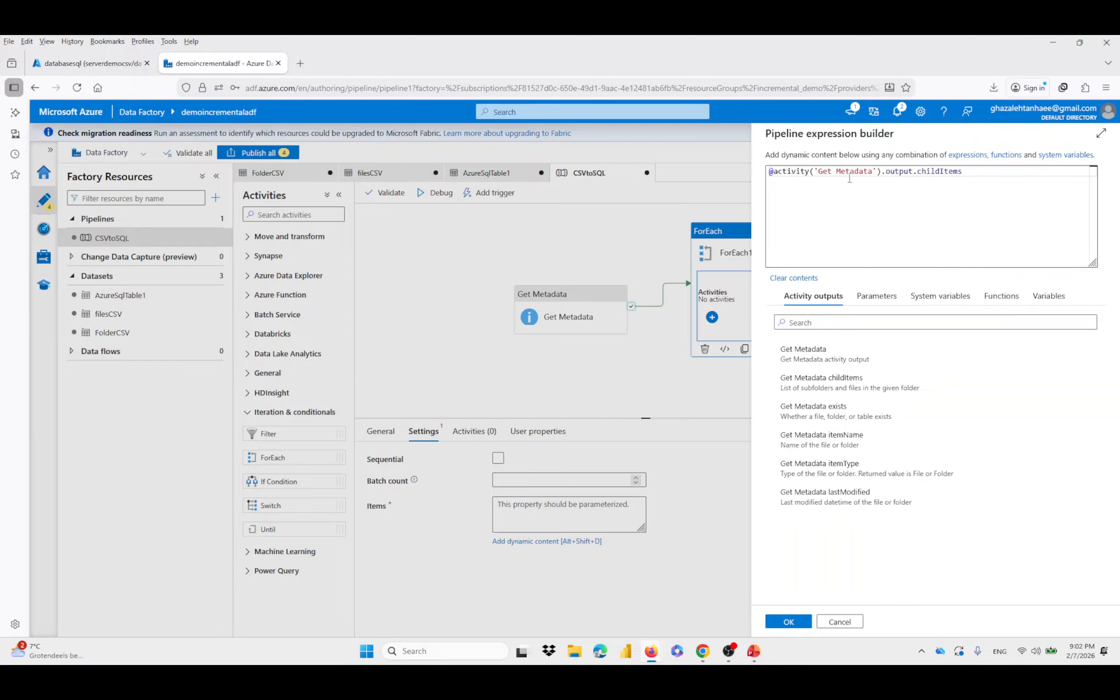
mouse_move(917, 176)
left_click(789, 622)
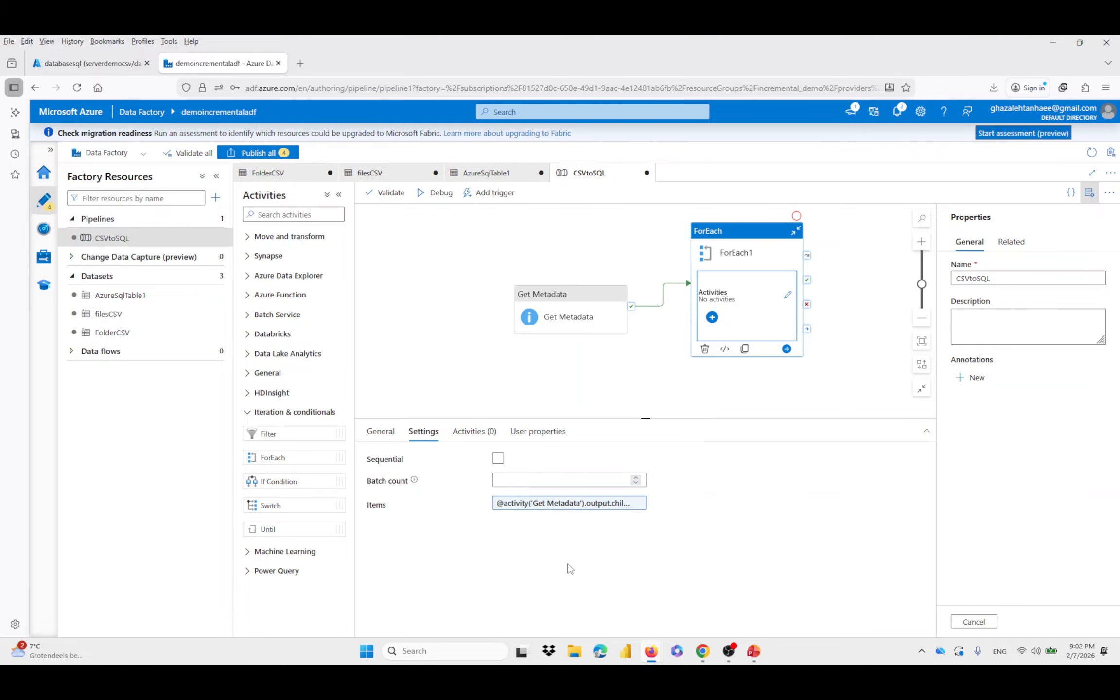
Open the ForEach activity's inner canvas and add a Copy data activity from the Move and transform group
left_click(788, 295)
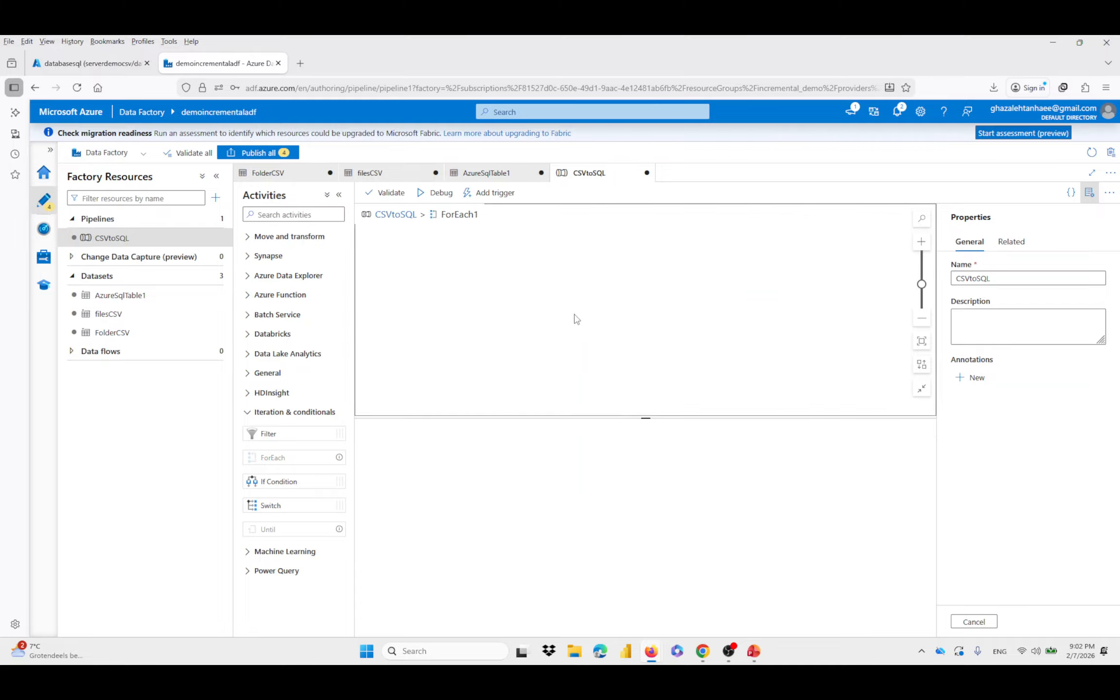
left_click(273, 237)
left_click_drag(271, 259, 611, 284)
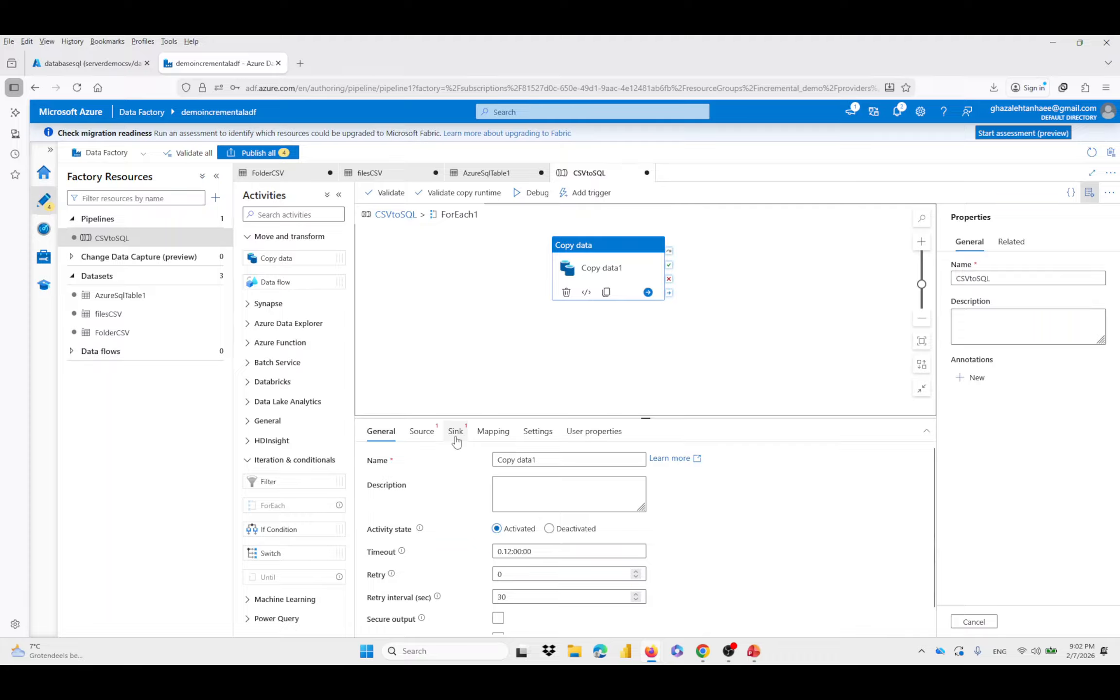
Select filesCSV as the source dataset of the Copy data activity
left_click(421, 431)
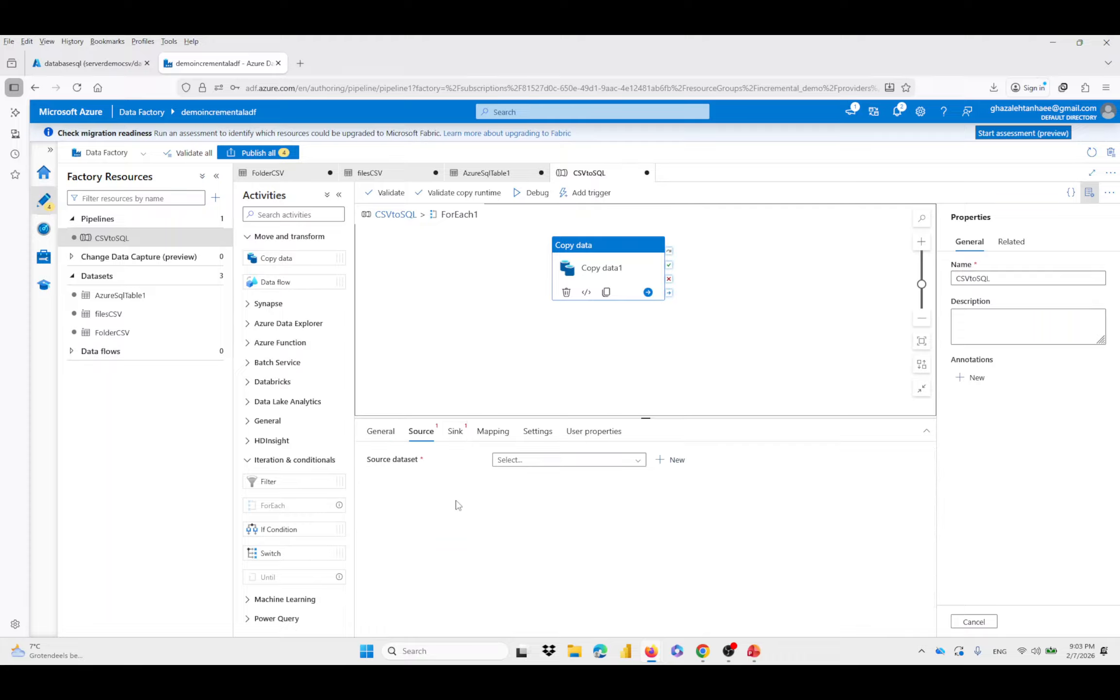
left_click(561, 468)
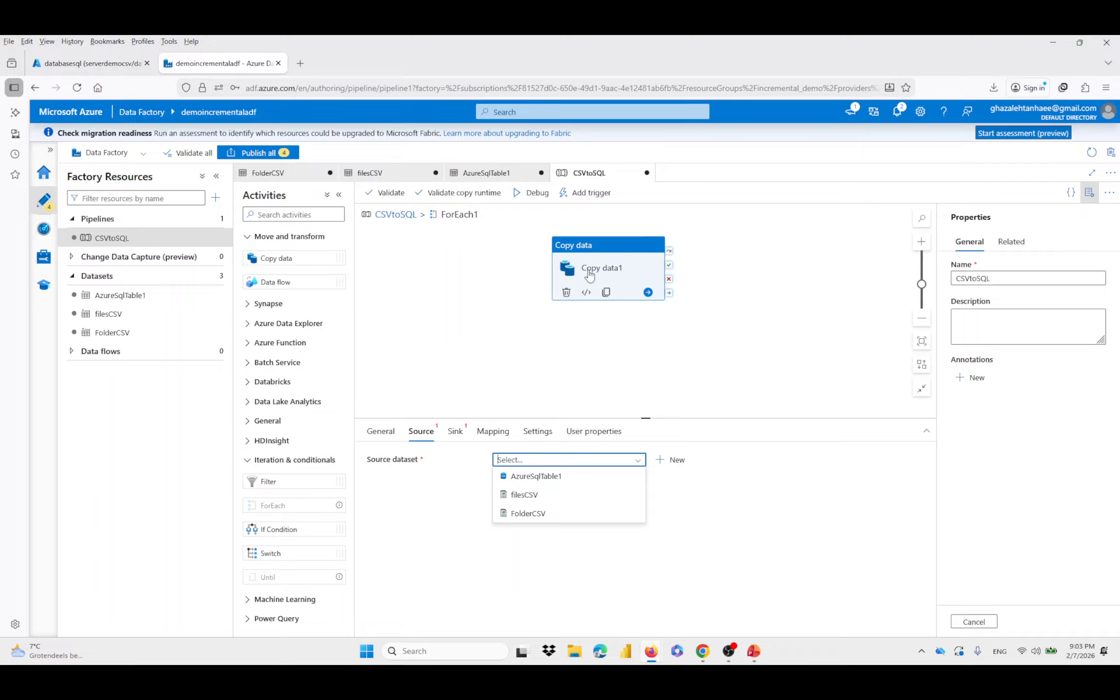
left_click(525, 495)
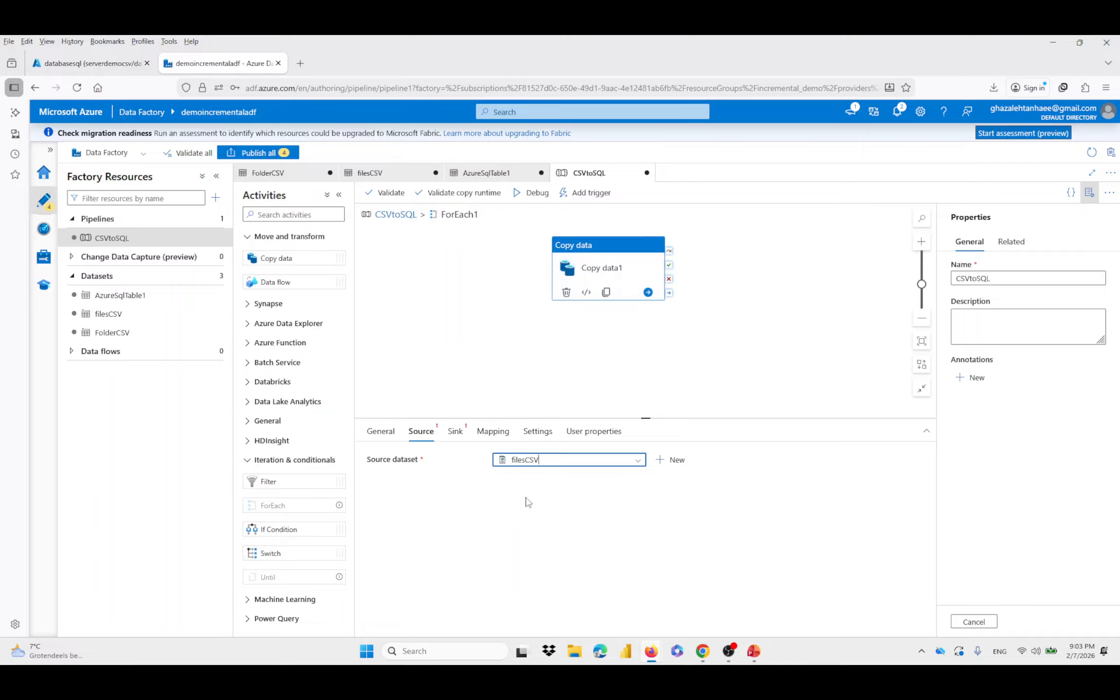
left_click(419, 505)
left_click(618, 520)
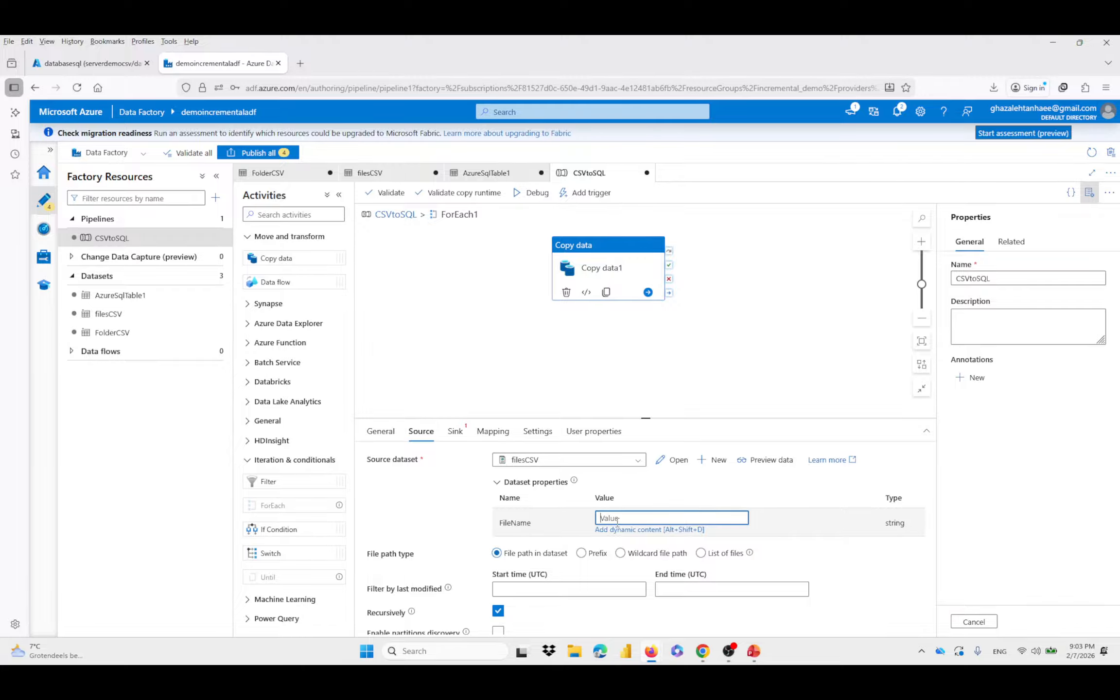
left_click(616, 532)
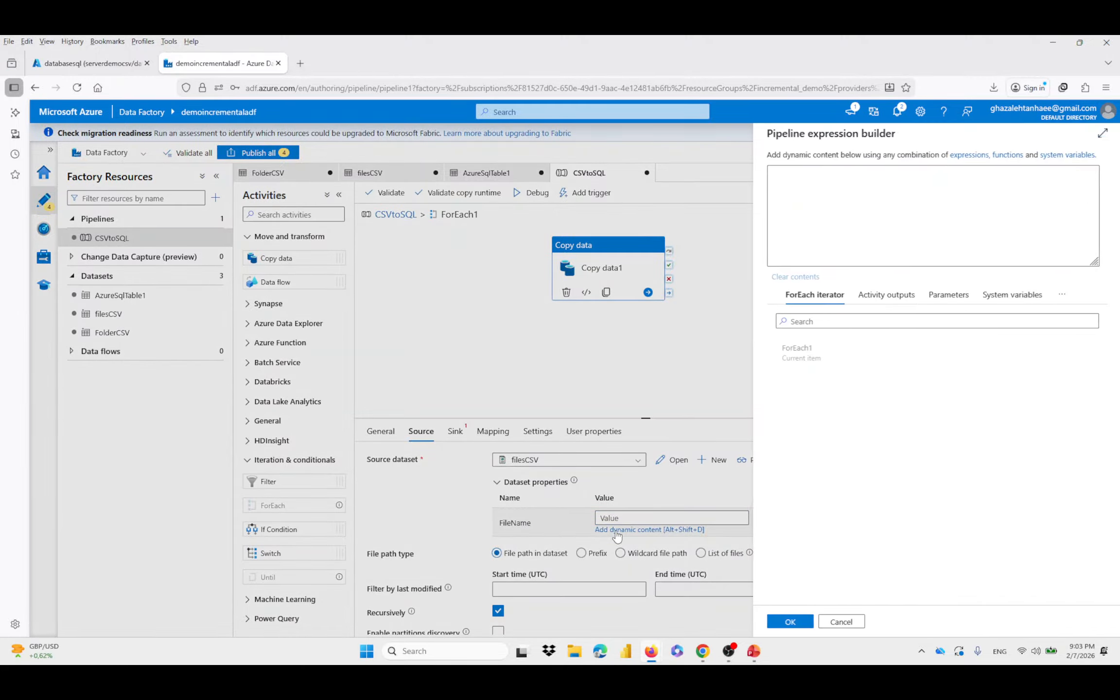
left_click(791, 363)
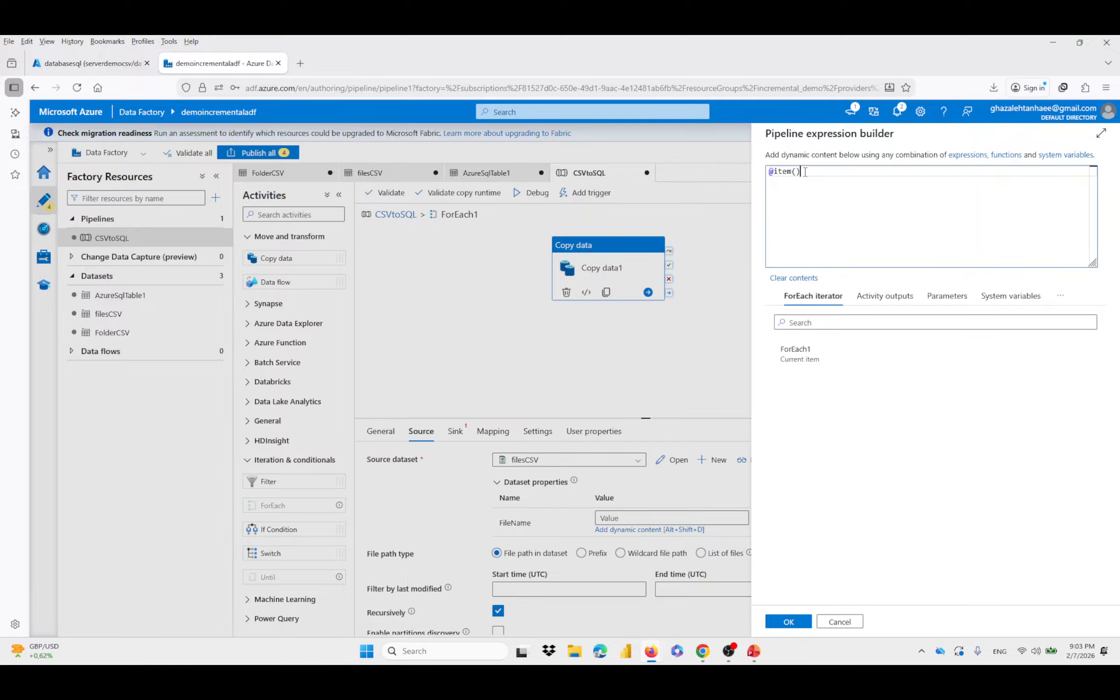
type(".name")
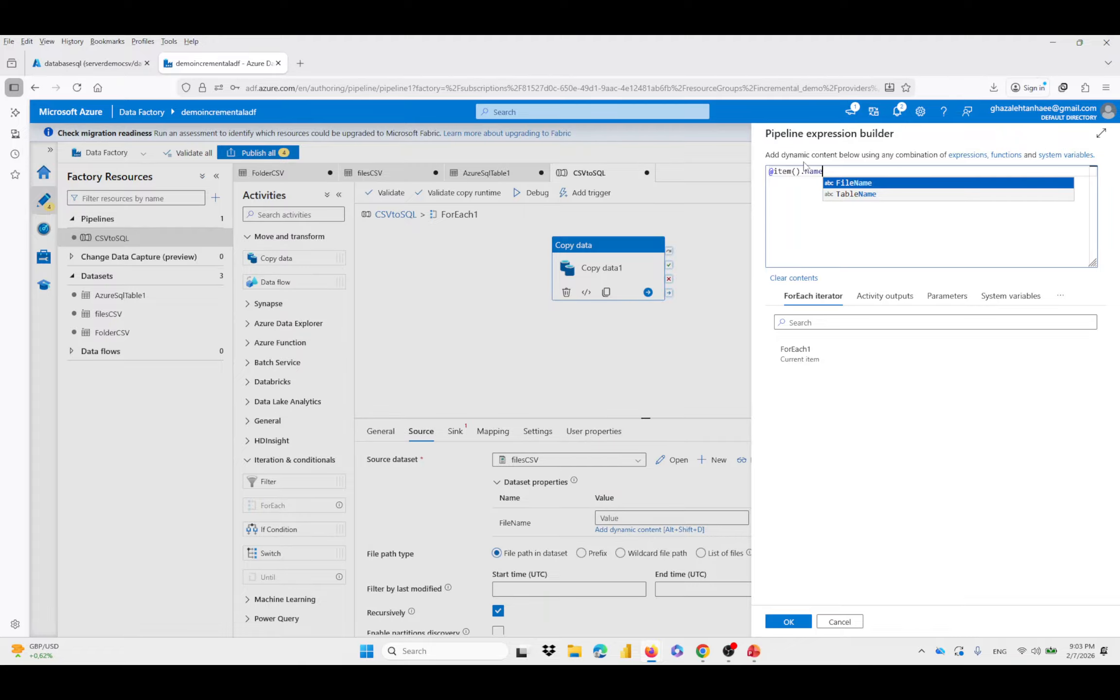
Check the childItems name property in the PowerPoint sample output, and return to Data Factory to apply the FileName expression
key("alt+Tab")
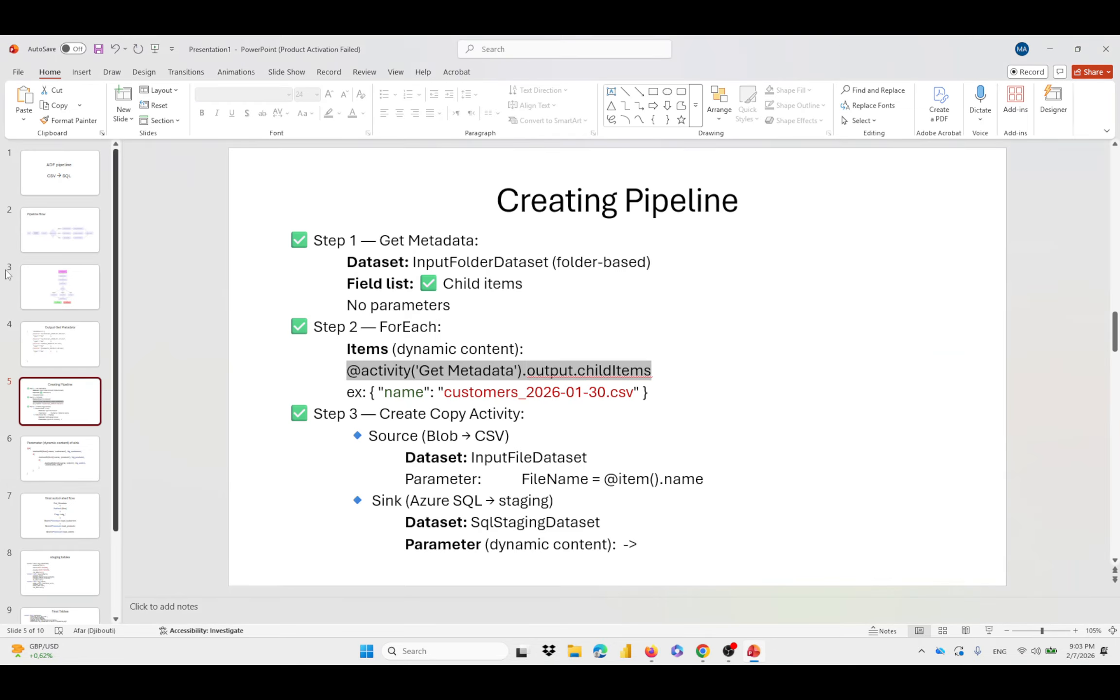
scroll(396, 305, "up", 1)
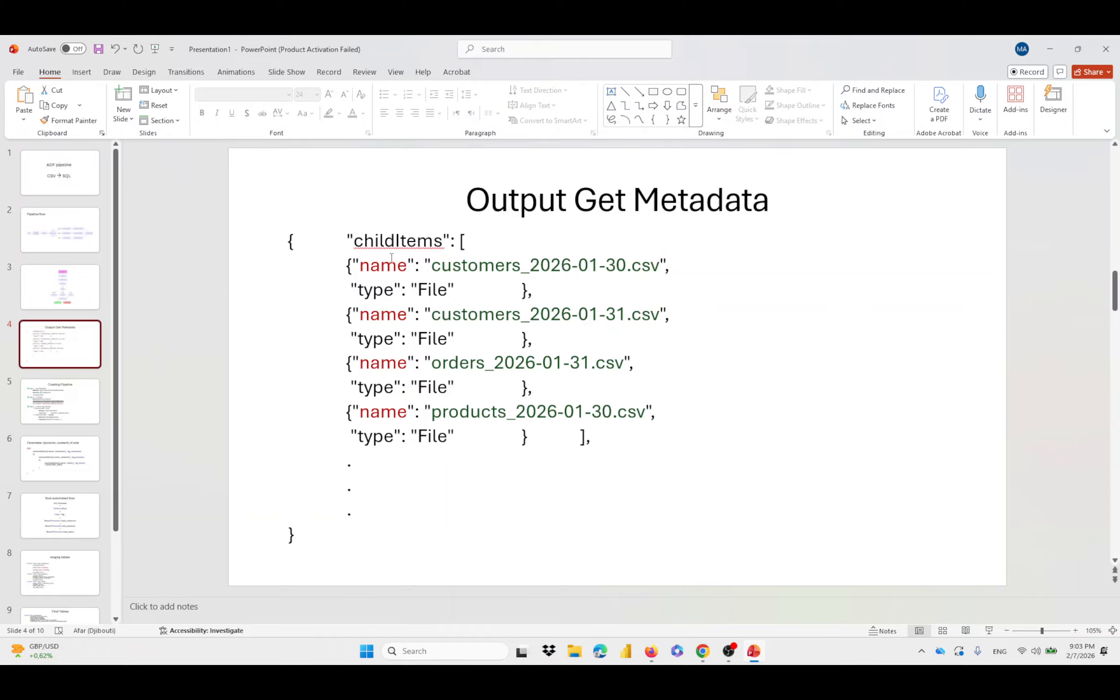
left_click_drag(354, 240, 443, 242)
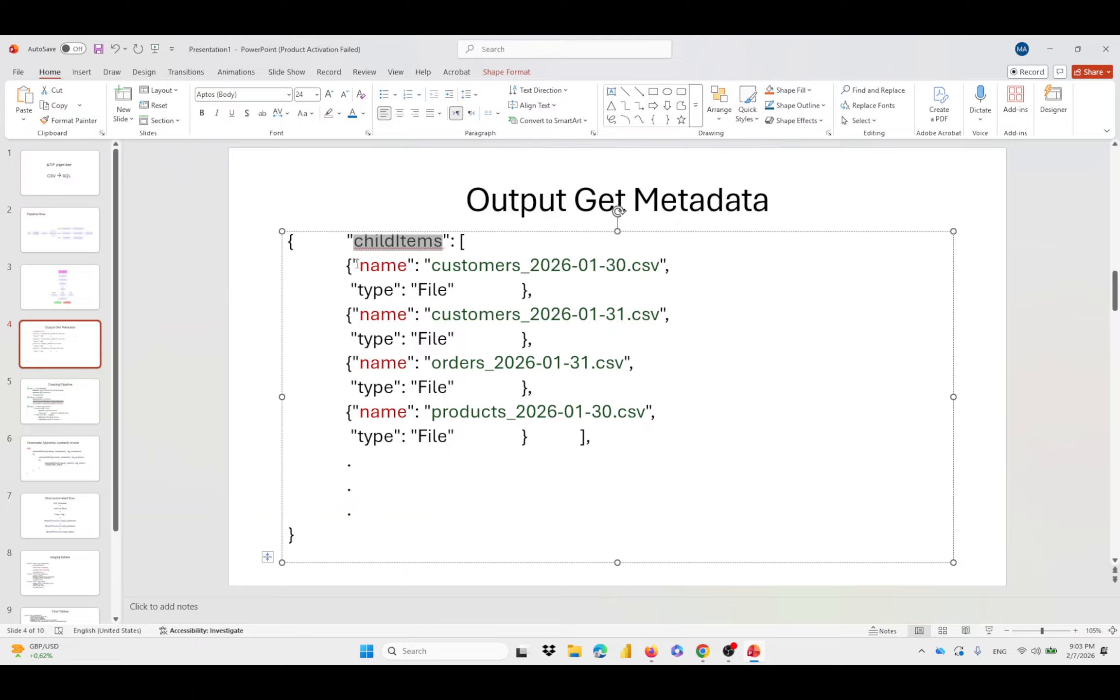
left_click_drag(343, 262, 523, 291)
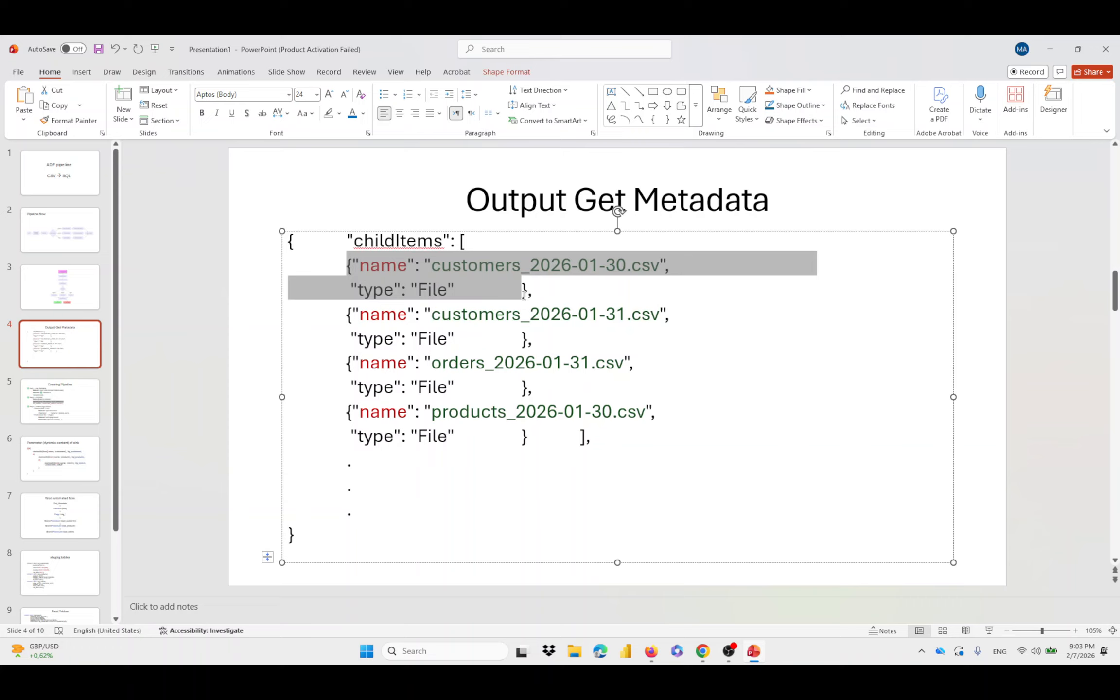
left_click(390, 265)
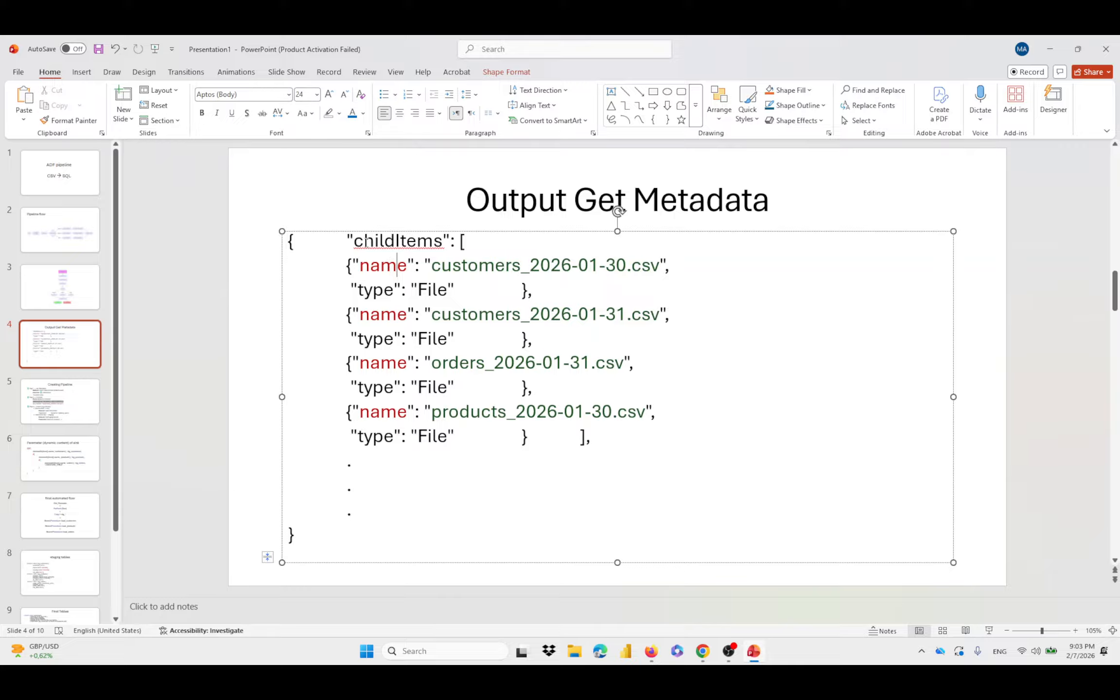
left_click(384, 269)
left_click_drag(432, 267, 665, 268)
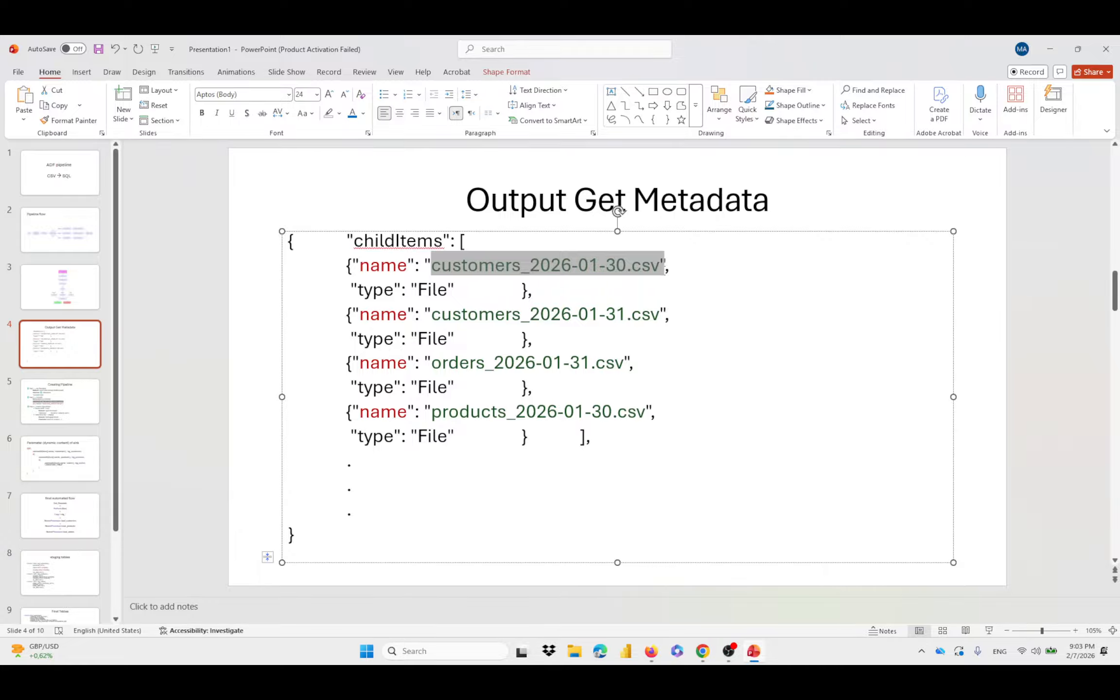
key("alt+Tab")
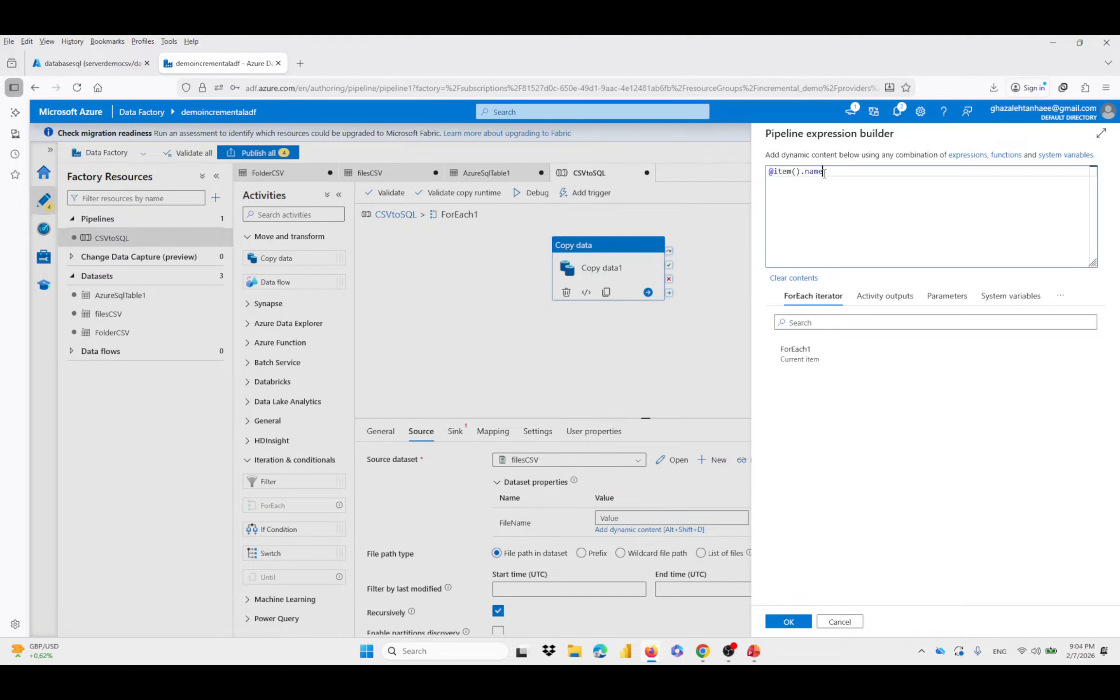
left_click(788, 621)
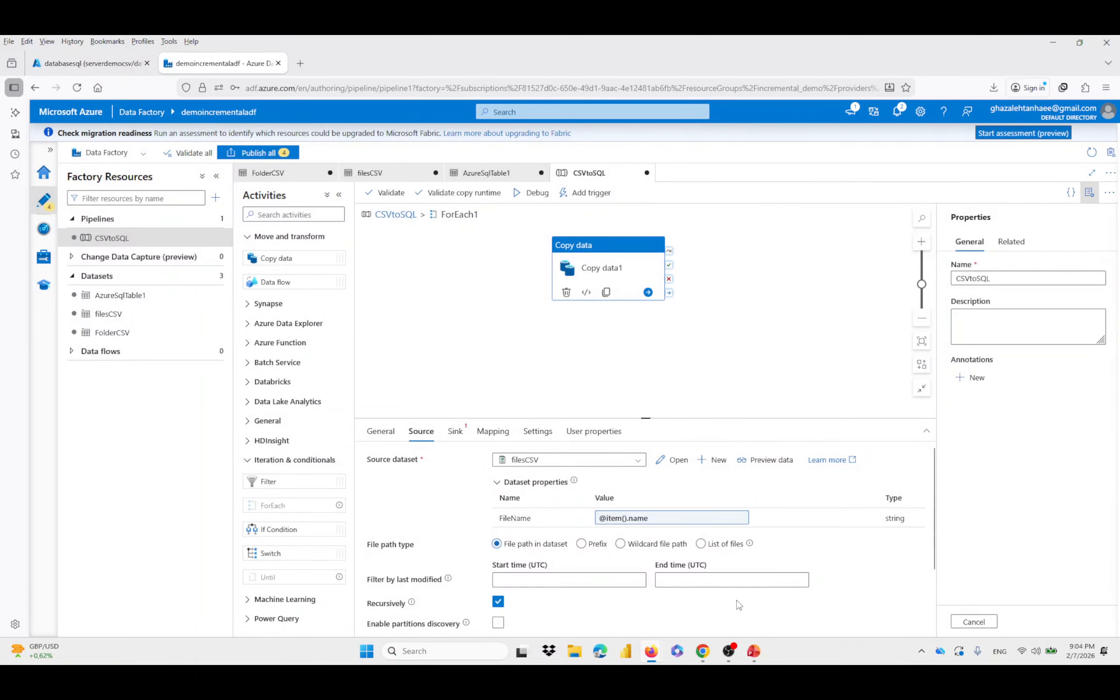
Select AzureSqlTable1 as the Copy data sink dataset and open the dynamic content expression builder for its TableName parameter
left_click(455, 433)
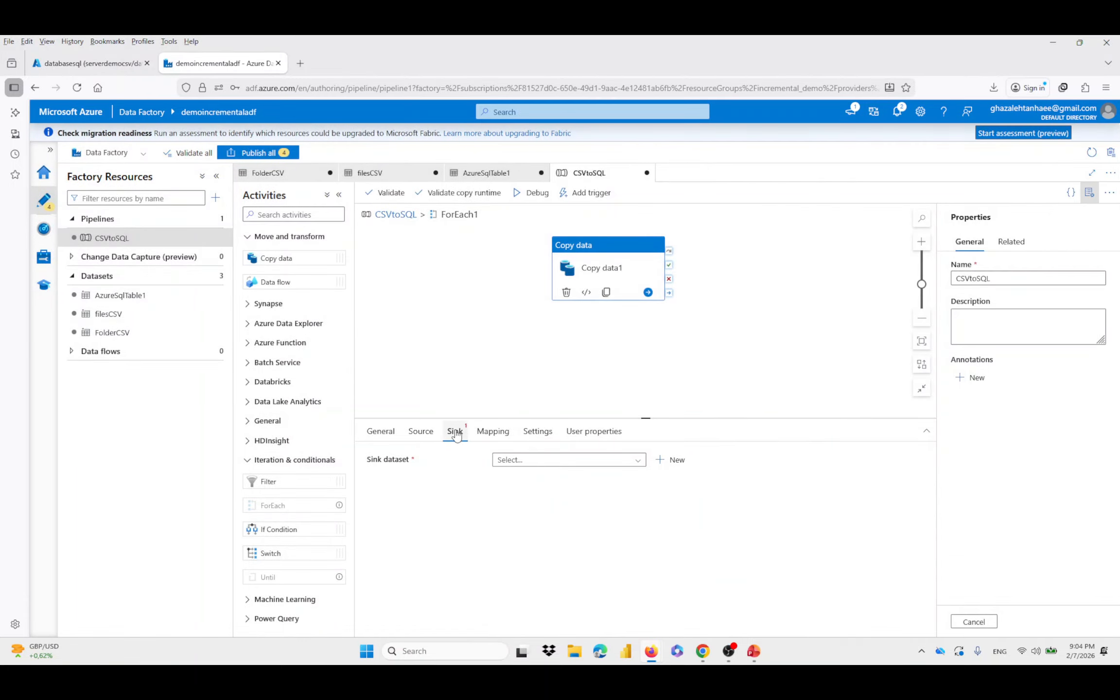
left_click(526, 462)
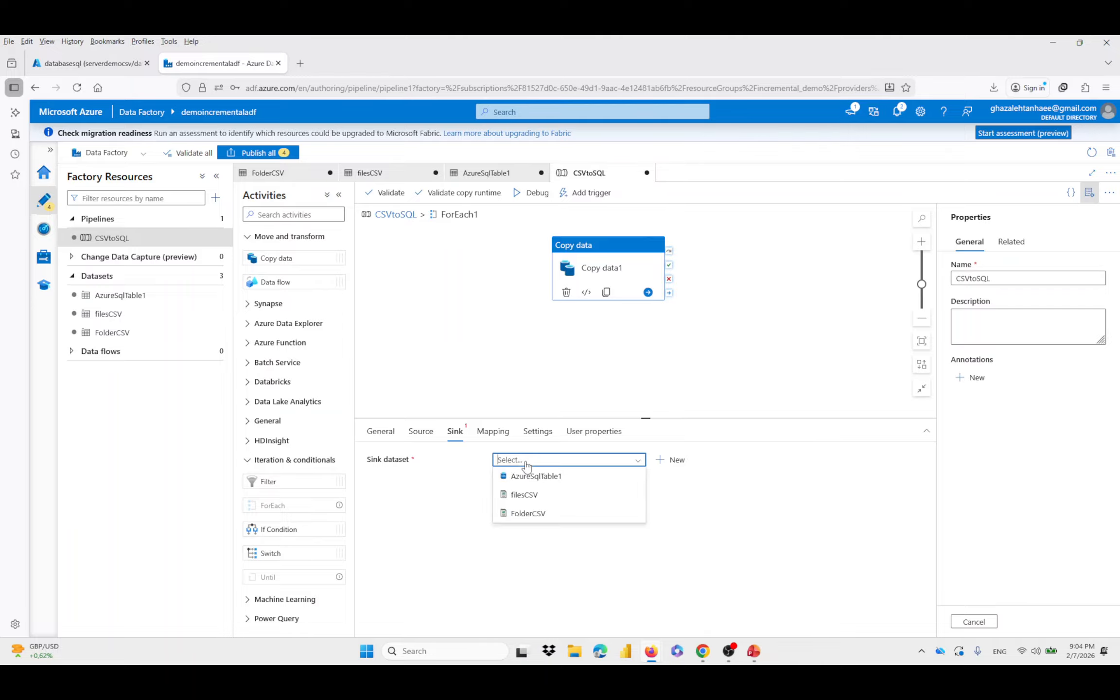
left_click(551, 479)
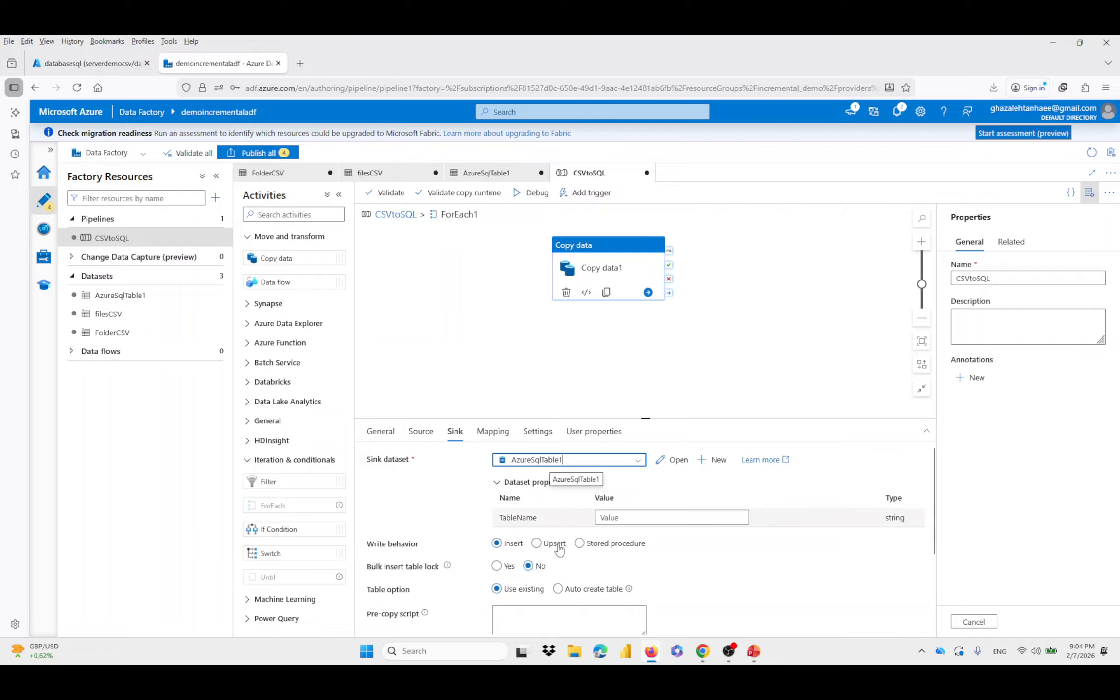
left_click(627, 516)
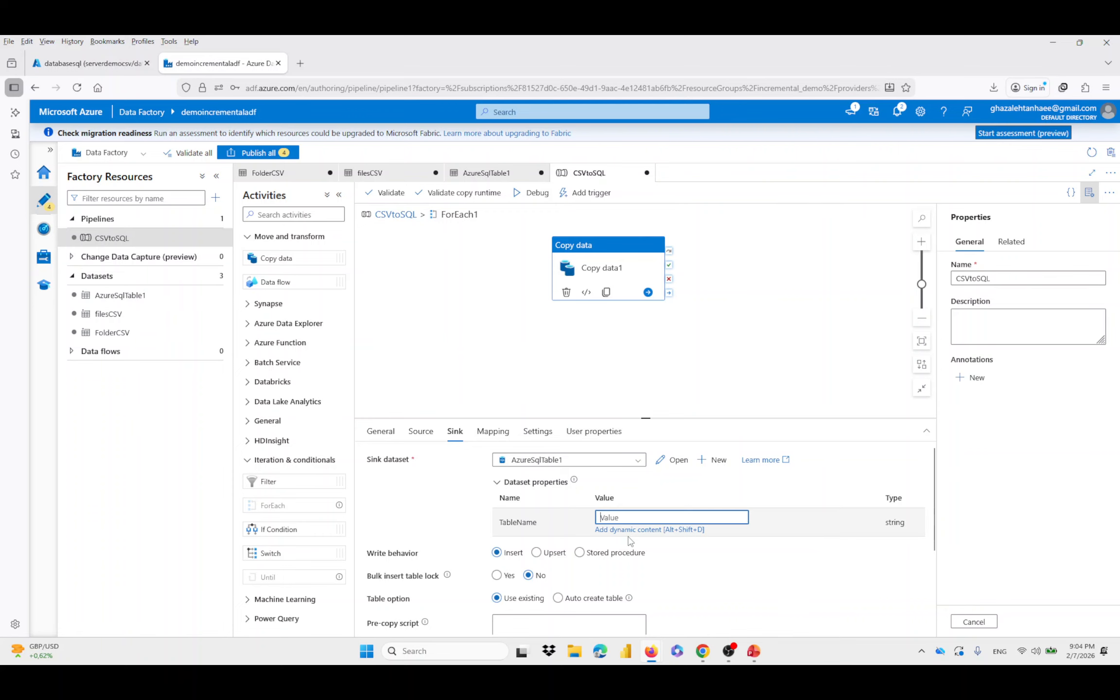
left_click(631, 531)
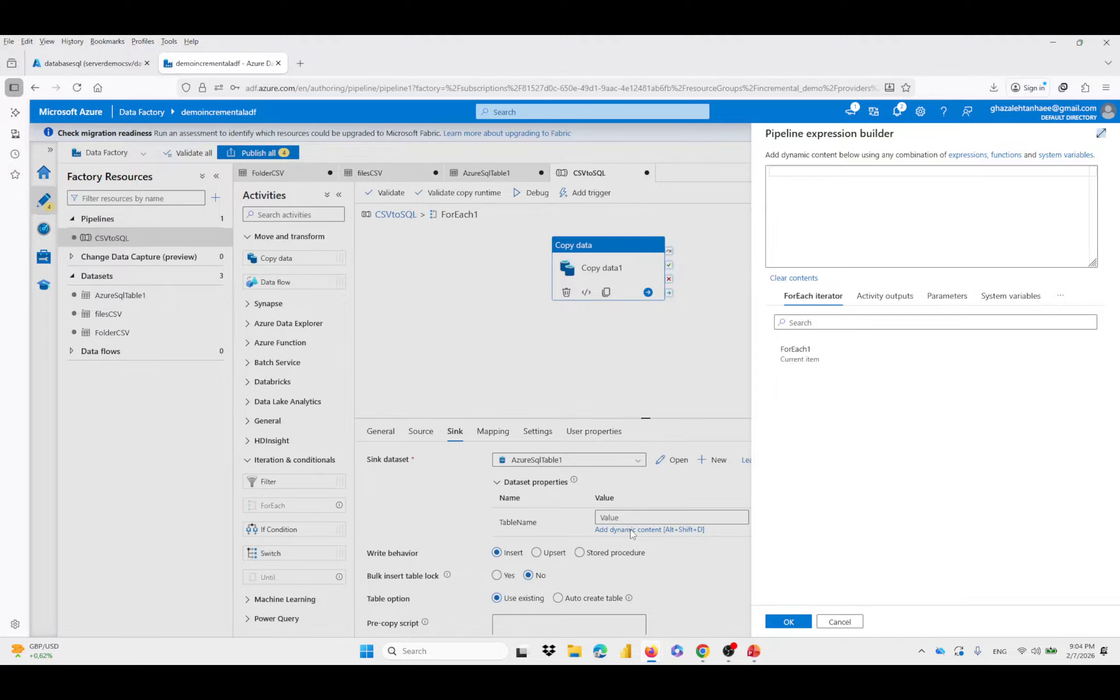
Review how files are routed by name to staging tables in the PowerPoint flow diagrams, and return to Data Factory
key("alt+Tab")
left_click(68, 291)
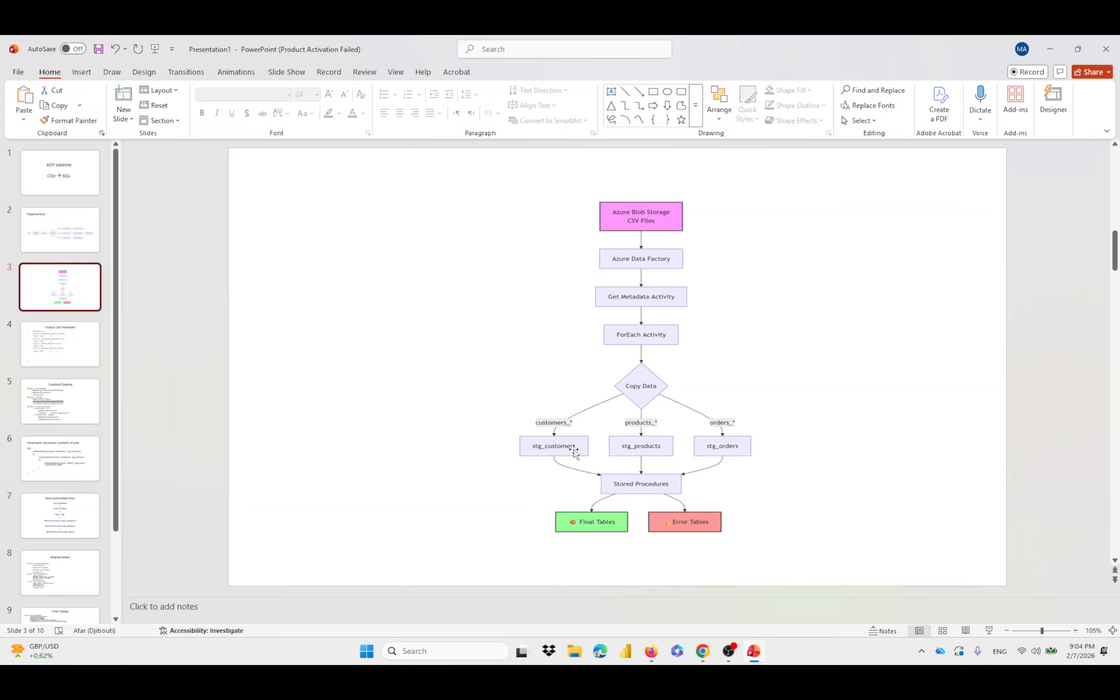
scroll(574, 450, "up", 1)
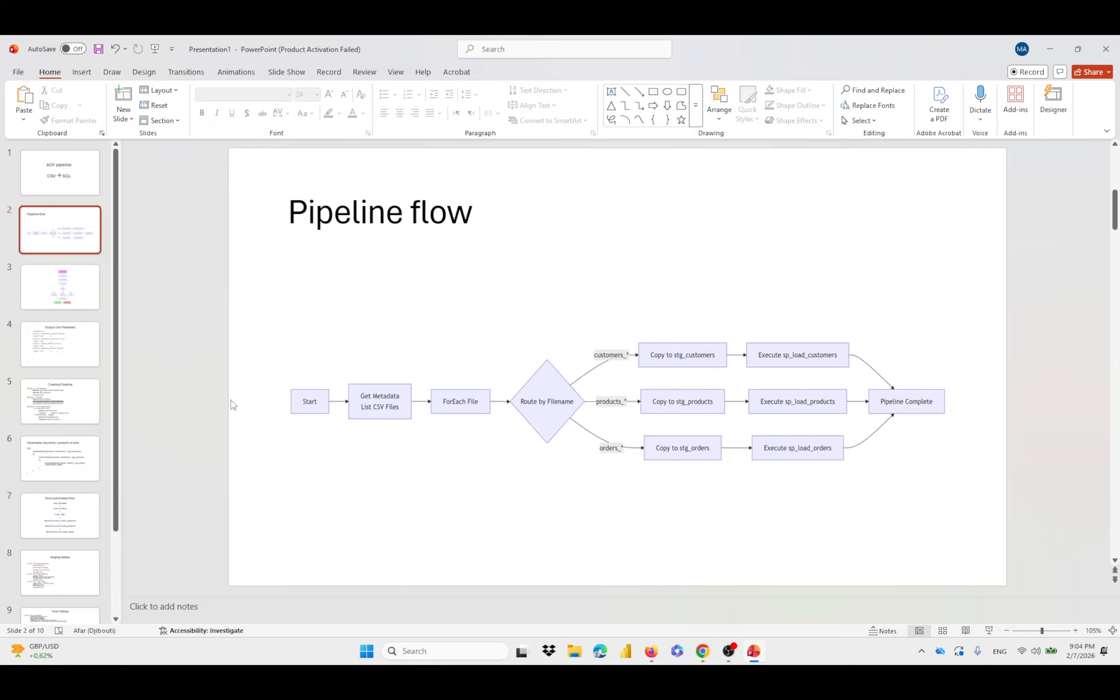
left_click(72, 295)
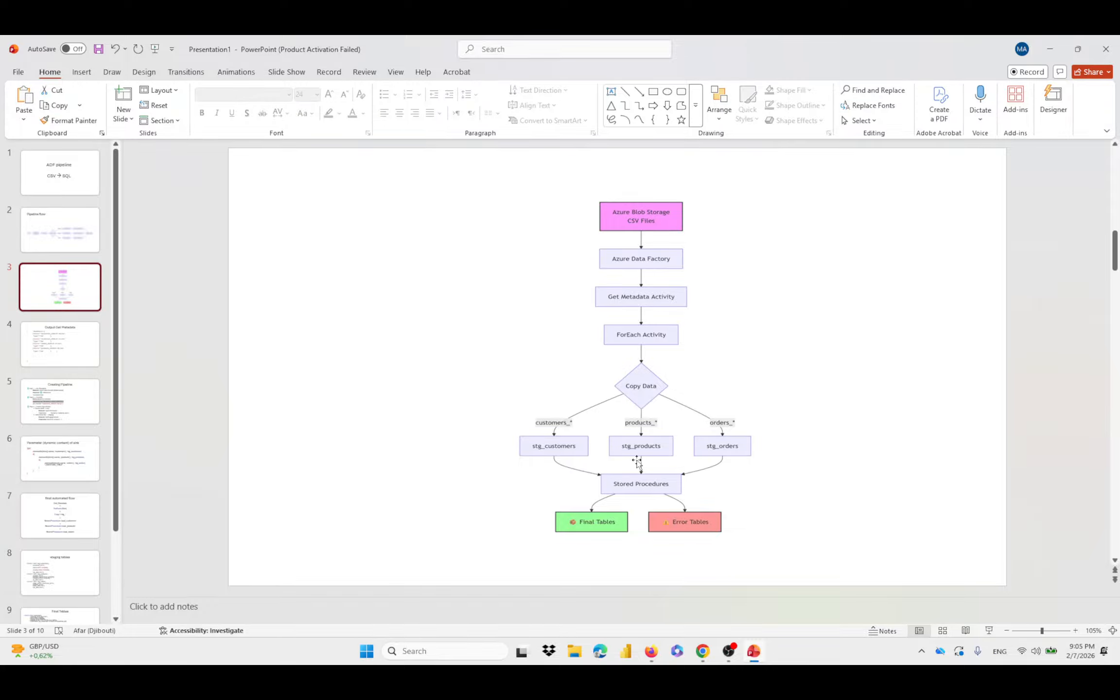
key("alt+Tab")
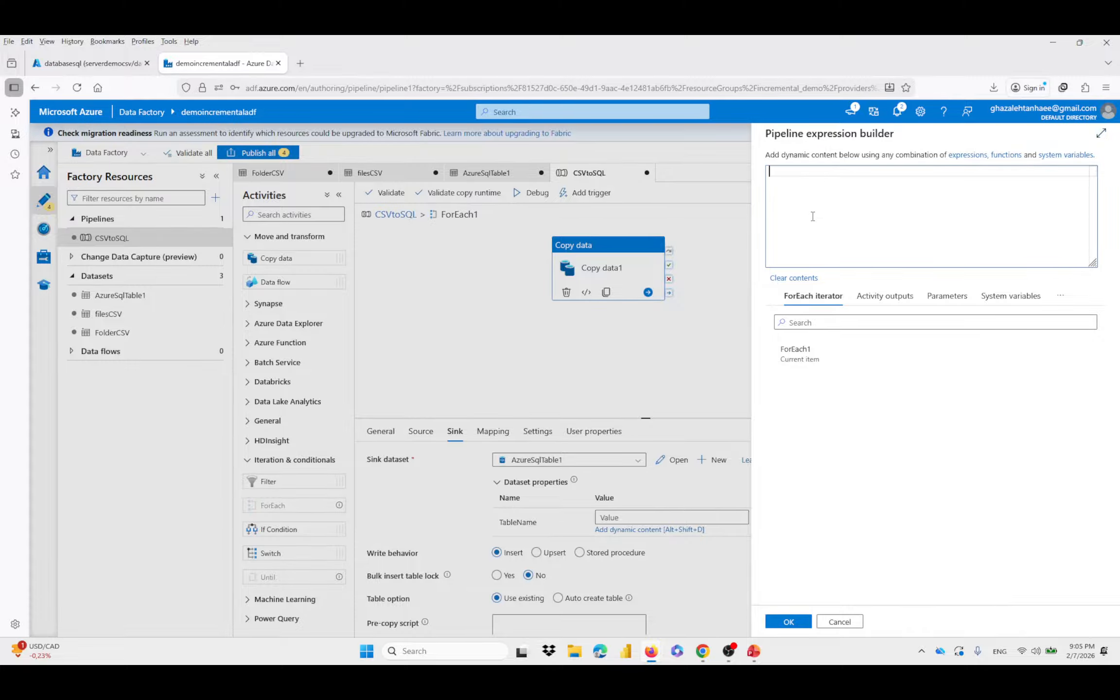
key("alt+Tab")
left_click(69, 400)
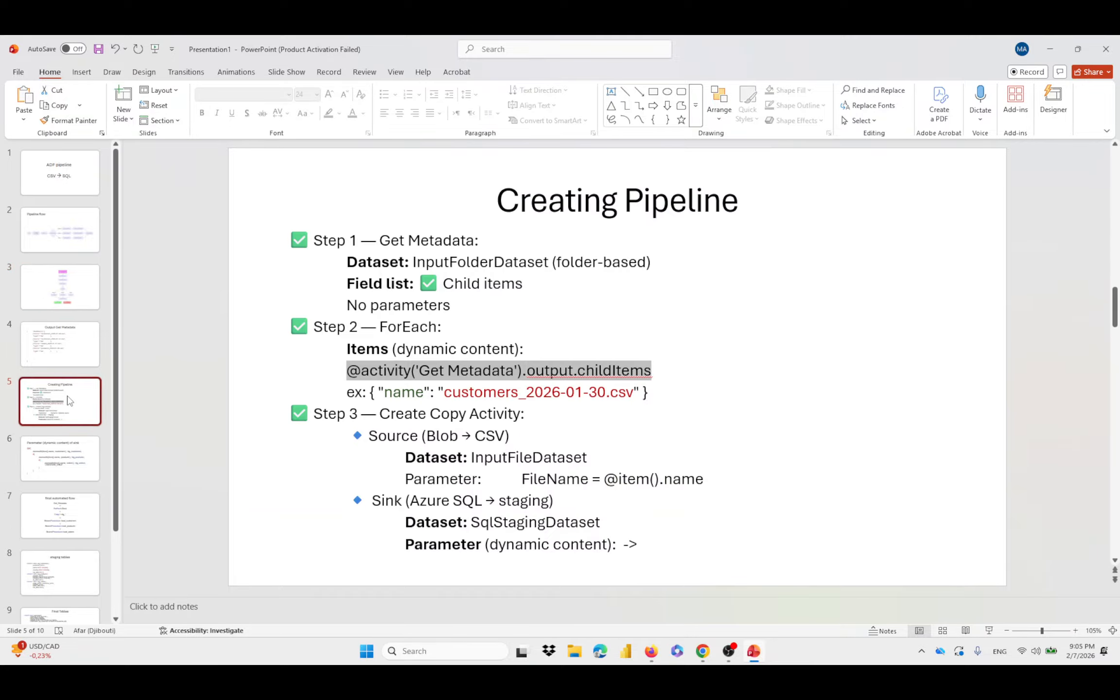
left_click(73, 460)
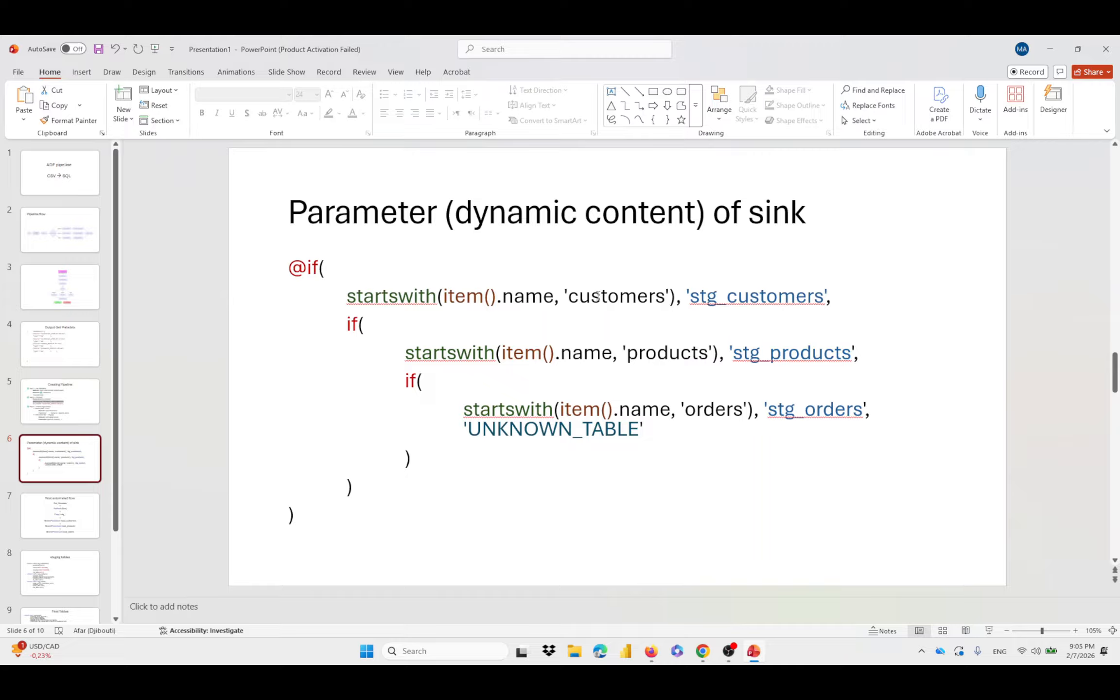
left_click_drag(565, 296, 666, 310)
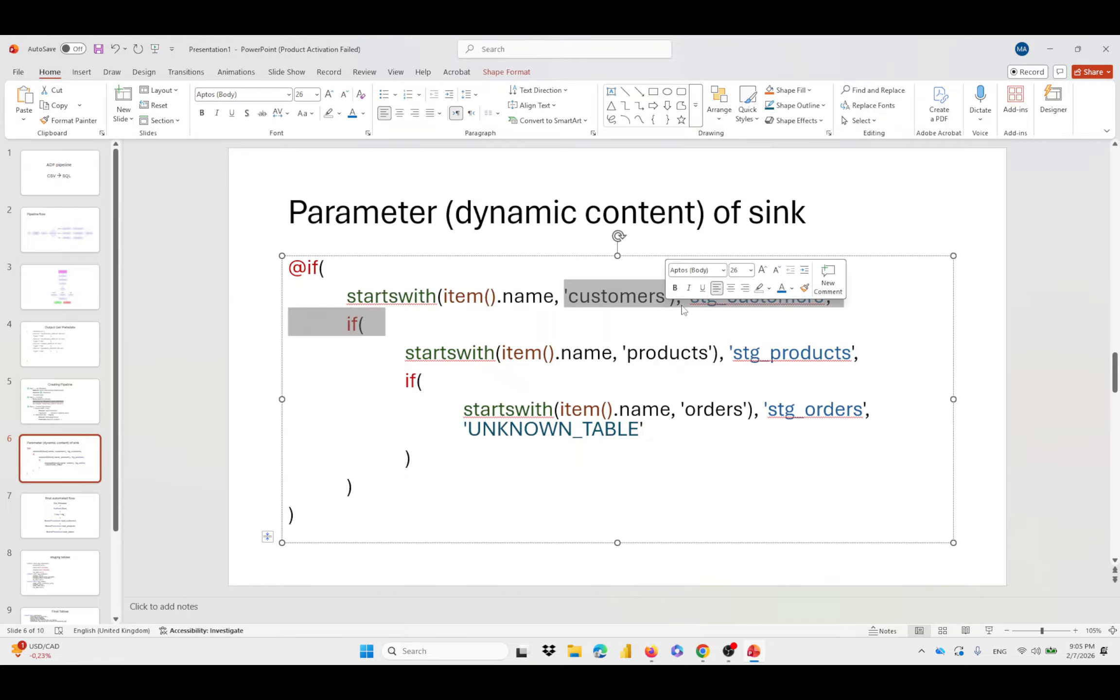
key("Right")
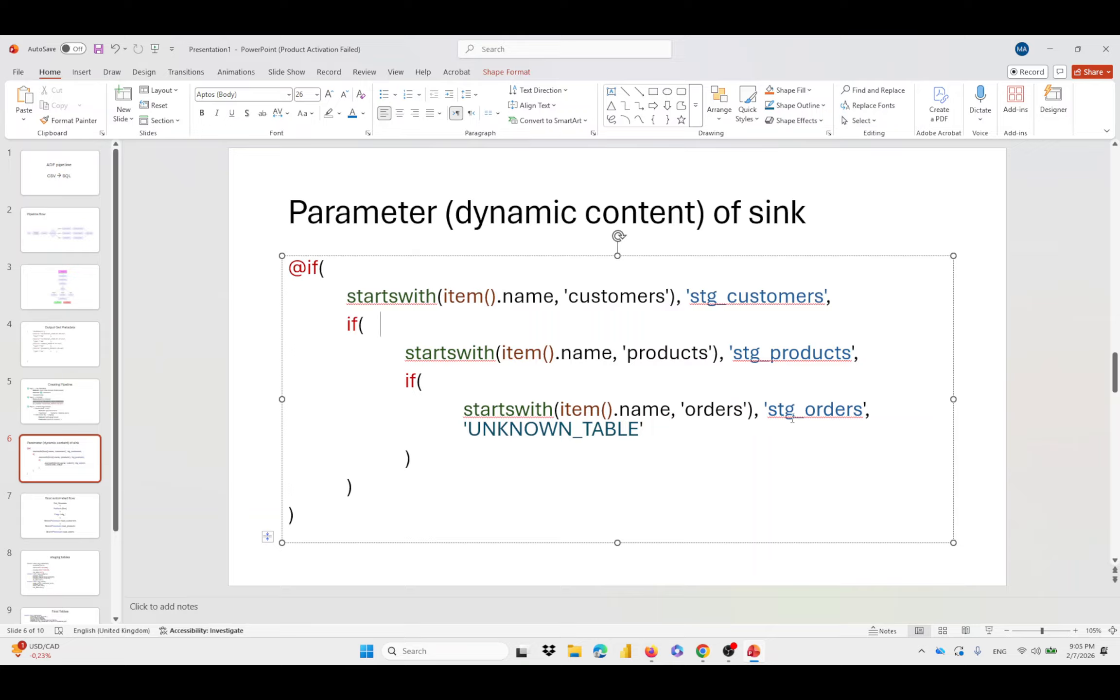
left_click_drag(387, 516, 291, 269)
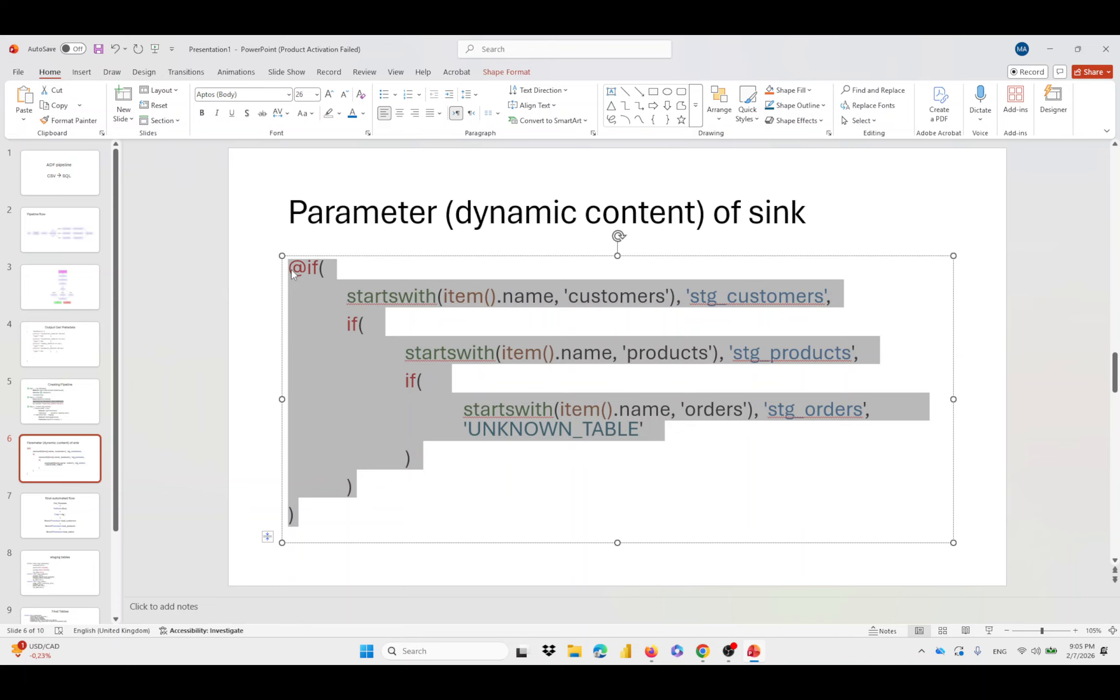
key("alt+Tab")
left_click(840, 216)
key("ctrl+v")
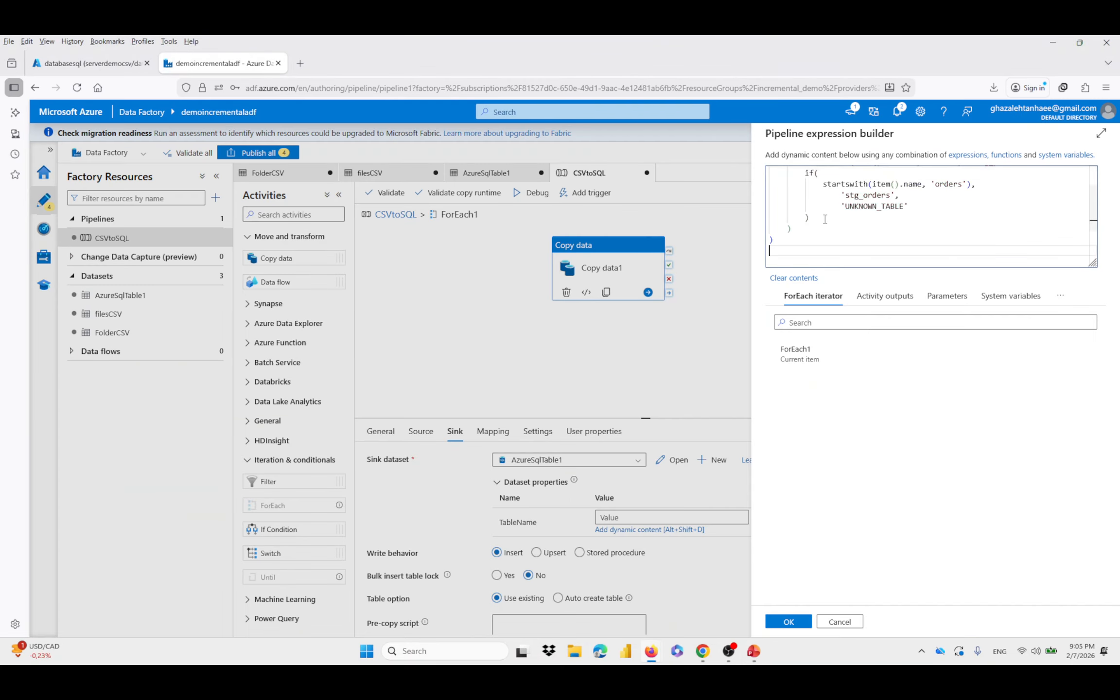
scroll(827, 224, "up", 3)
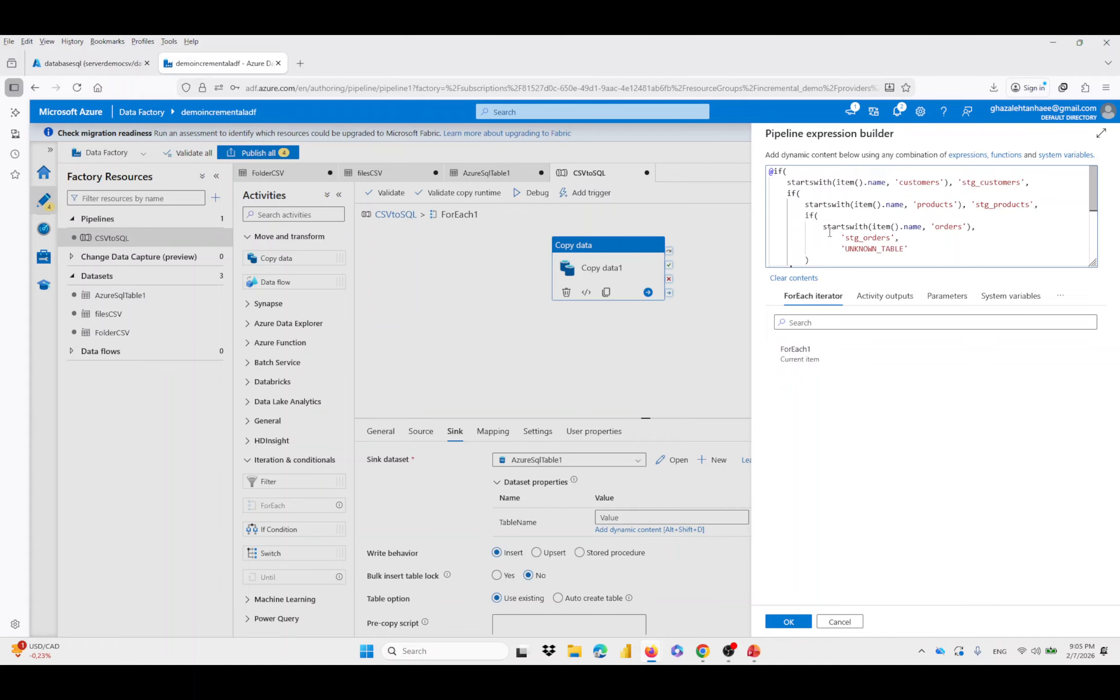
Apply the TableName expression to the sink dataset, and review the Copy data1 activity's mapping, user properties, general and source settings
left_click(788, 622)
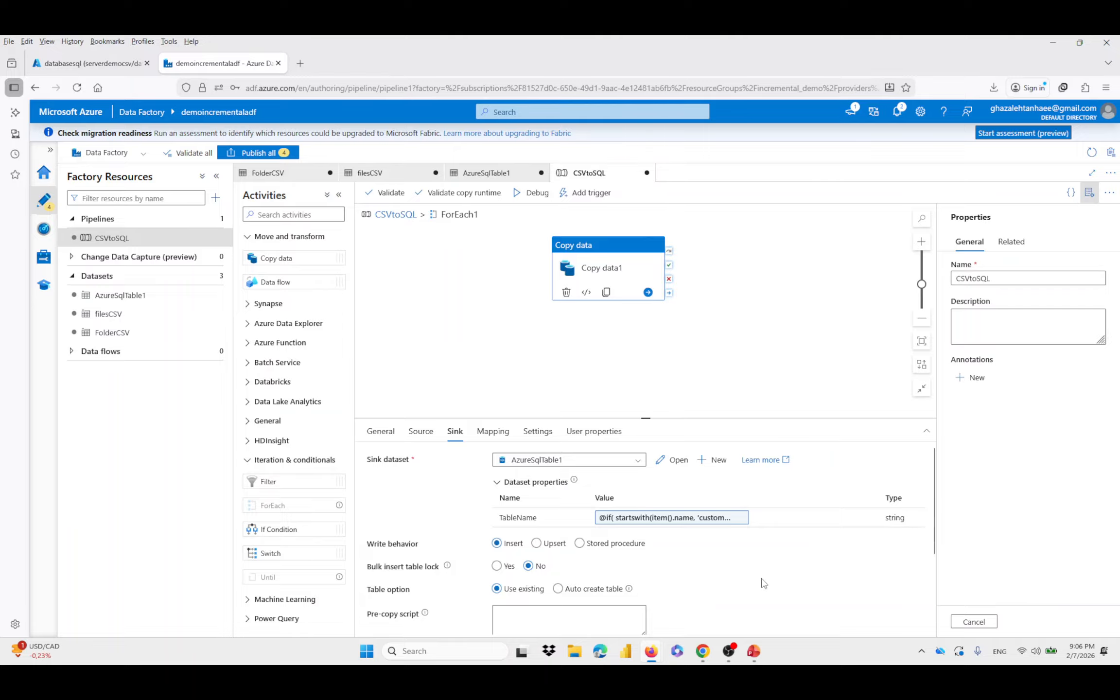
left_click(657, 377)
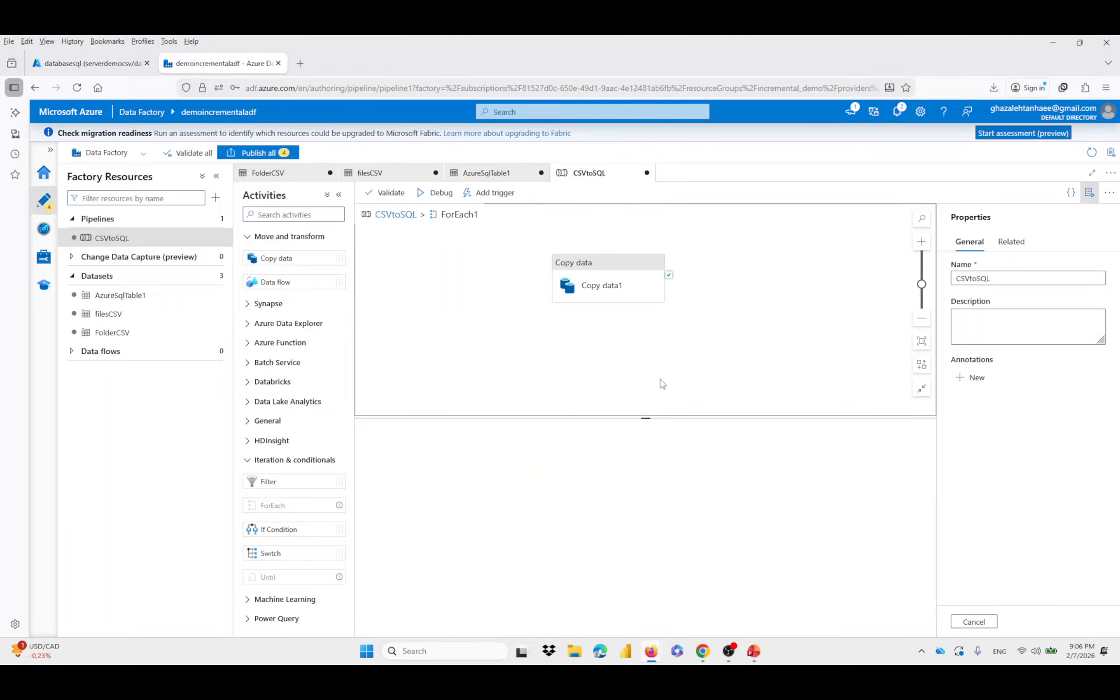
left_click(609, 262)
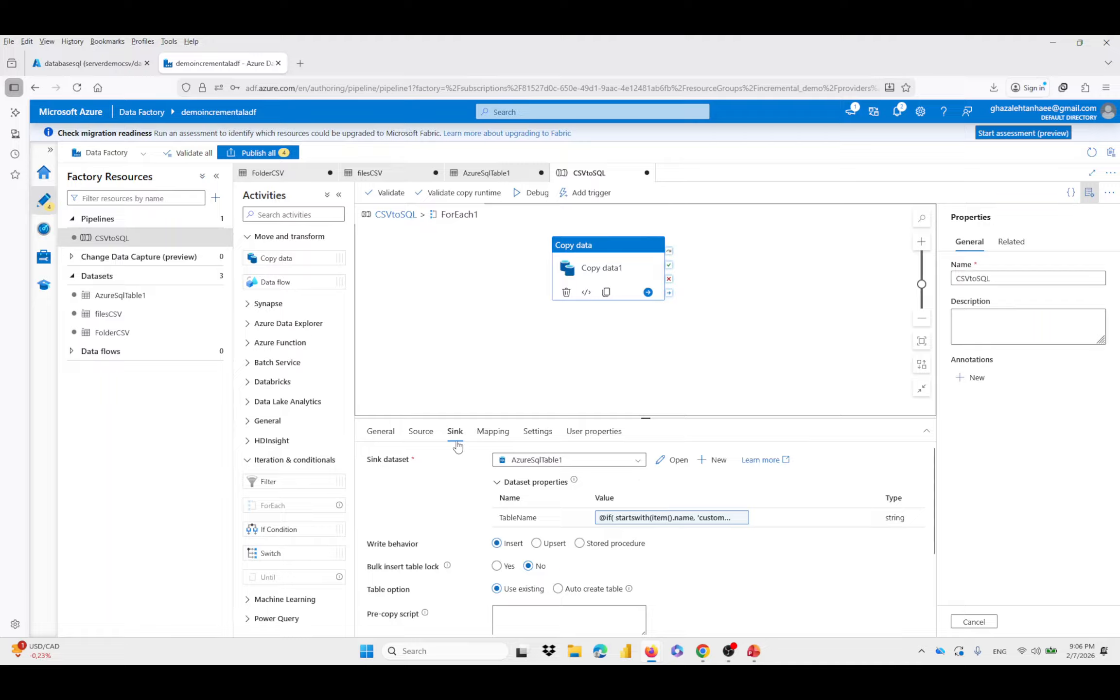
left_click(504, 433)
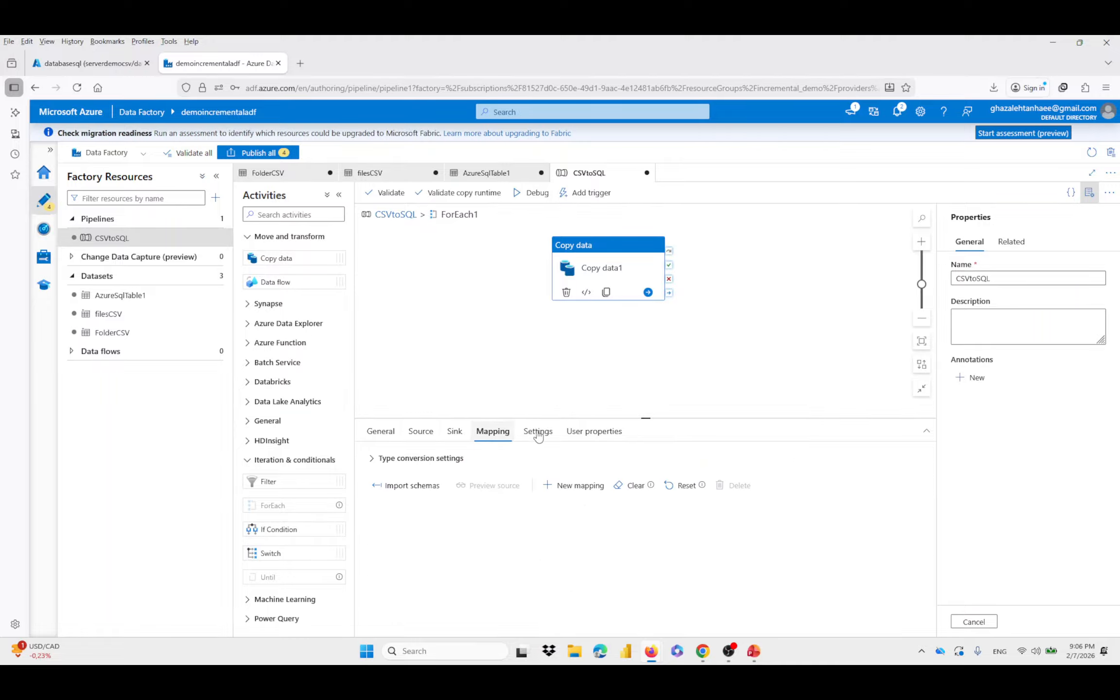
left_click(579, 431)
left_click(382, 433)
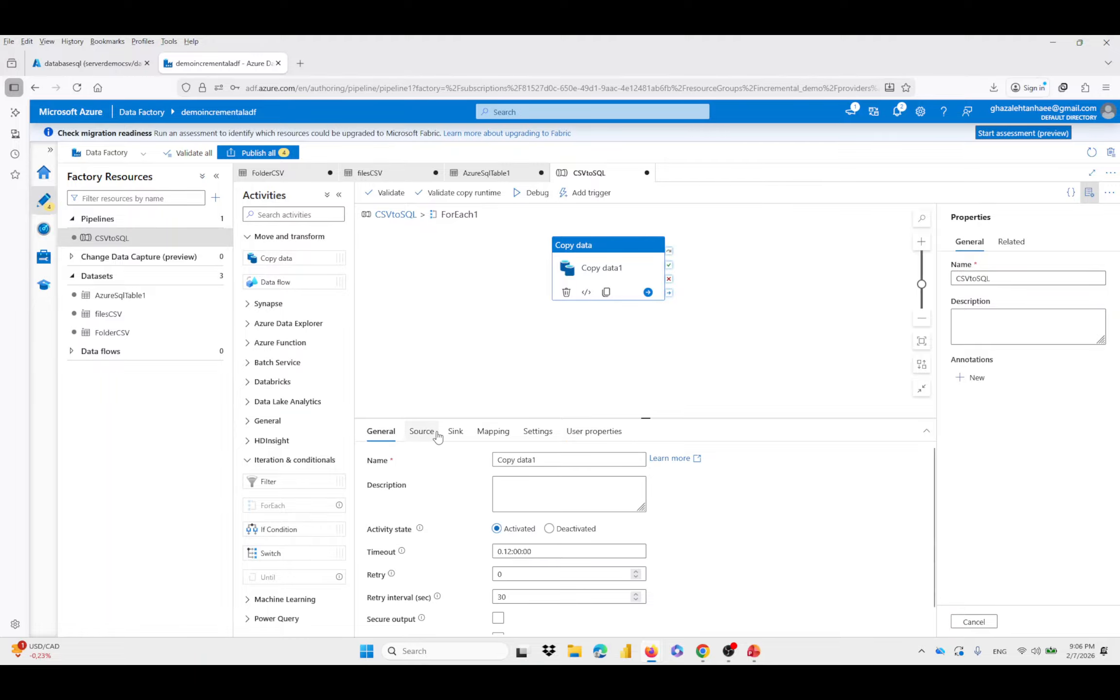
left_click(421, 432)
Return from the ForEach1 activities to the CSVtoSQL pipeline and run it in debug mode
left_click(540, 369)
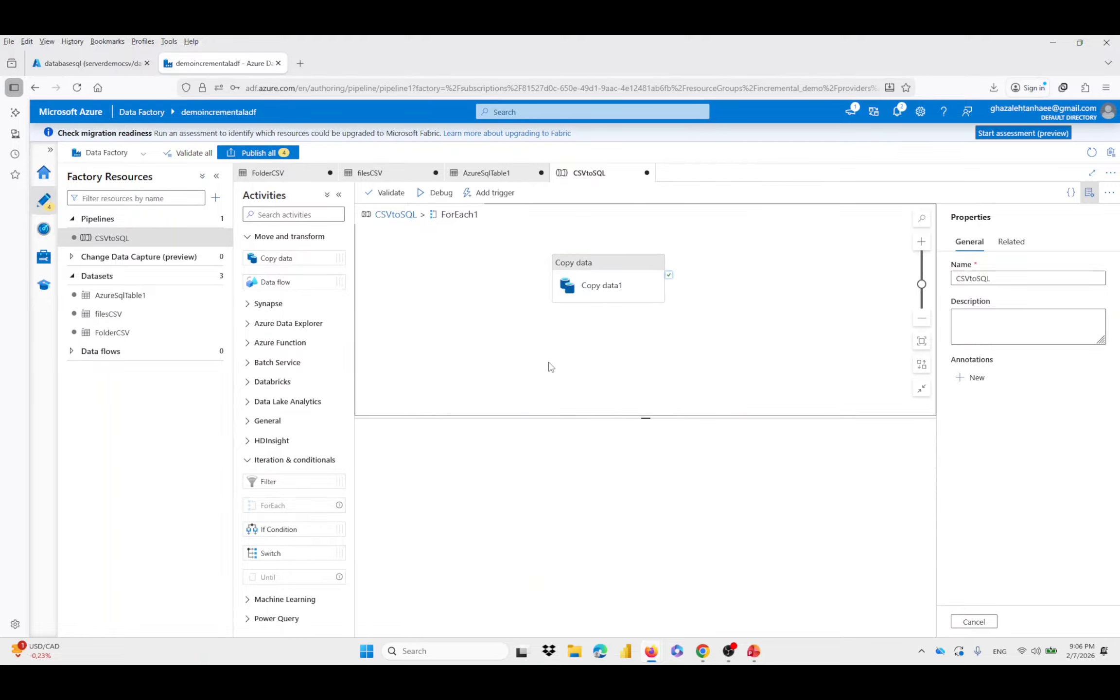
scroll(546, 367, "down", 3)
scroll(548, 371, "down", 3)
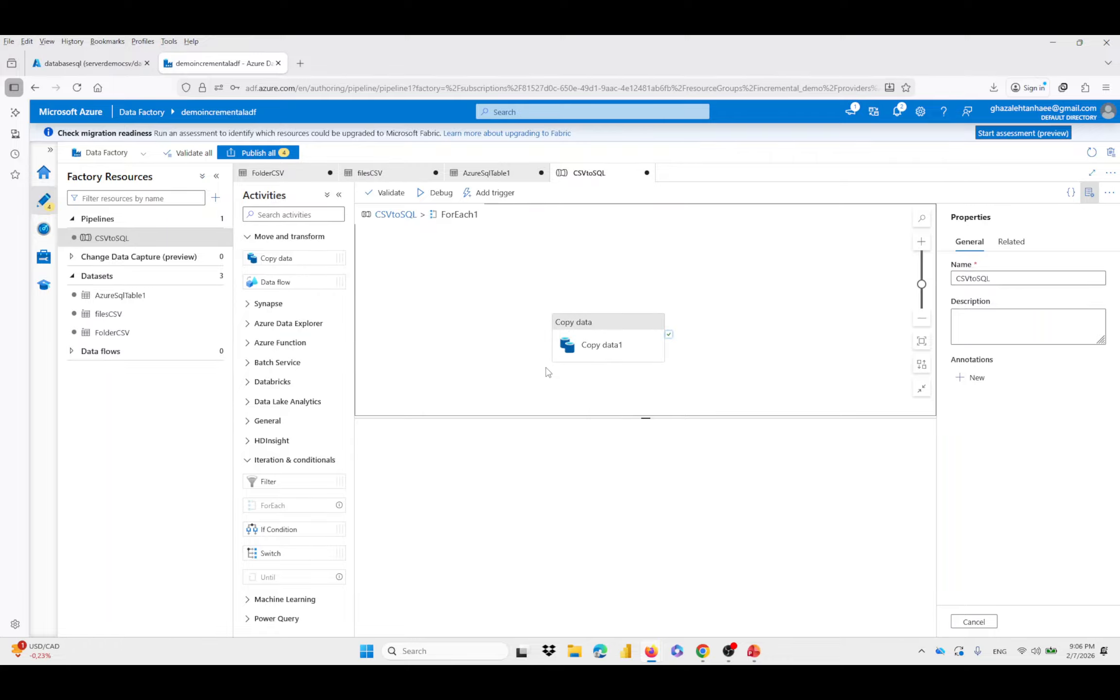
left_click(388, 215)
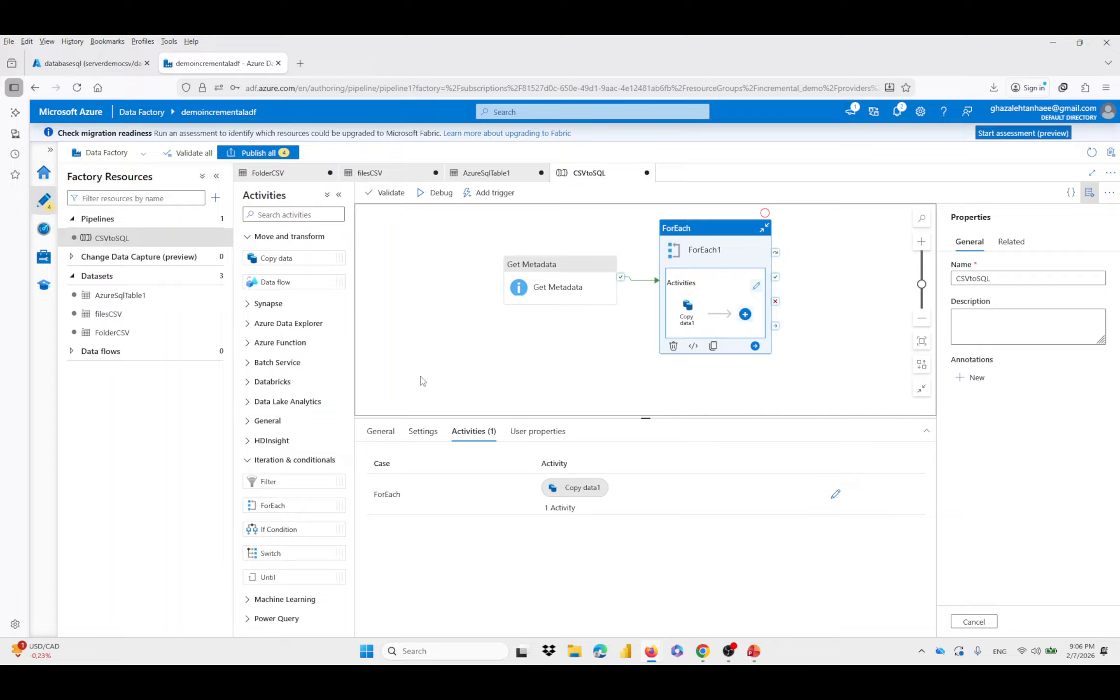
left_click(435, 194)
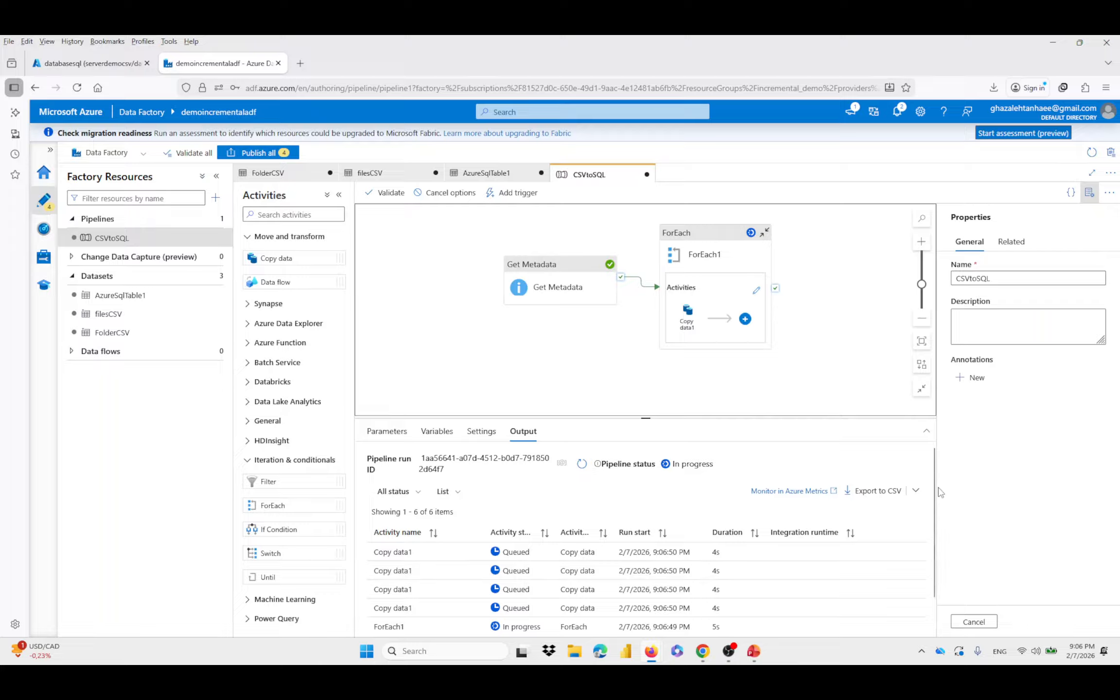
left_click_drag(934, 495, 942, 504)
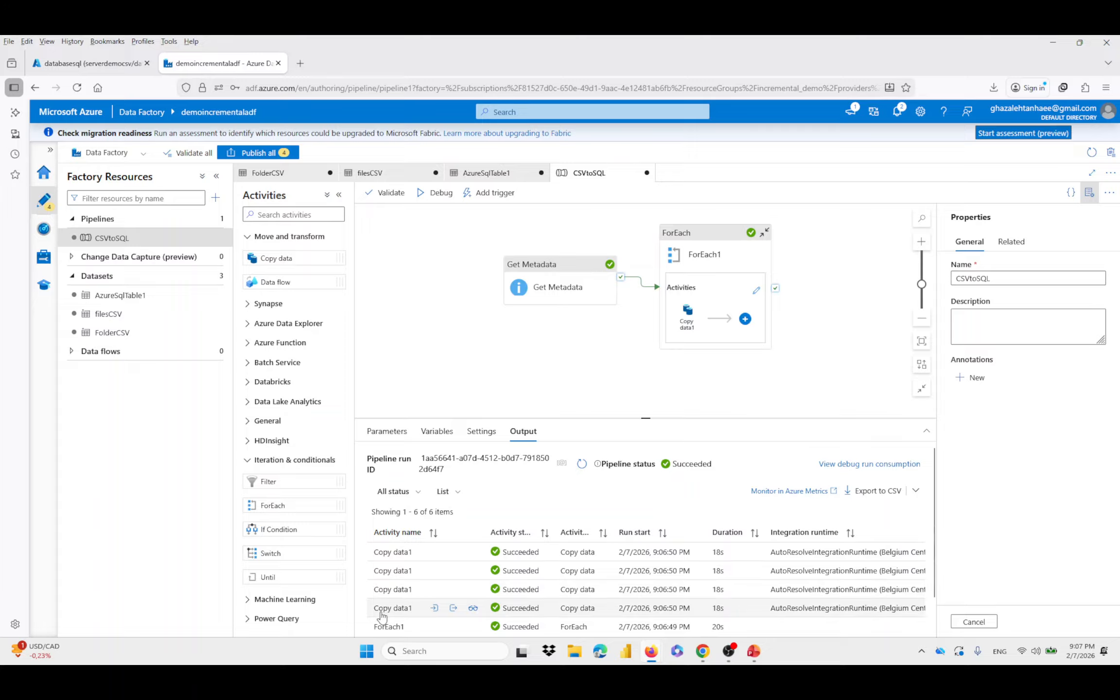
Inspect the Get Metadata run's input, and examine the childItems file names and types in its output
scroll(382, 617, "down", 2)
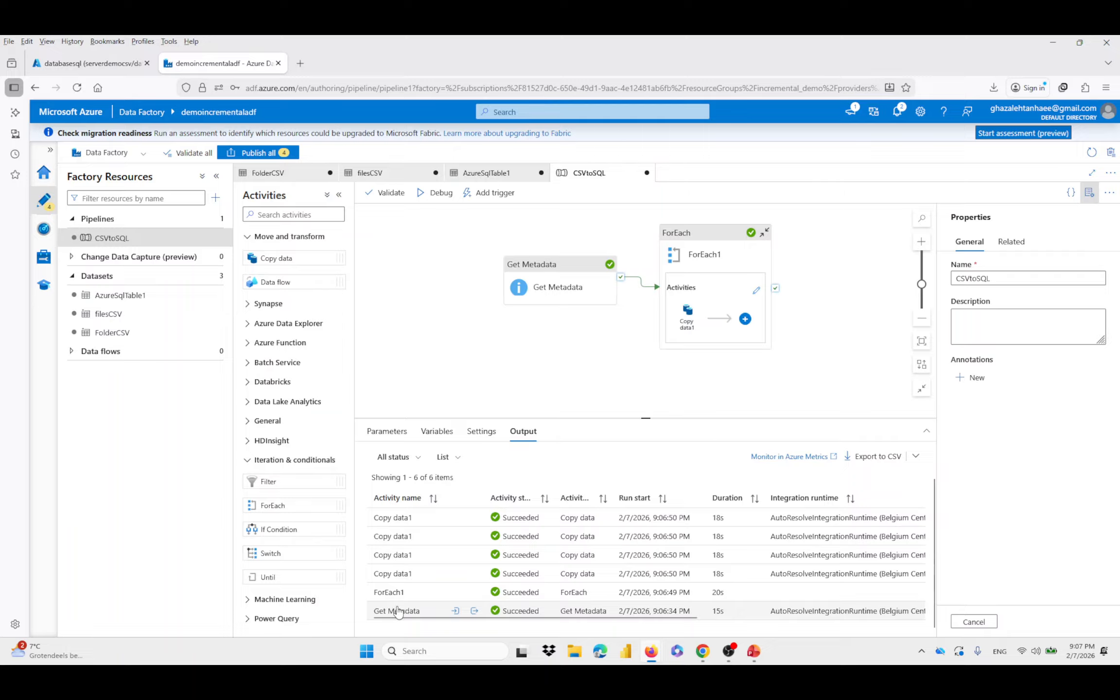
left_click(456, 611)
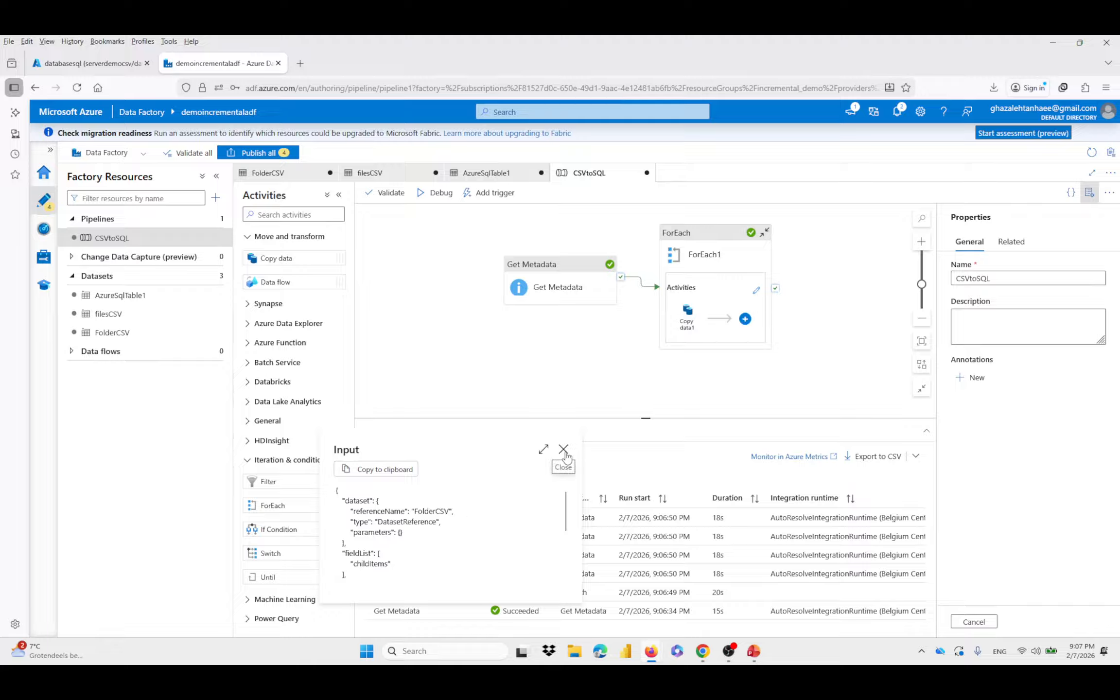
left_click(564, 450)
left_click(475, 612)
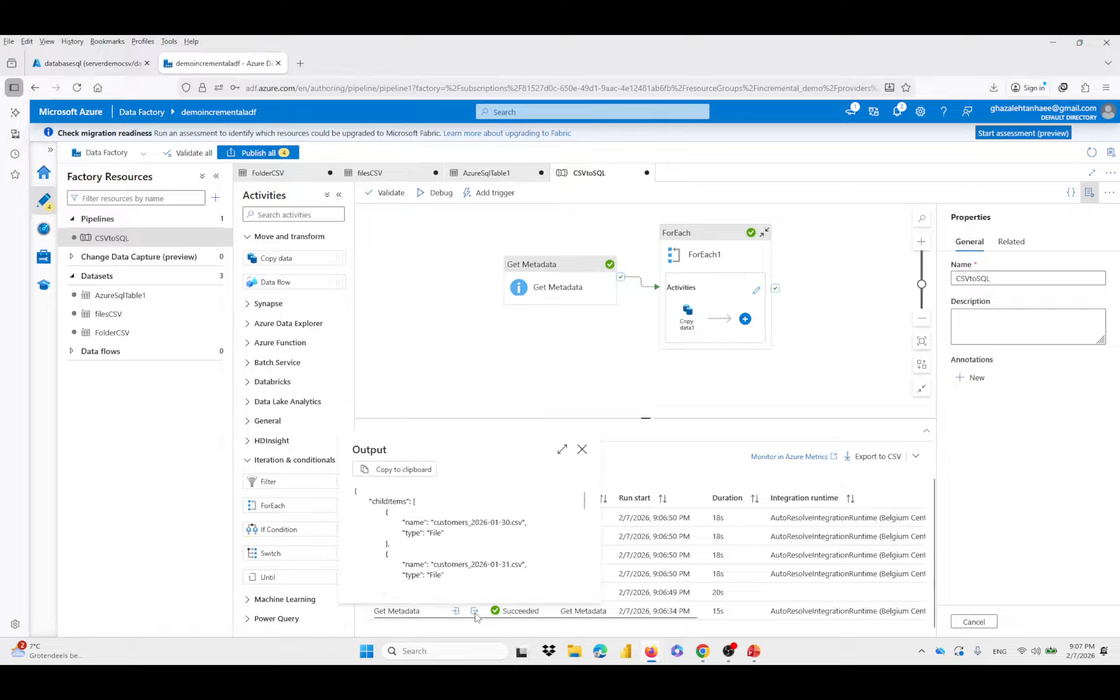
scroll(393, 504, "down", 2)
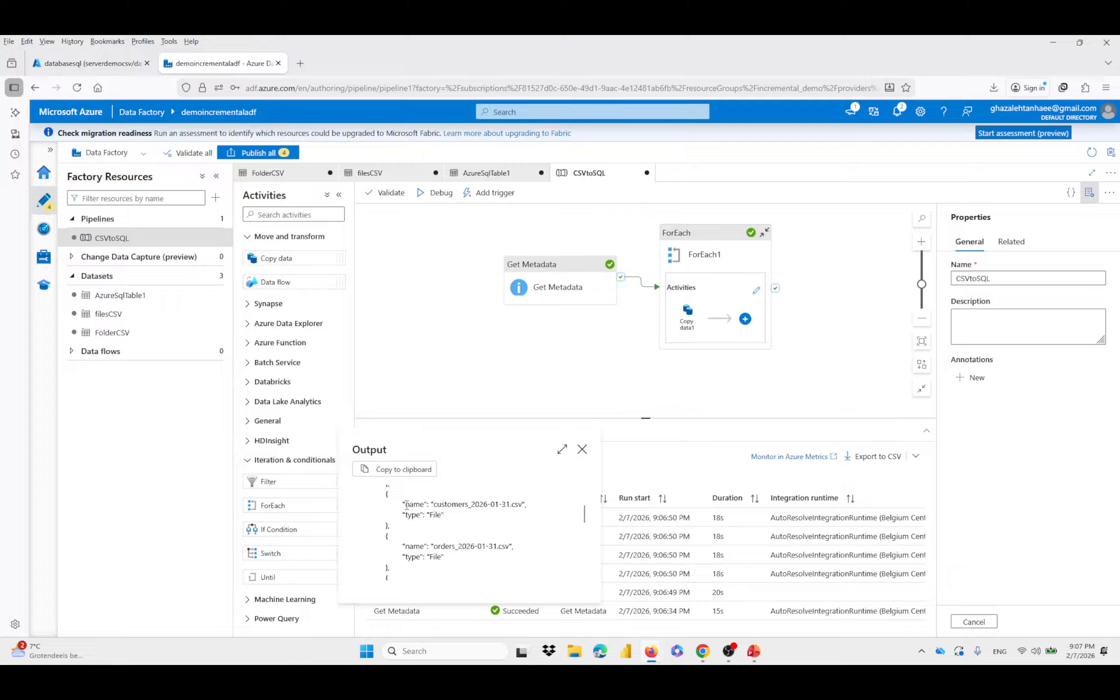
left_click_drag(407, 504, 462, 515)
left_click_drag(403, 526, 426, 547)
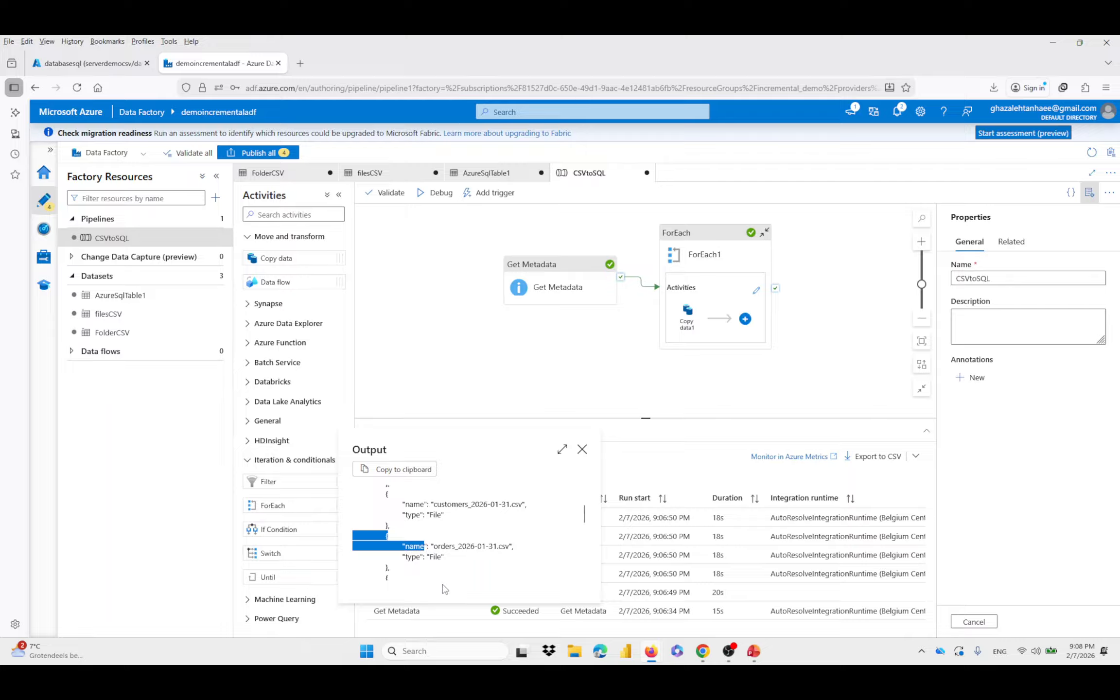
left_click(582, 449)
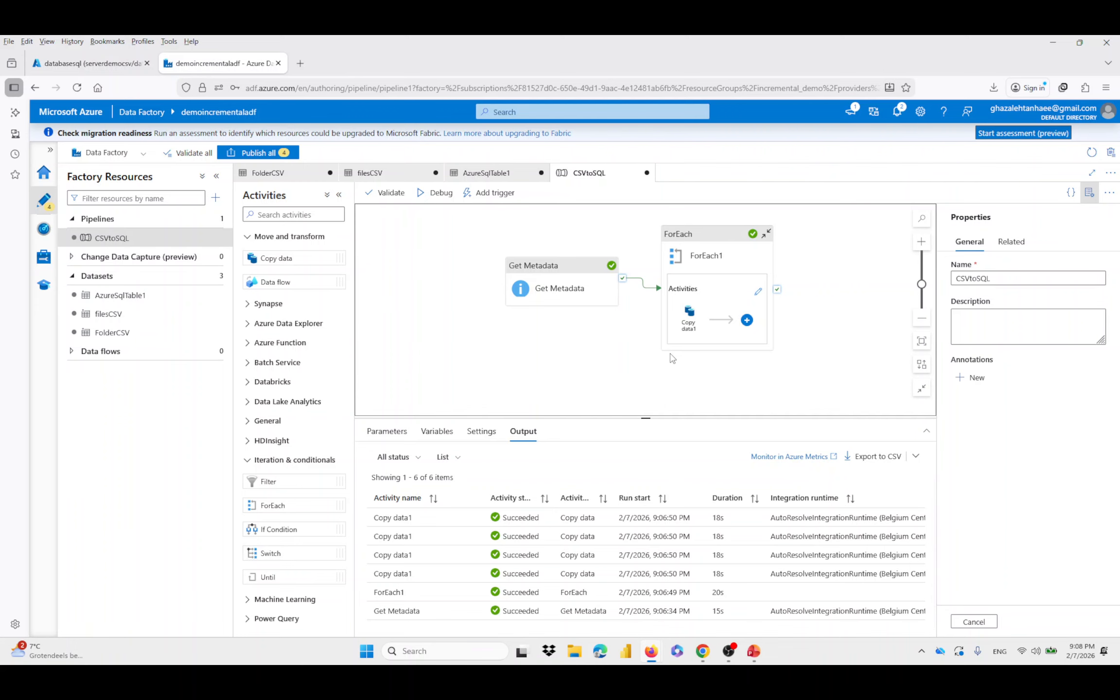
Switch to the databasesql query editor in the Azure portal and sign in with the SQL server account password
left_click(100, 64)
left_click(505, 430)
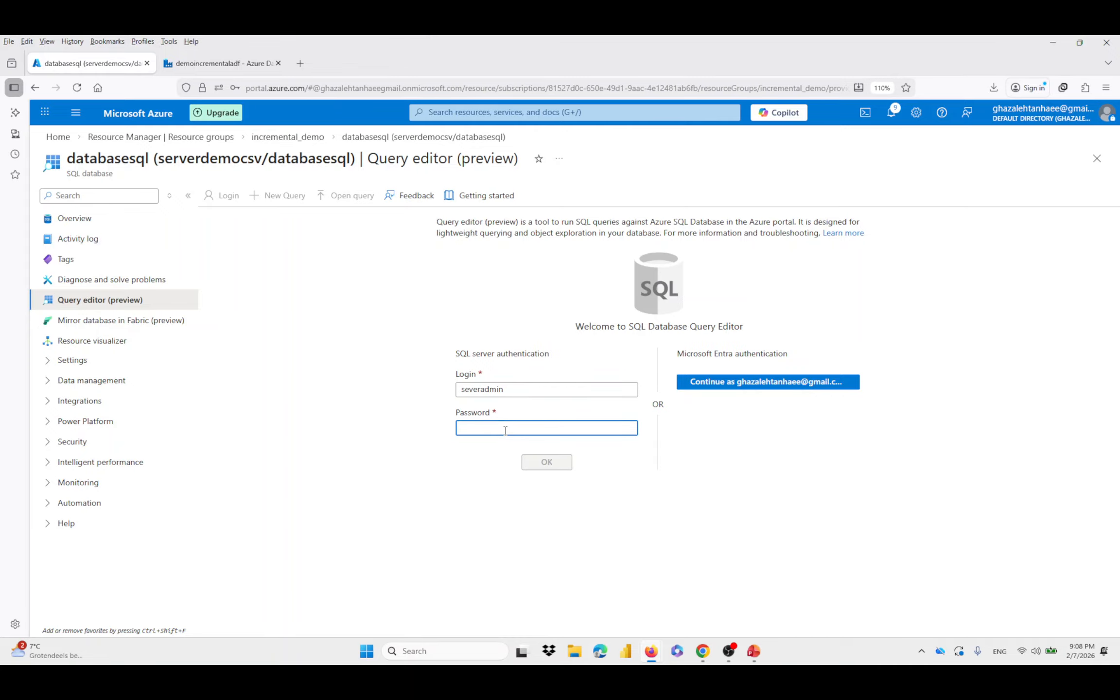
type("••••••")
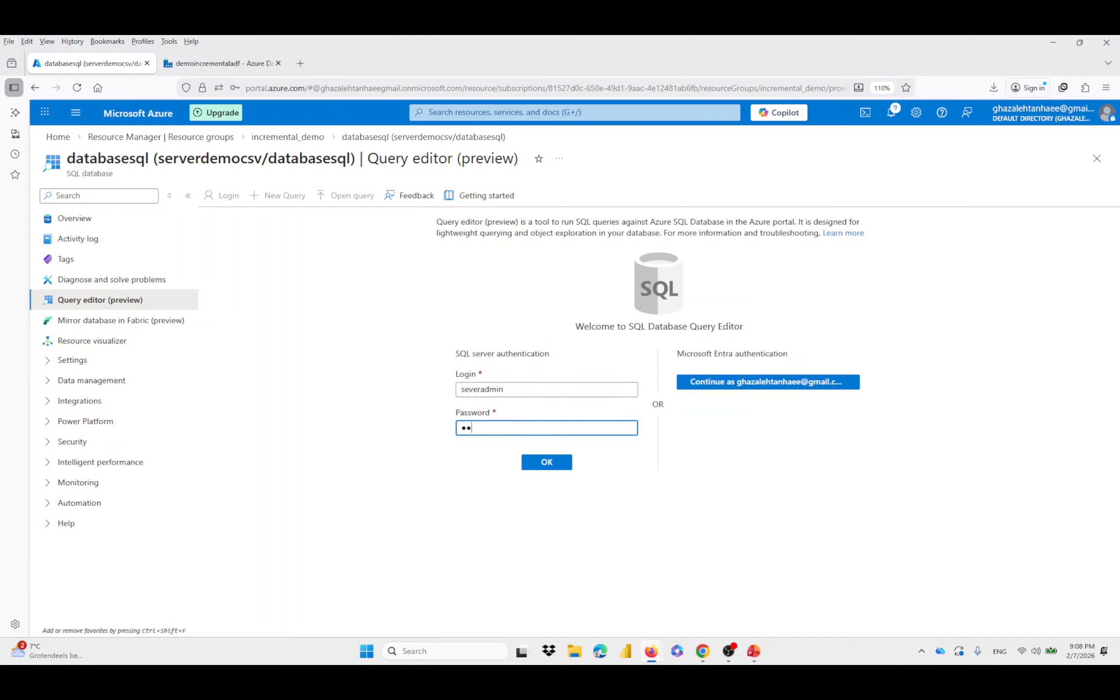
type("••••")
key("Return")
Run select * from [dbo].[stg_customers] and examine the returned customer rows and their file dates
left_click(480, 287)
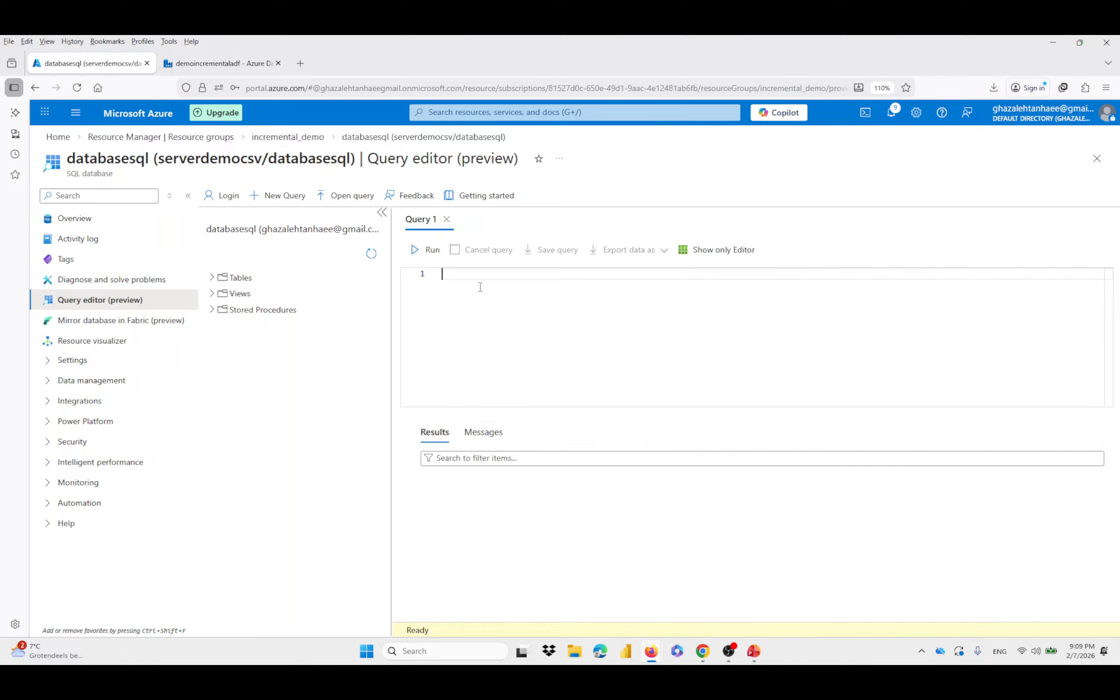
type("select * from st")
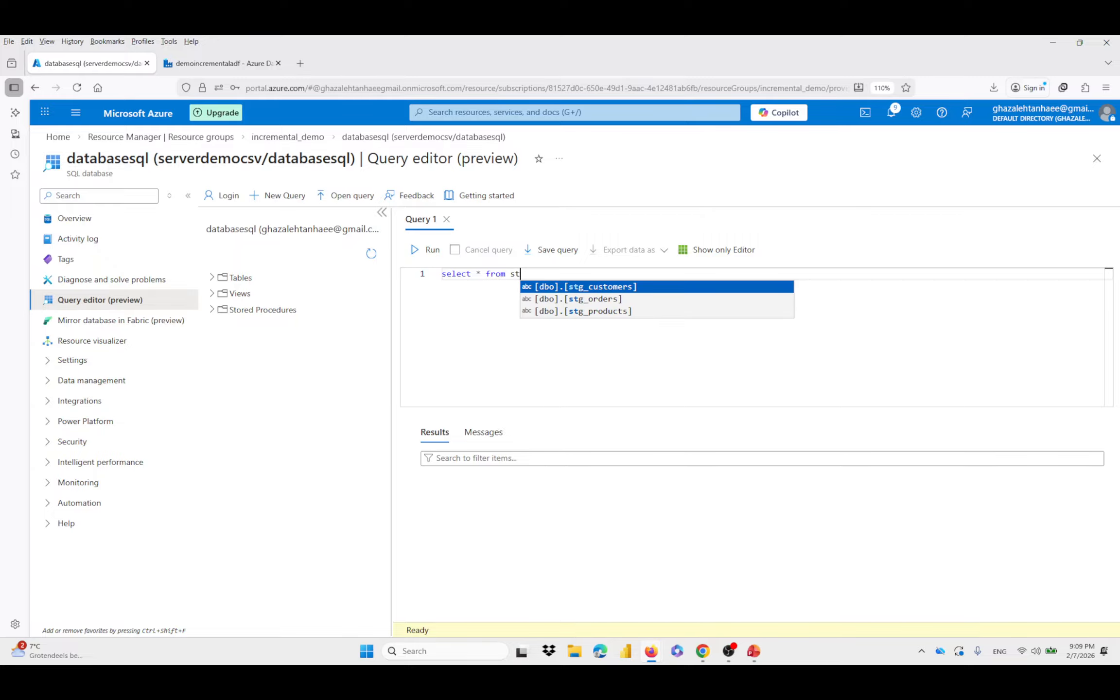
key("Return")
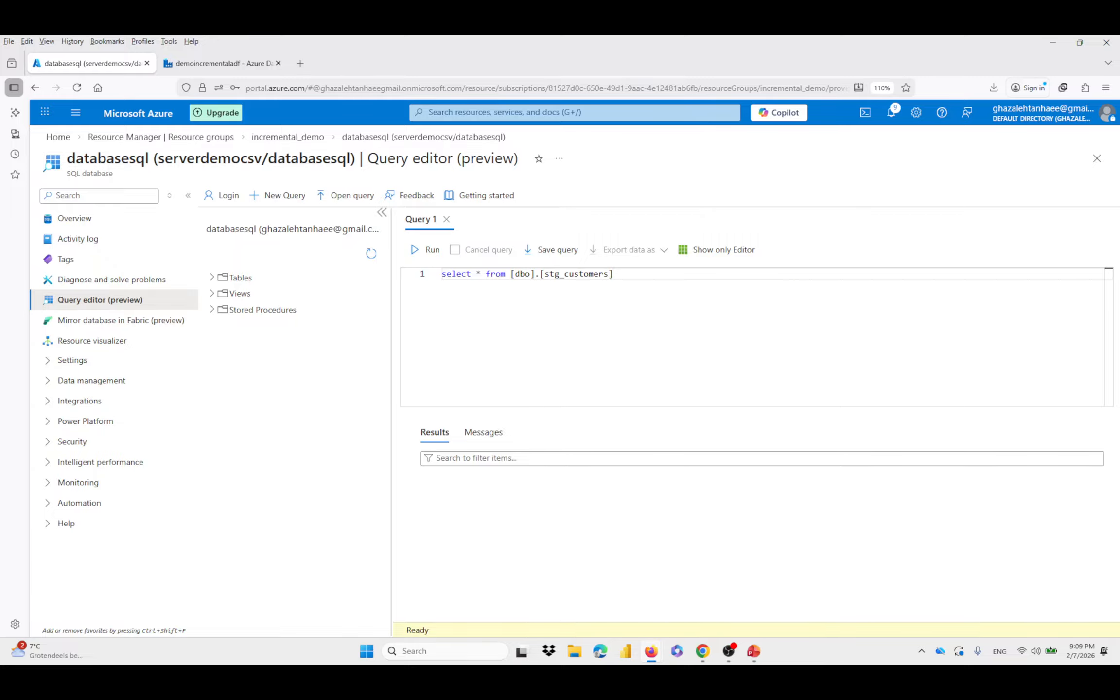
left_click(434, 250)
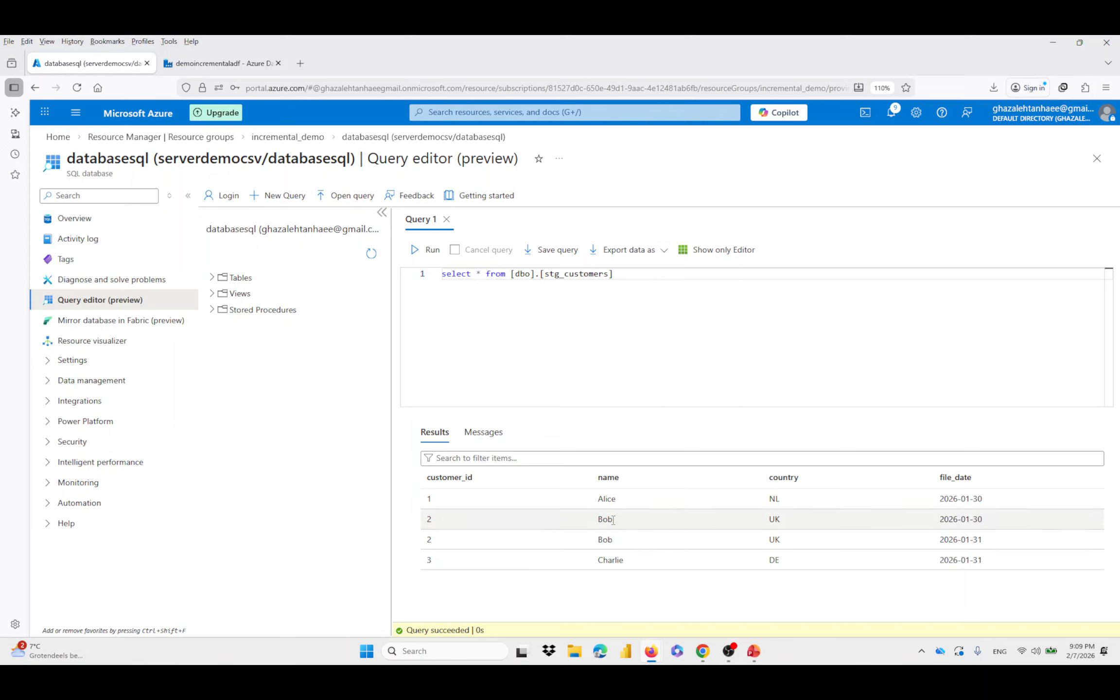
left_click_drag(613, 520, 567, 540)
Change the query's table to [dbo].[products] and run it
left_click(622, 281)
left_click_drag(622, 282, 515, 274)
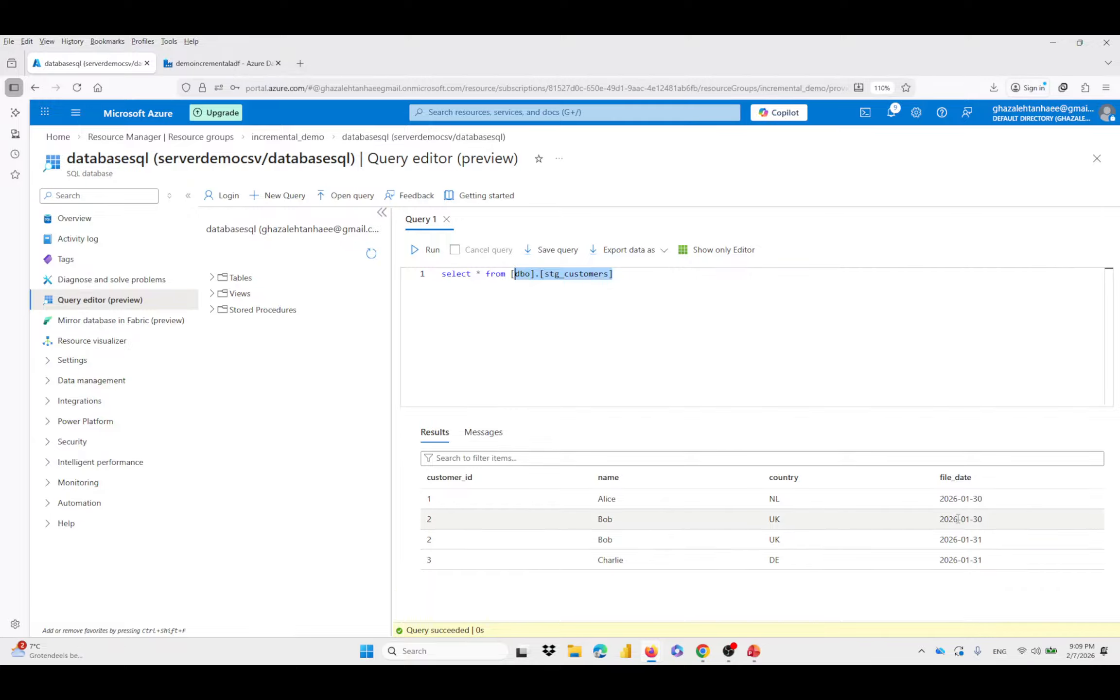
key("BackSpace")
key("BackSpace")
type("pro")
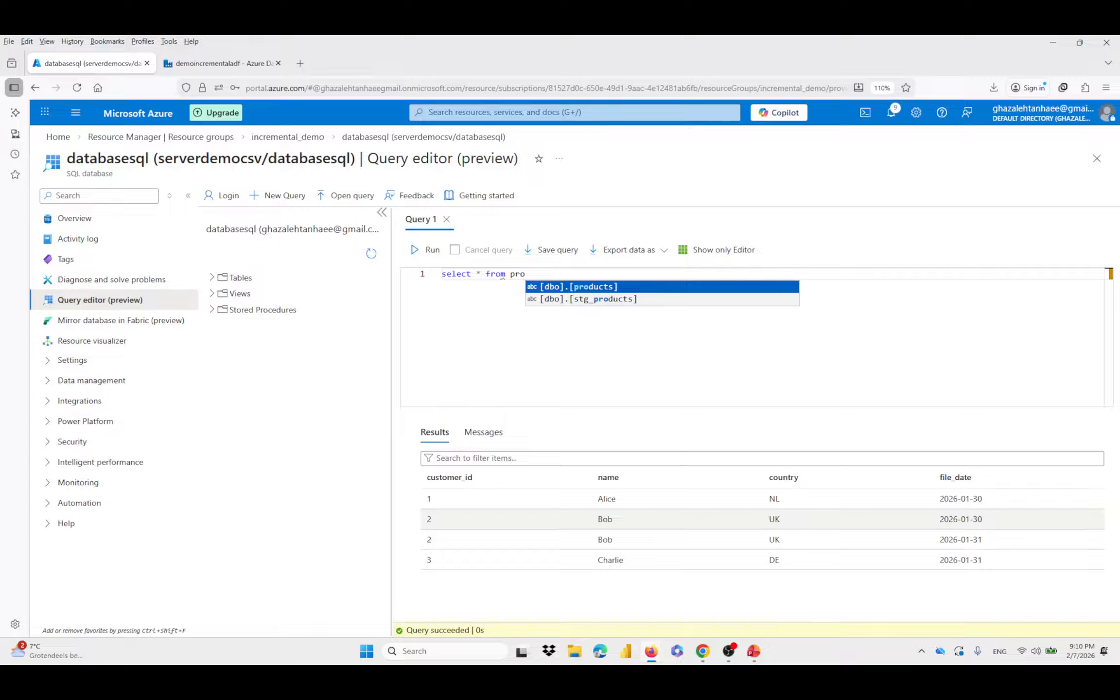
key("Tab")
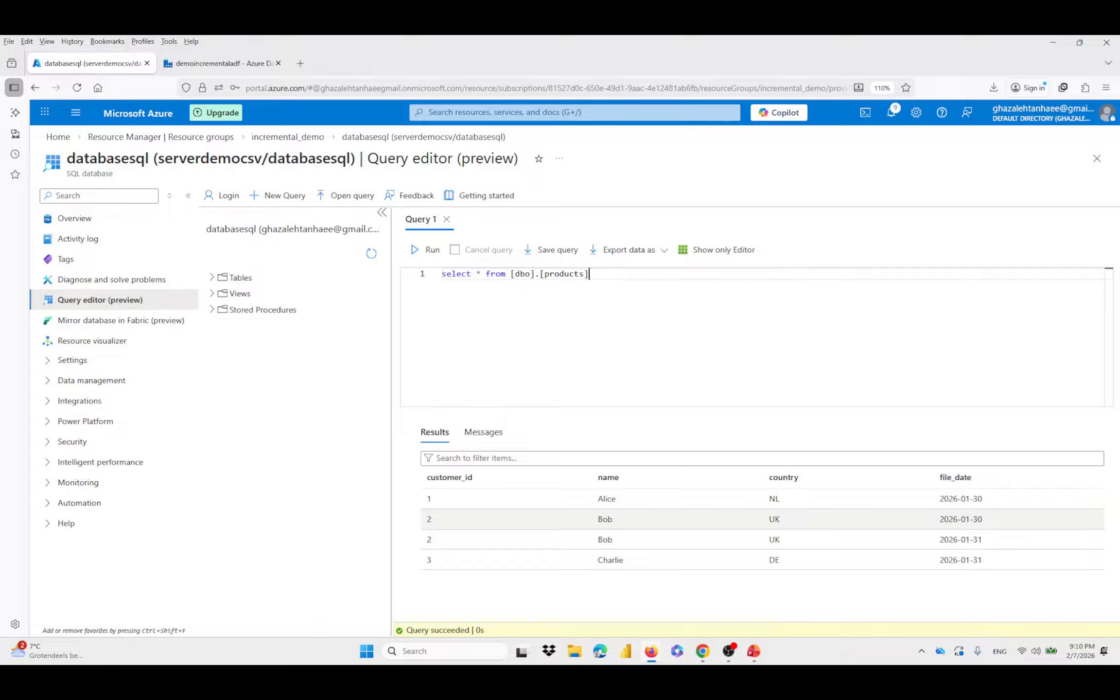
left_click(430, 253)
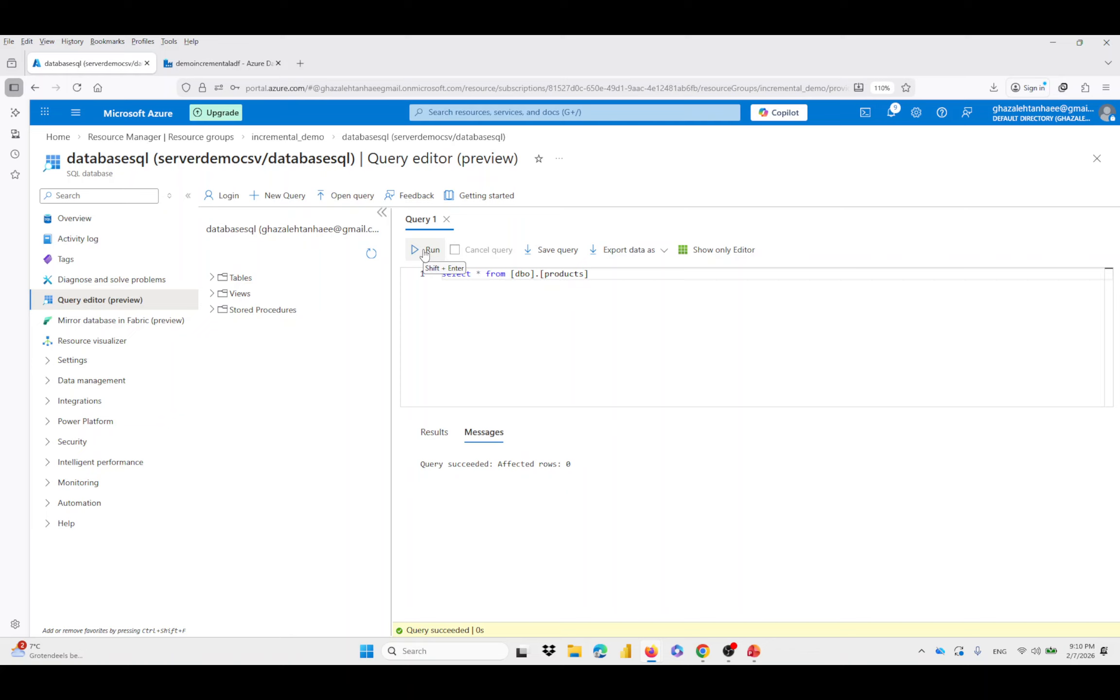
Replace the queried table with [dbo].[stg_products] and run the query to check the loaded product rows
key("BackSpace")
key("BackSpace")
key("BackSpace")
key("BackSpace")
key("BackSpace")
key("BackSpace")
key("BackSpace")
key("BackSpace")
key("BackSpace")
key("BackSpace")
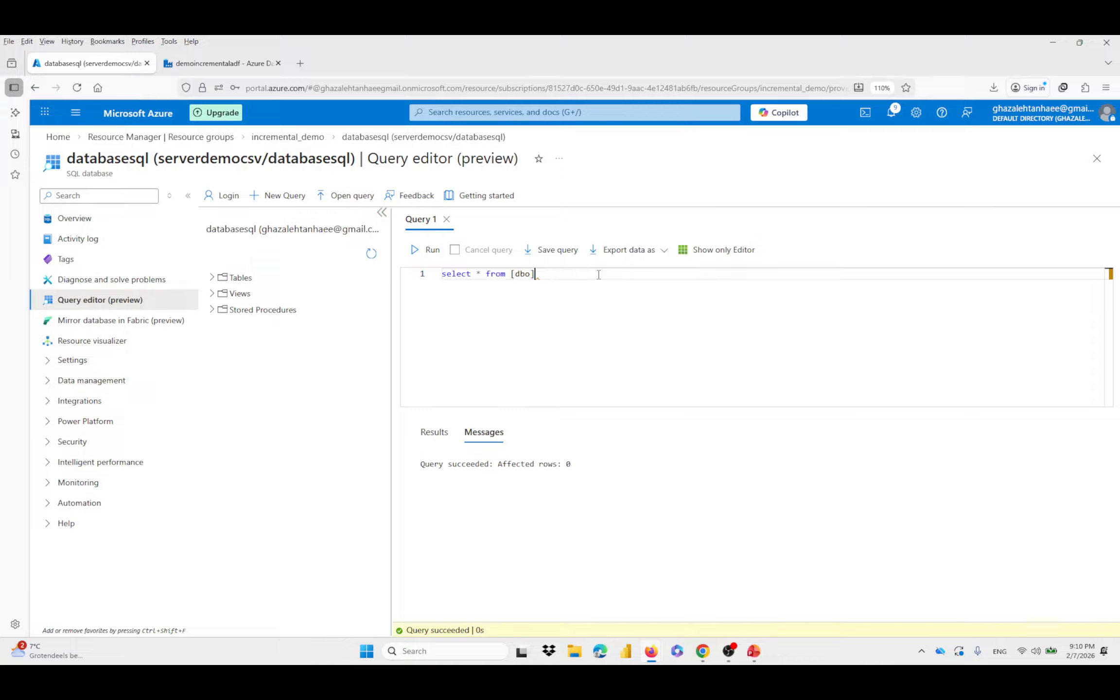
key("BackSpace")
key("BackSpace")
key("BackSpace")
key("BackSpace")
key("BackSpace")
type("t")
type("st")
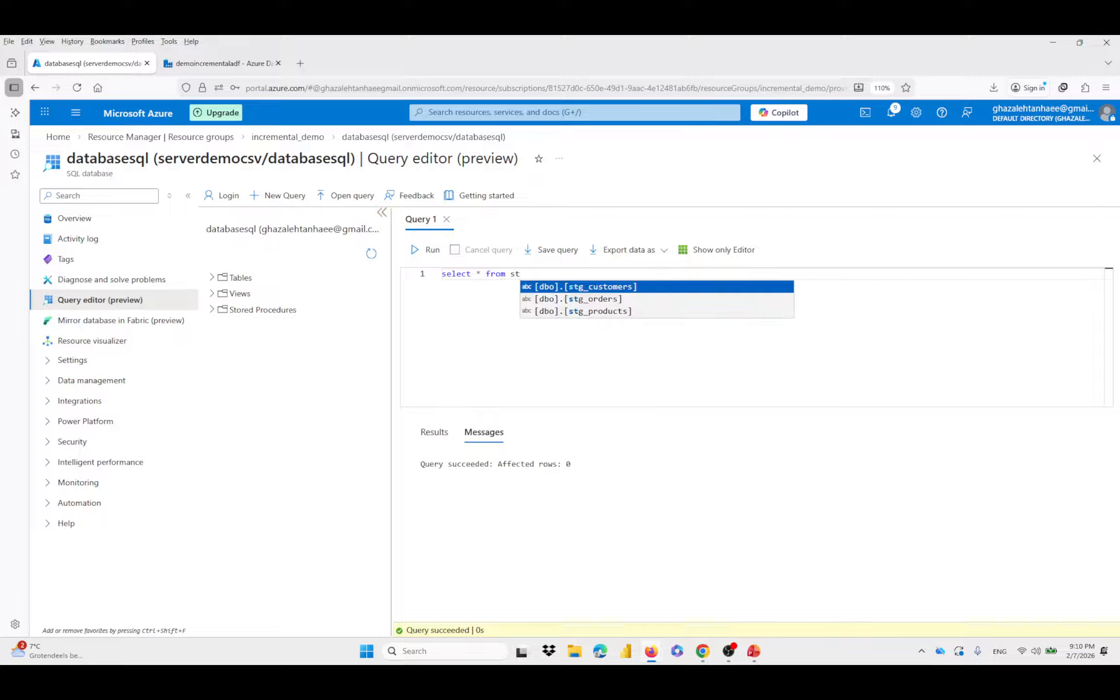
left_click(623, 312)
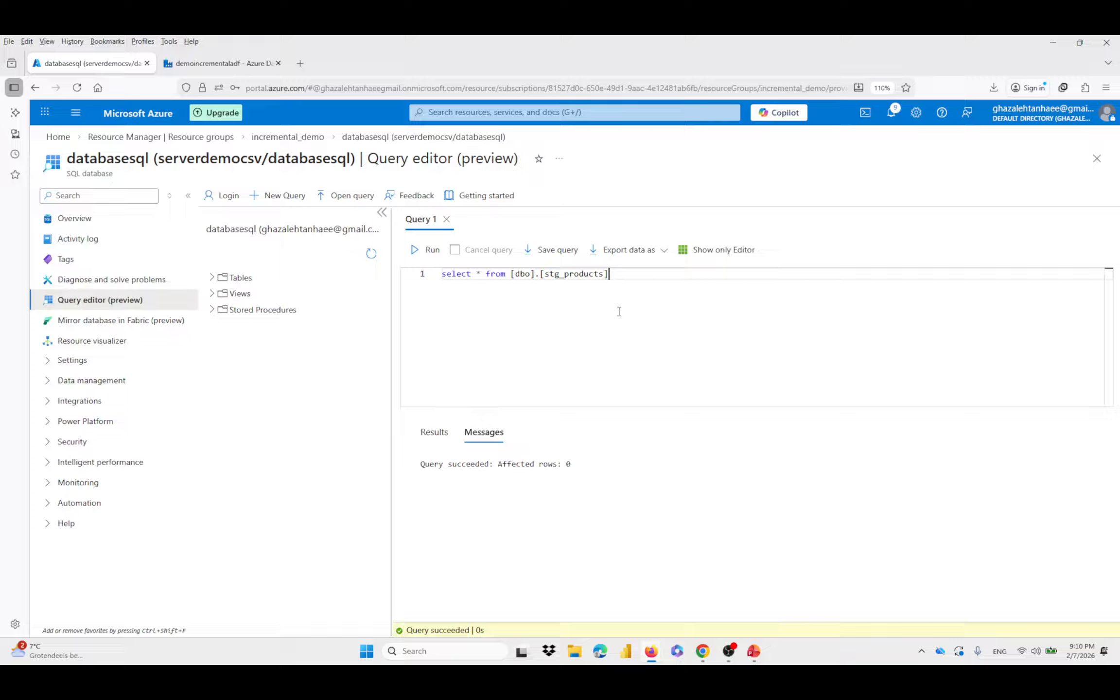
left_click(428, 250)
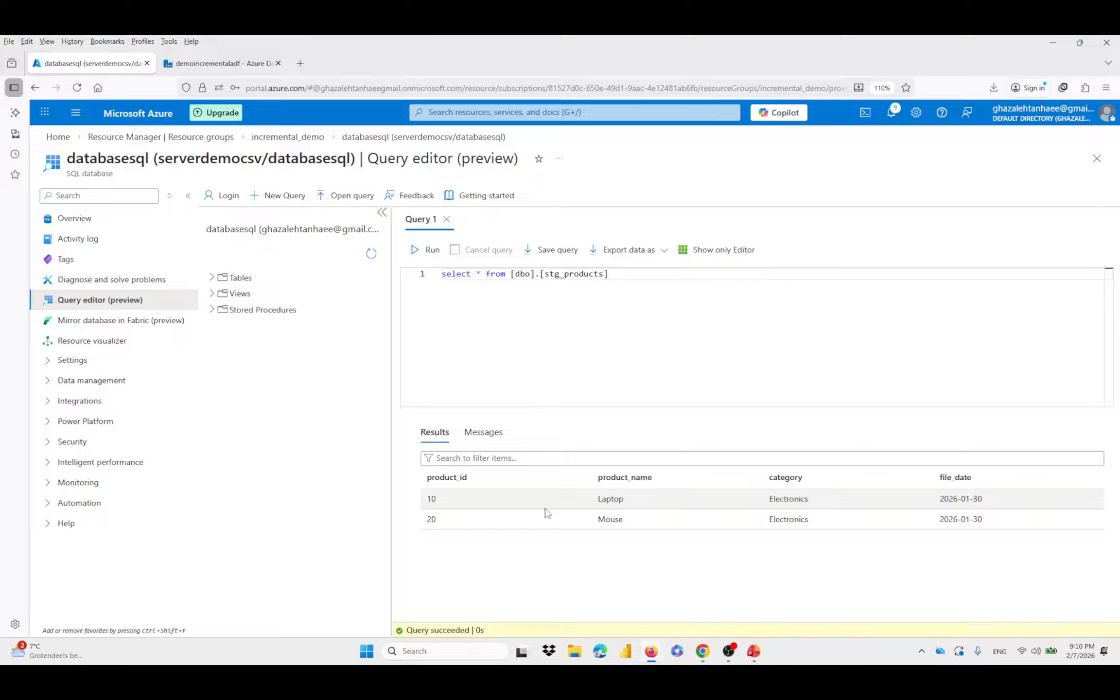
Replace the queried table with [dbo].[stg_orders], run the query and examine the loaded order rows
left_click_drag(609, 274, 505, 273)
key("BackSpace")
type("st")
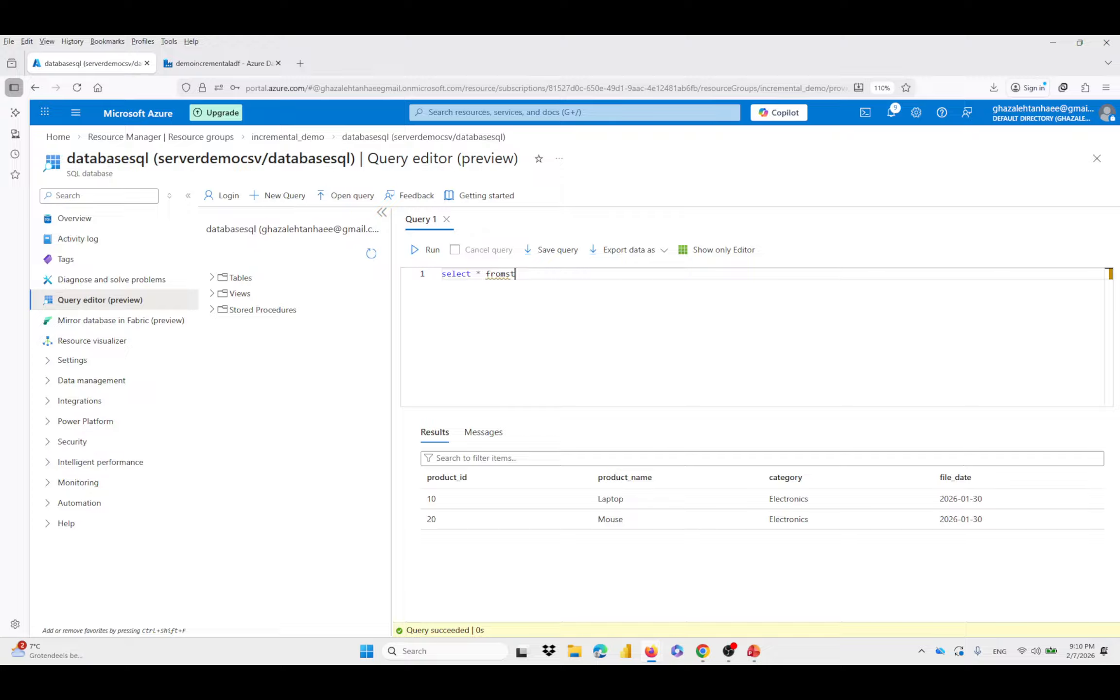
key("BackSpace")
key("BackSpace")
type("st")
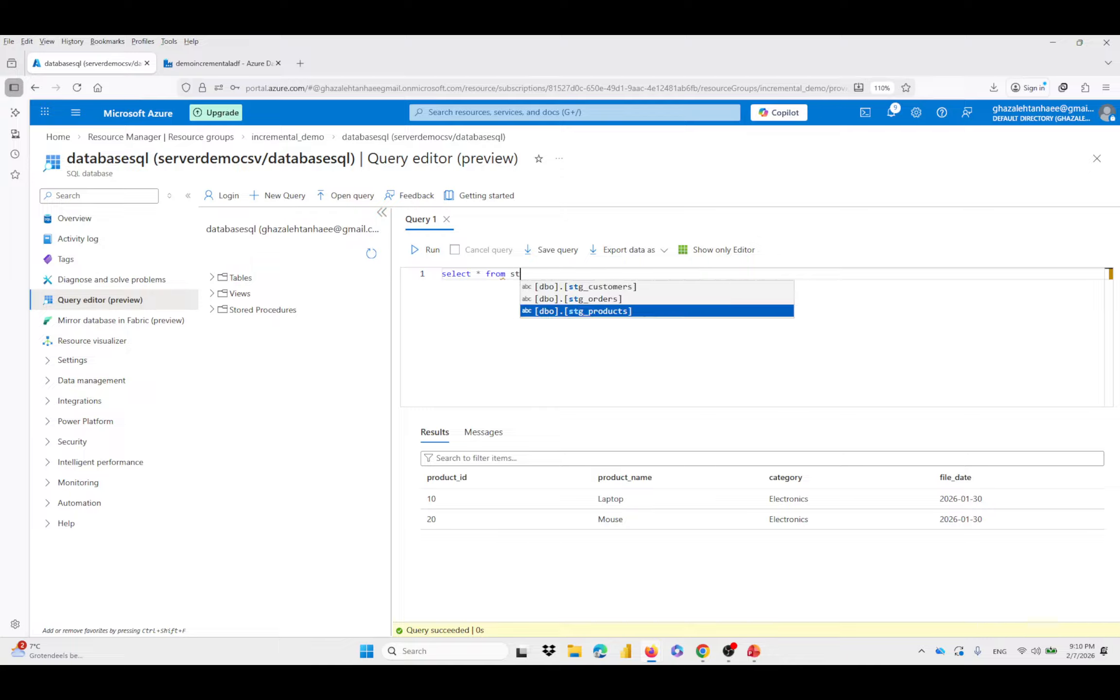
left_click(622, 299)
left_click(424, 250)
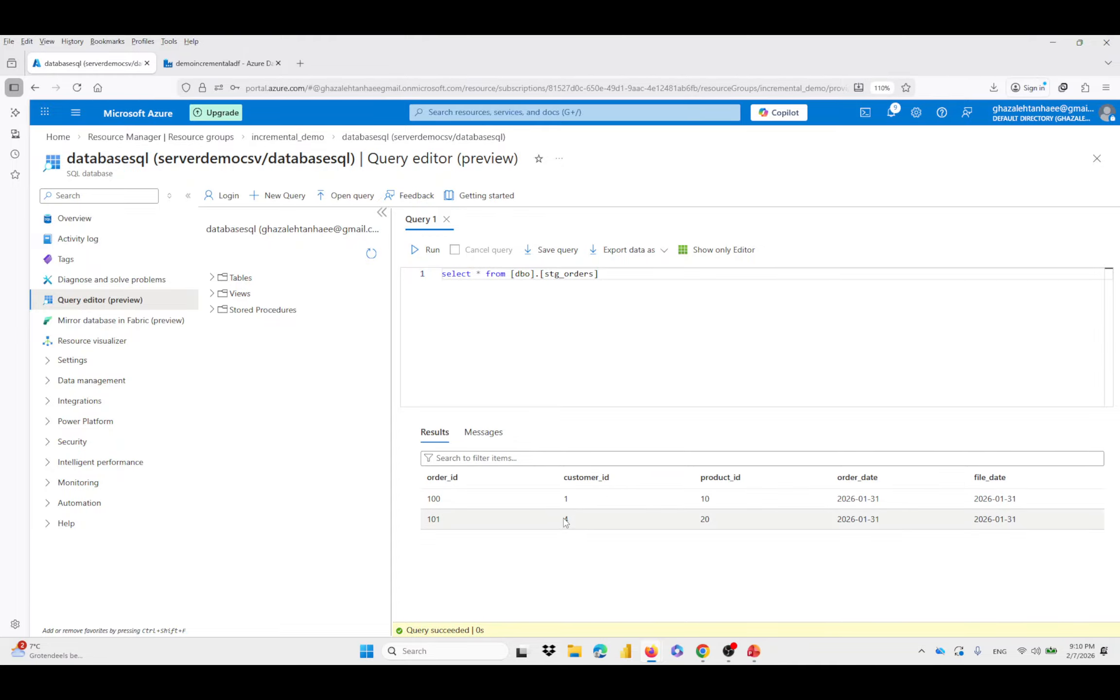
double_click(565, 519)
left_click_drag(425, 520, 1102, 508)
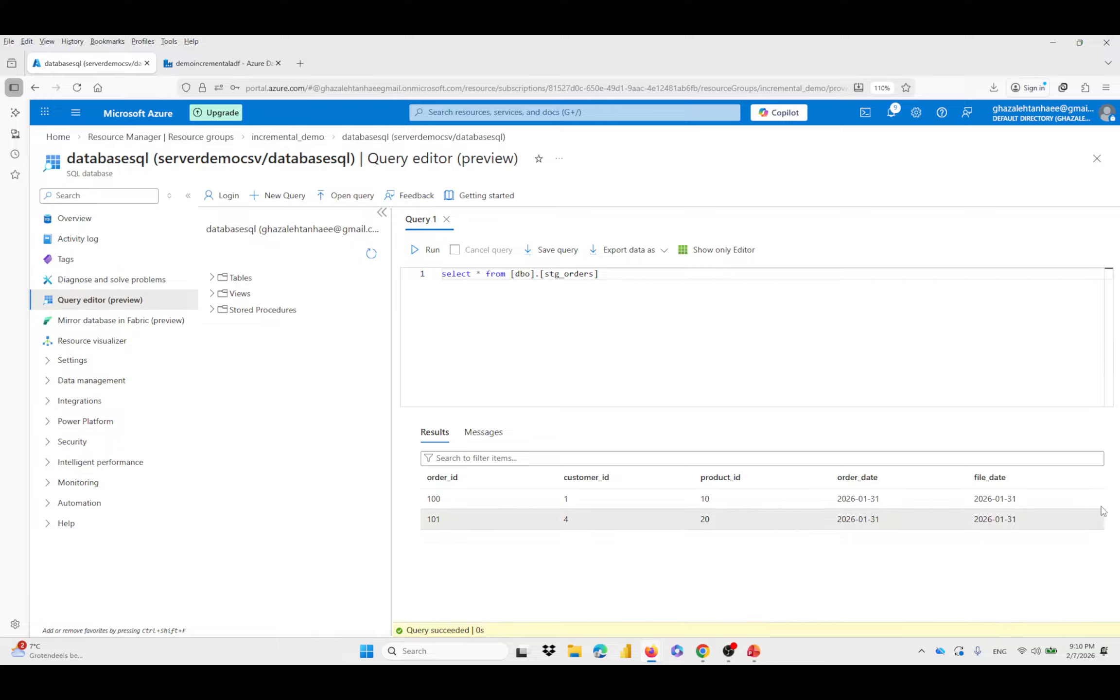
left_click(681, 400)
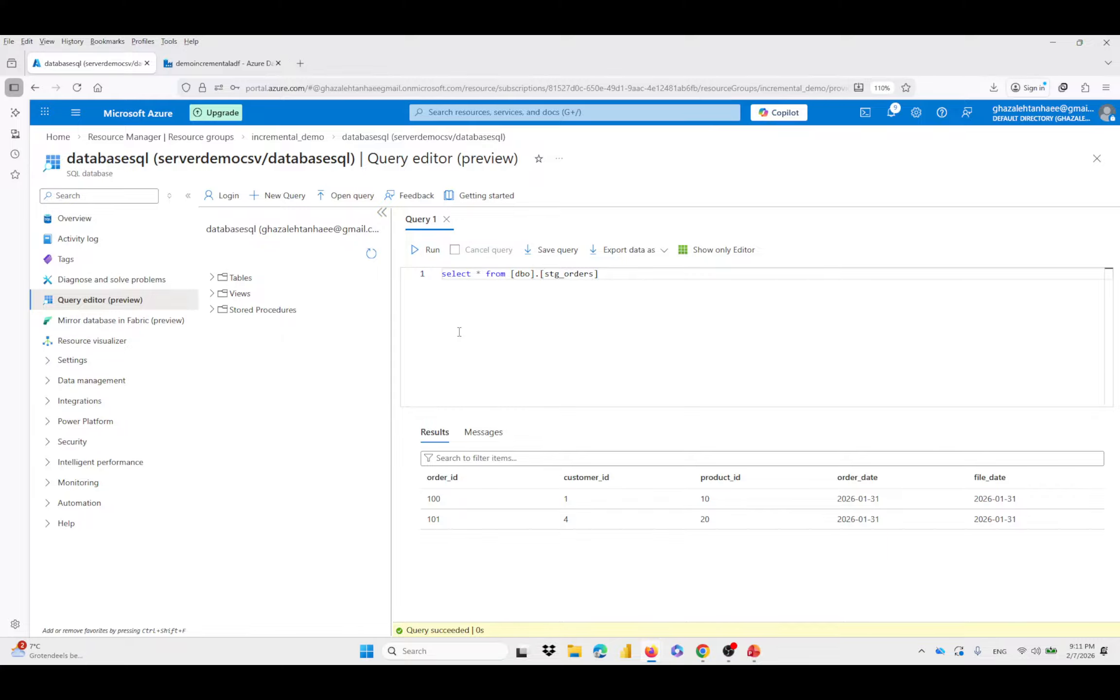
Switch to PowerPoint and view the pipeline flow diagram on slide 3
key("alt+Tab")
left_click(61, 292)
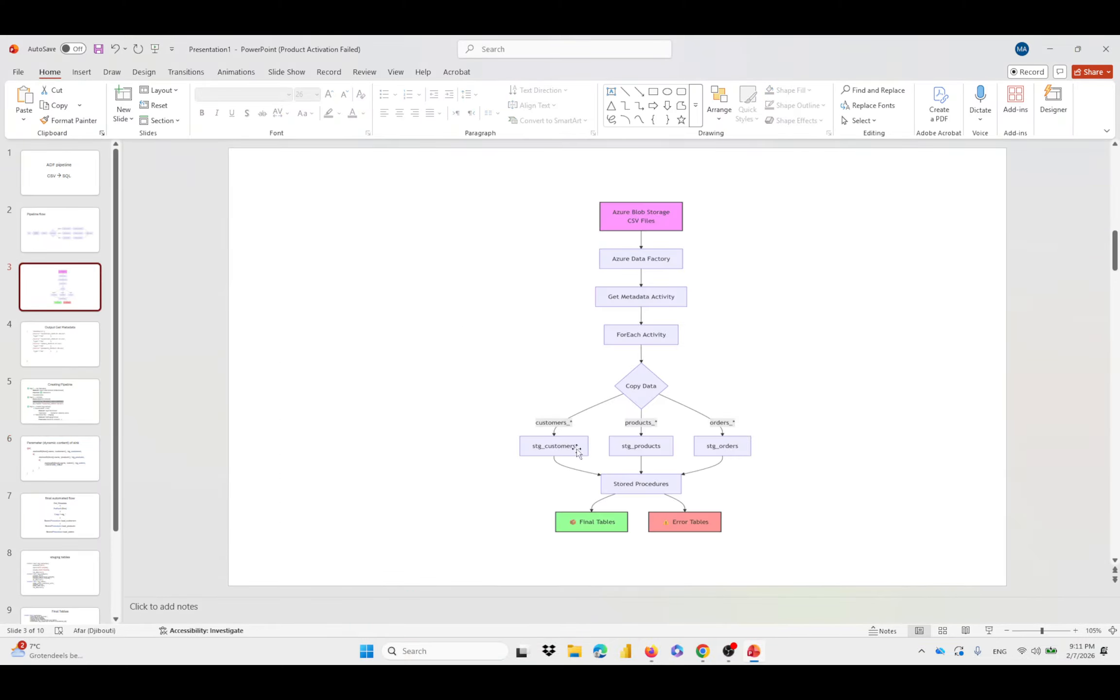